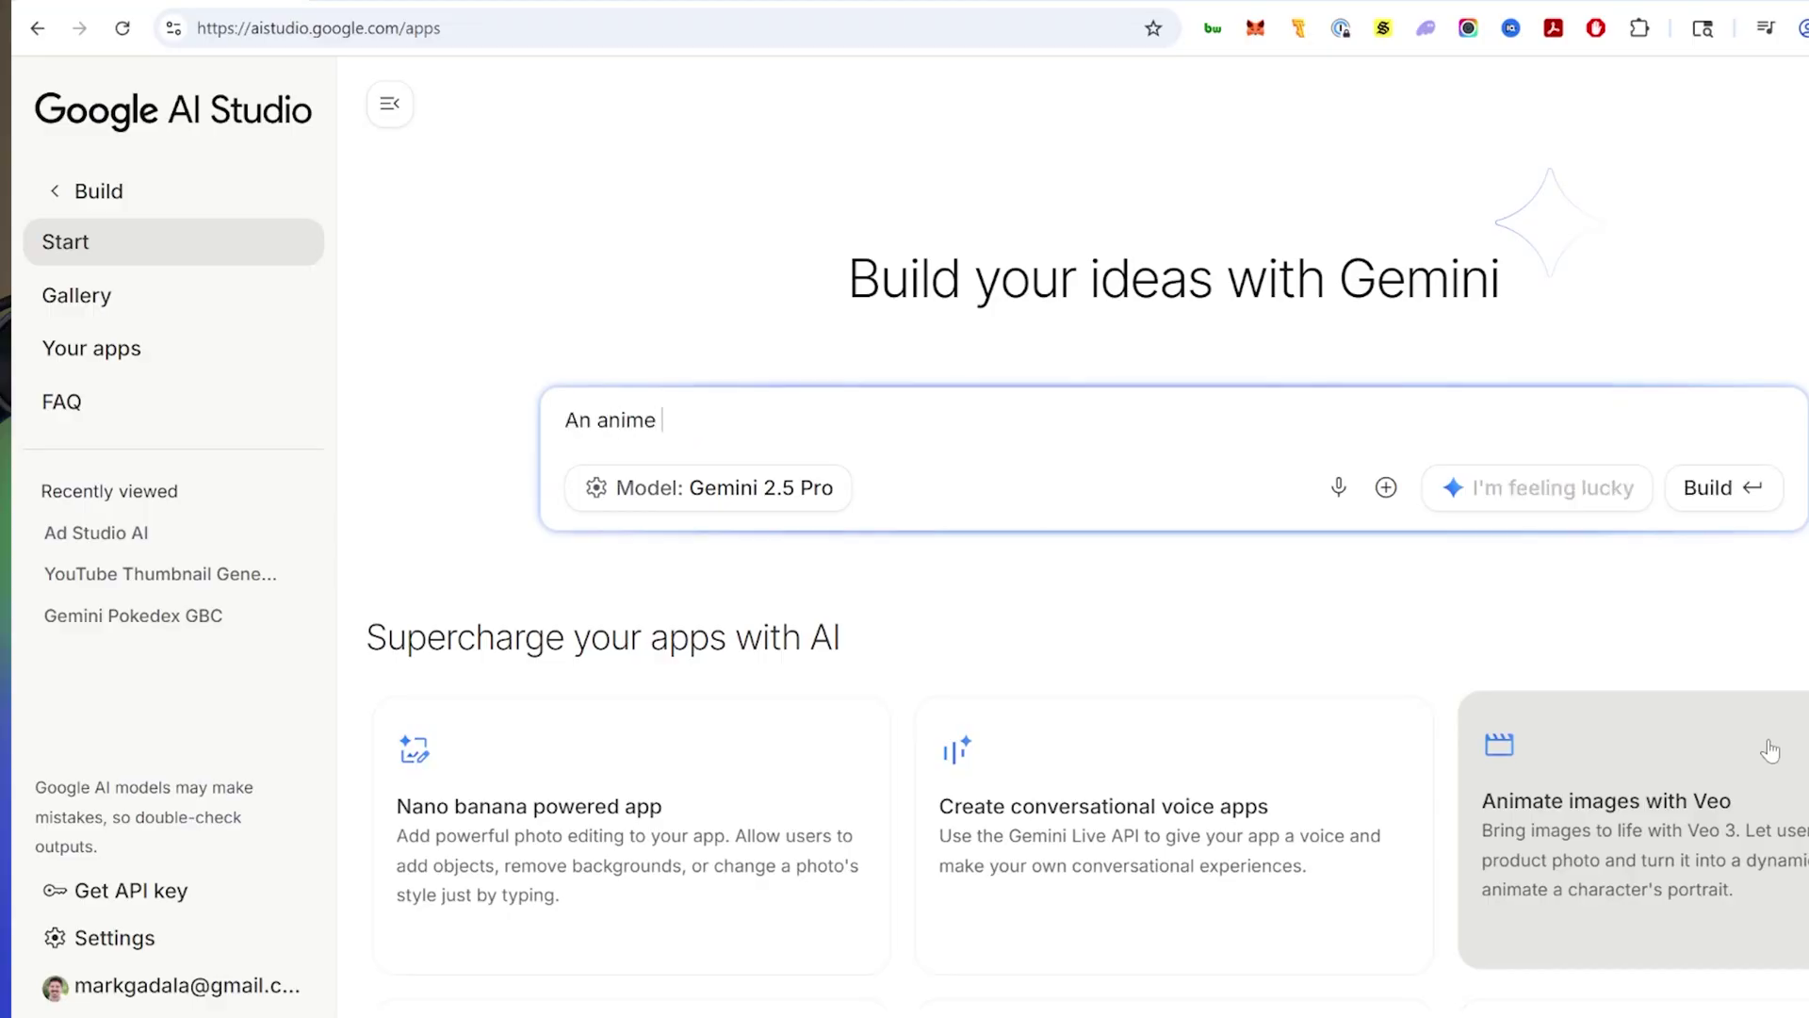
type("character builder using nano banana")
- Submit the prompt 'An anime character builder using nano banana' to start the build
left_click(1738, 486)
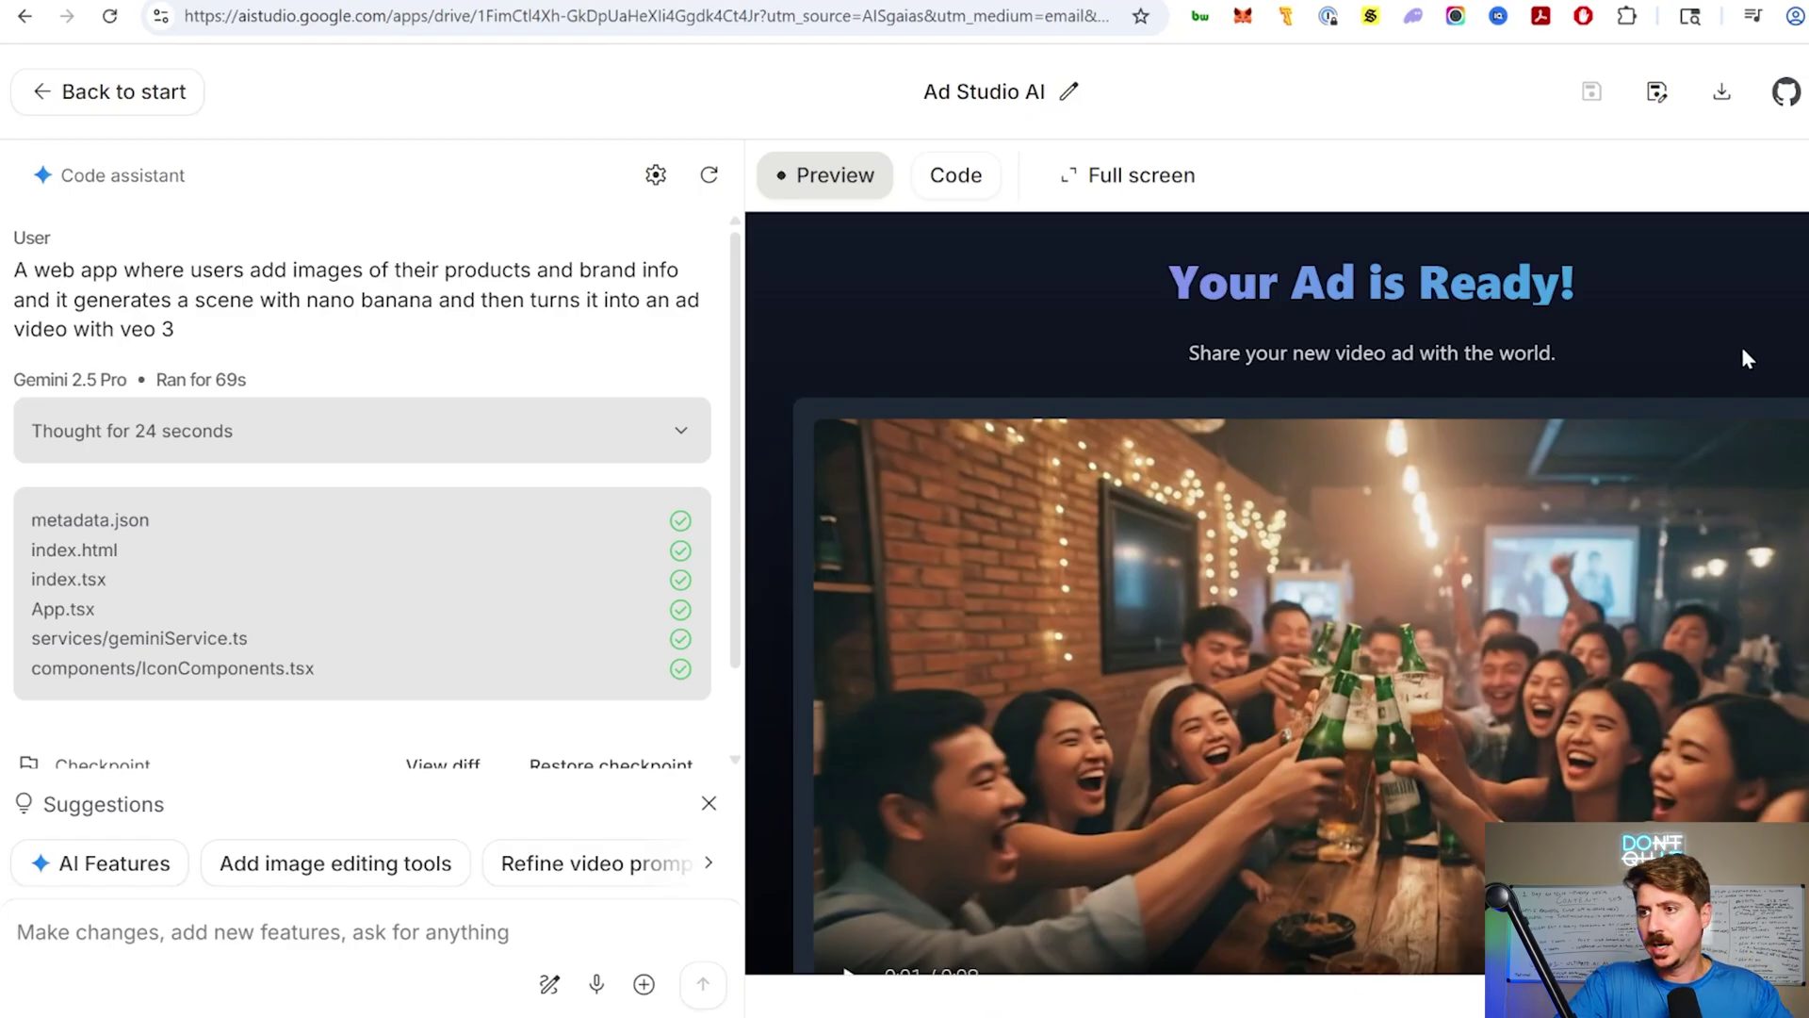
scroll(1571, 340, "down", 2)
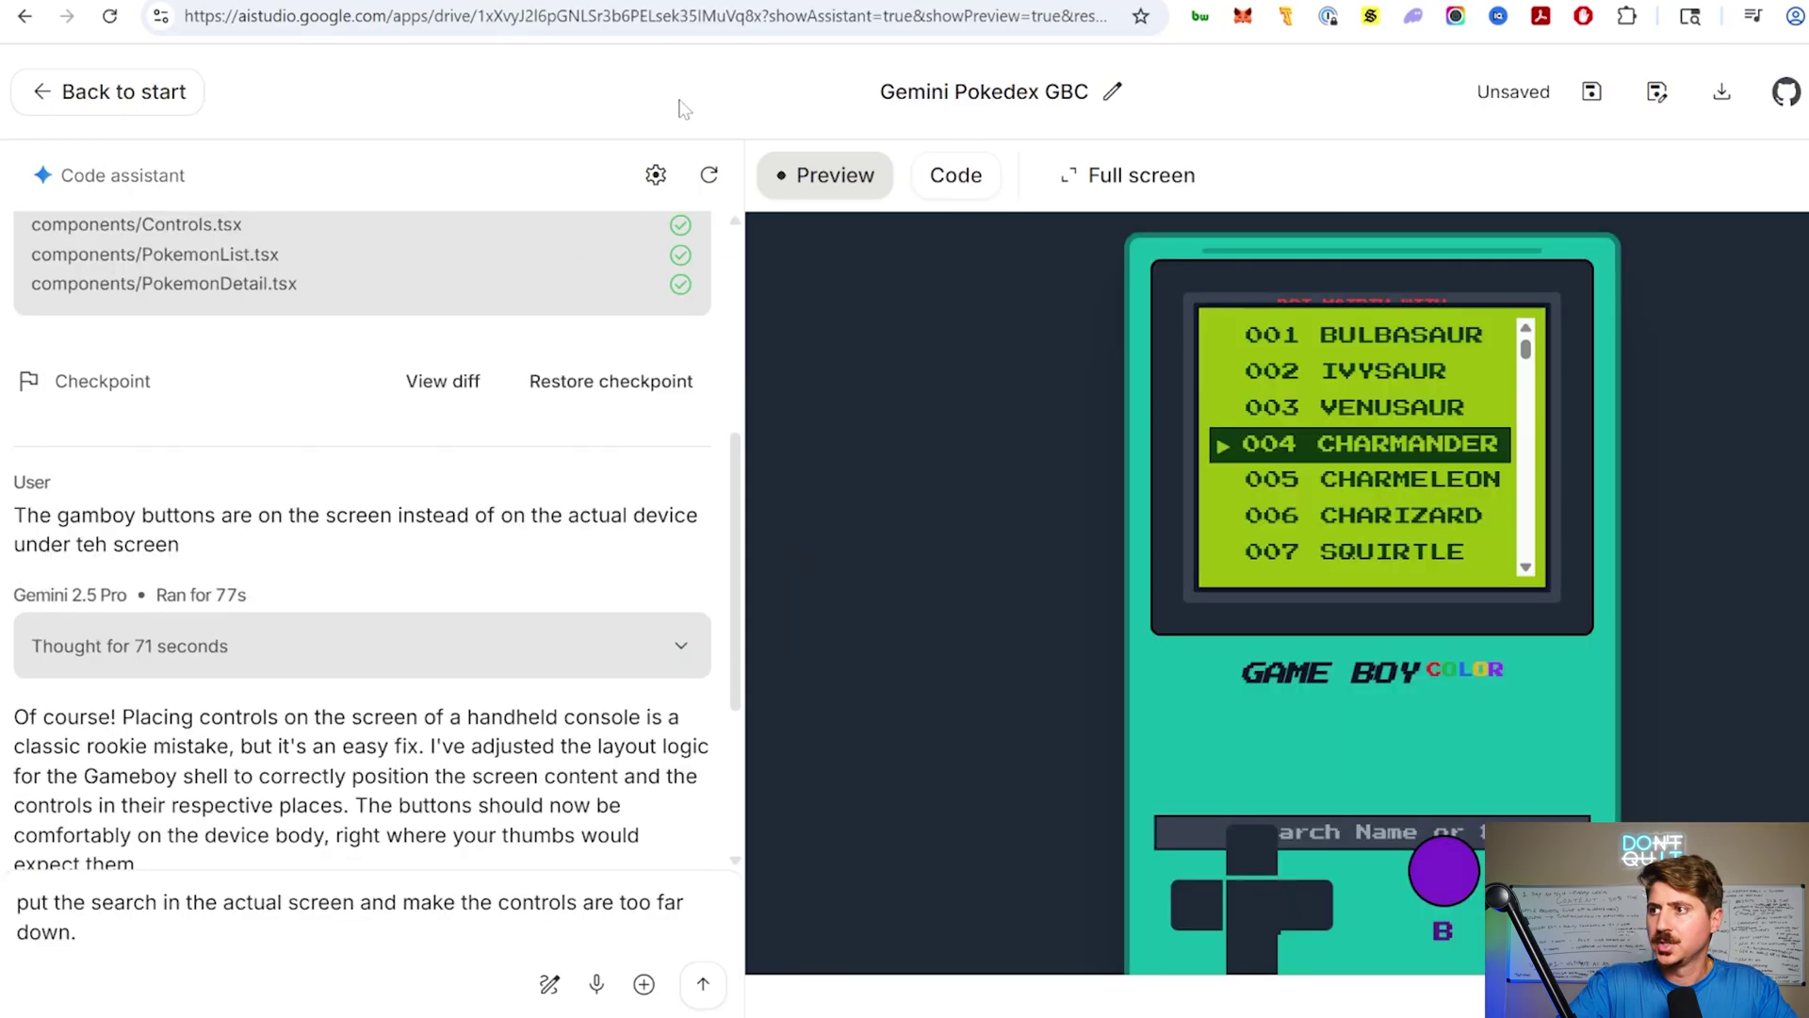
scroll(1079, 312, "up", 1)
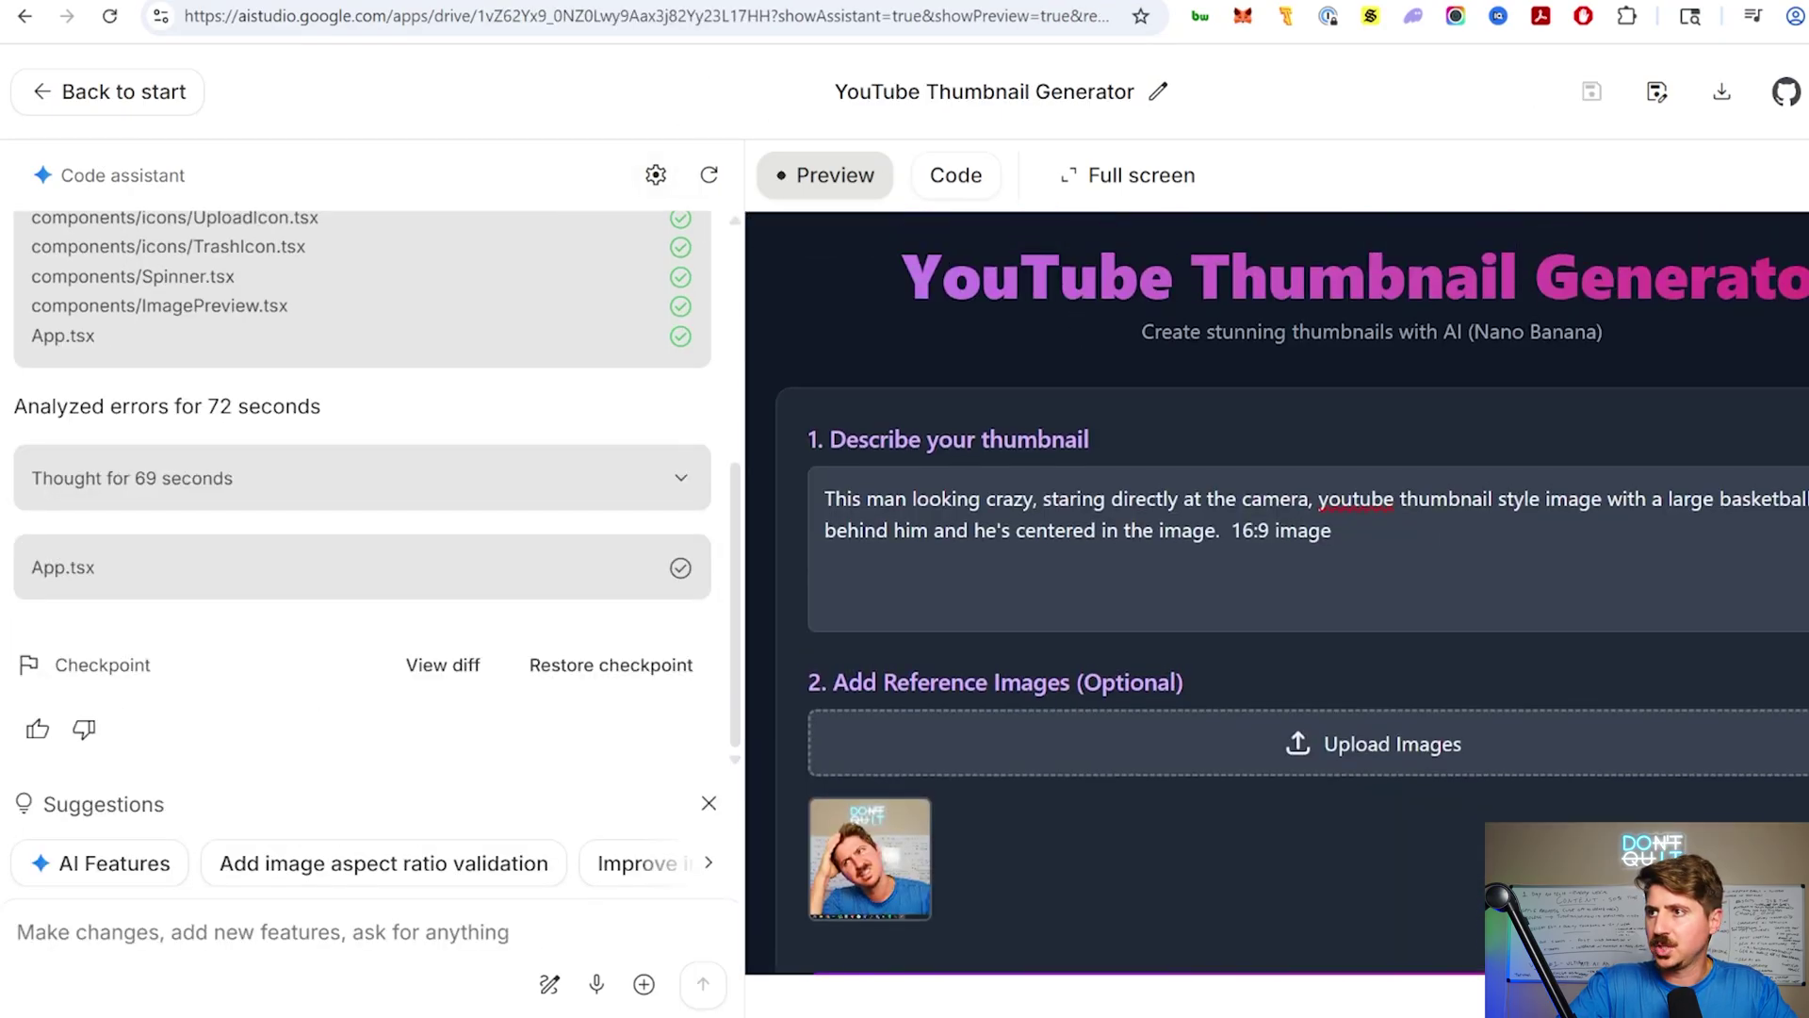
- Highlight the thumbnail generator's title and original prompt, including the 16:9 requirement
left_click_drag(904, 277, 1614, 283)
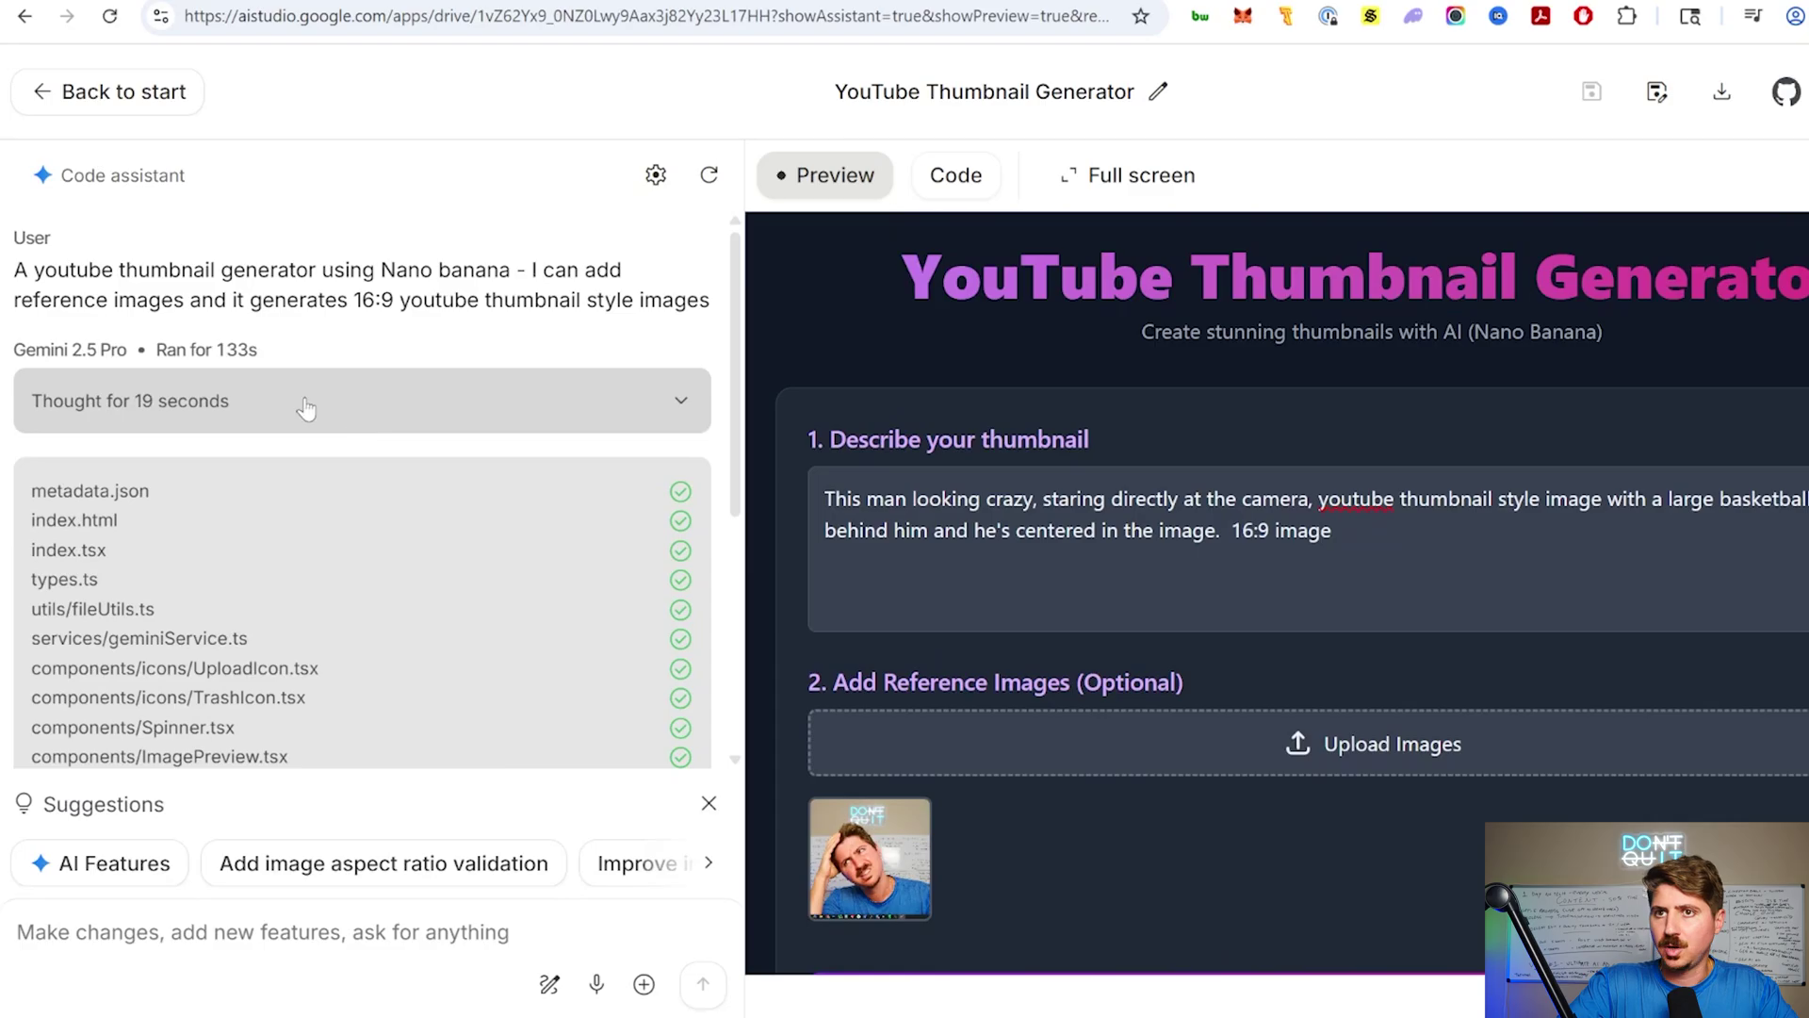
mouse_move(26, 269)
left_mouse_down()
mouse_move(431, 300)
mouse_move(579, 269)
left_mouse_up()
left_click(581, 269)
left_click_drag(104, 301, 690, 299)
left_click(342, 301)
left_click(711, 311)
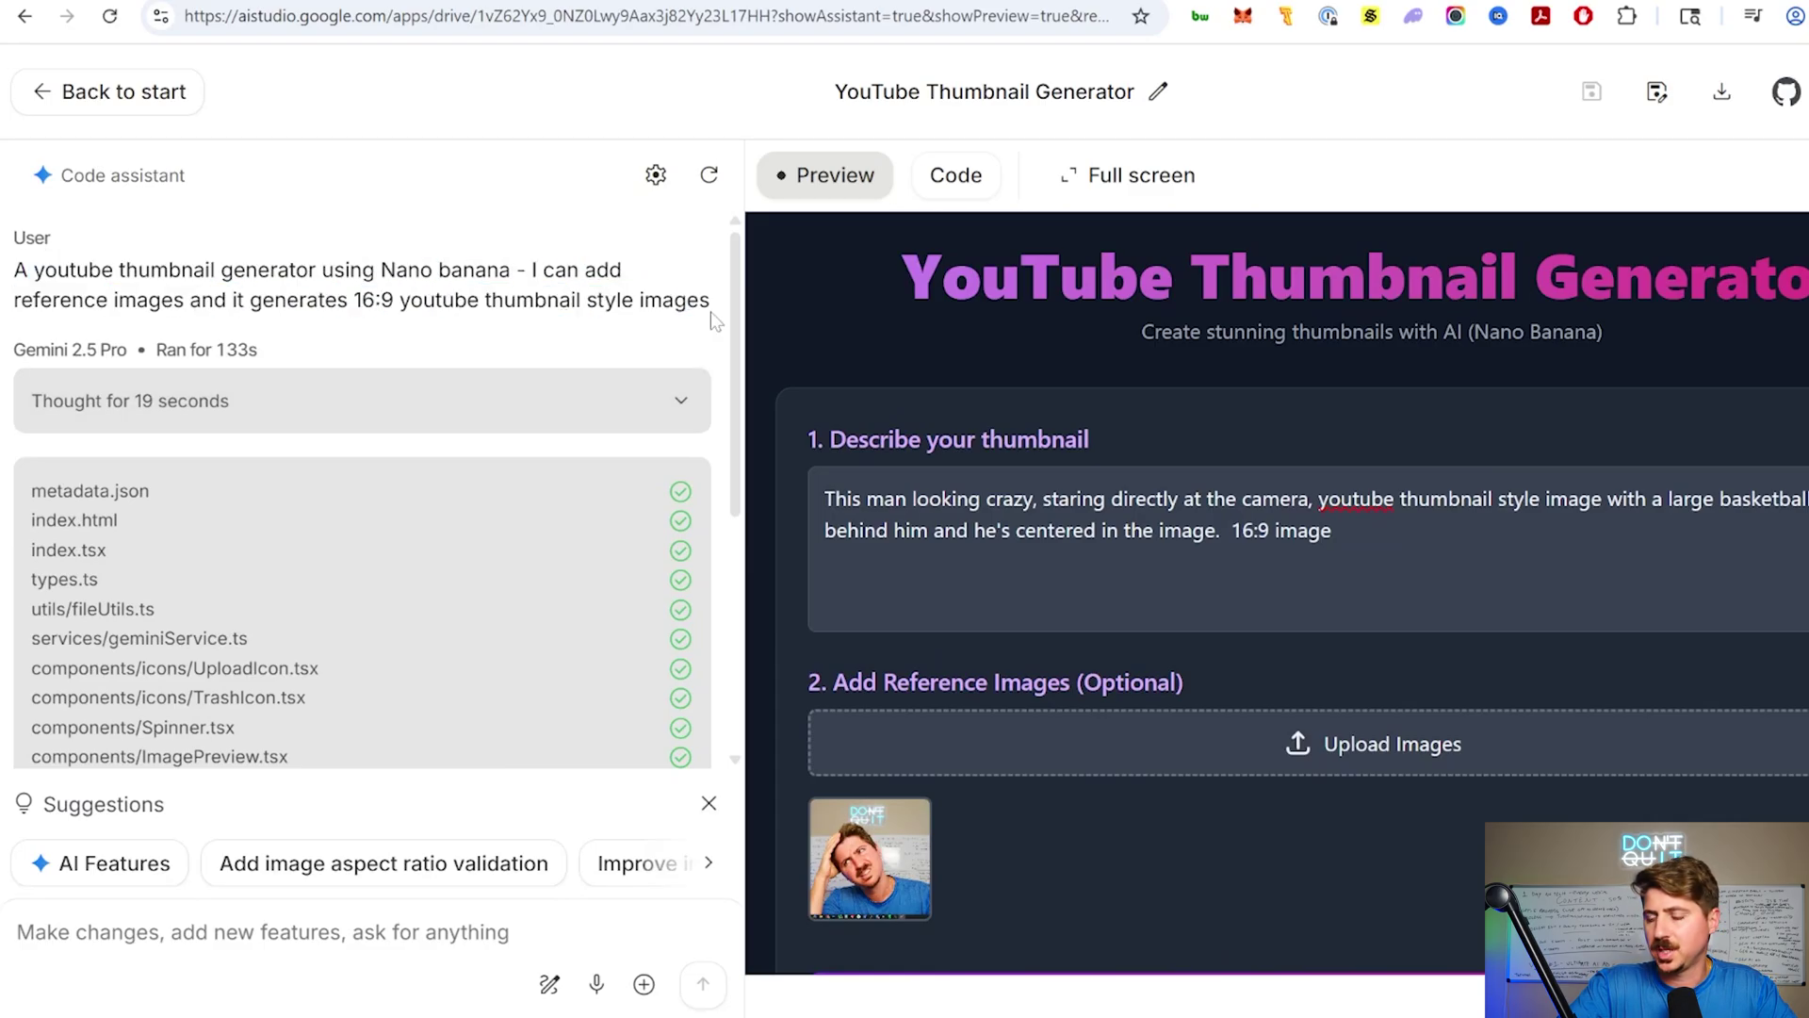
scroll(711, 311, "down", 3)
scroll(362, 480, "up", 3)
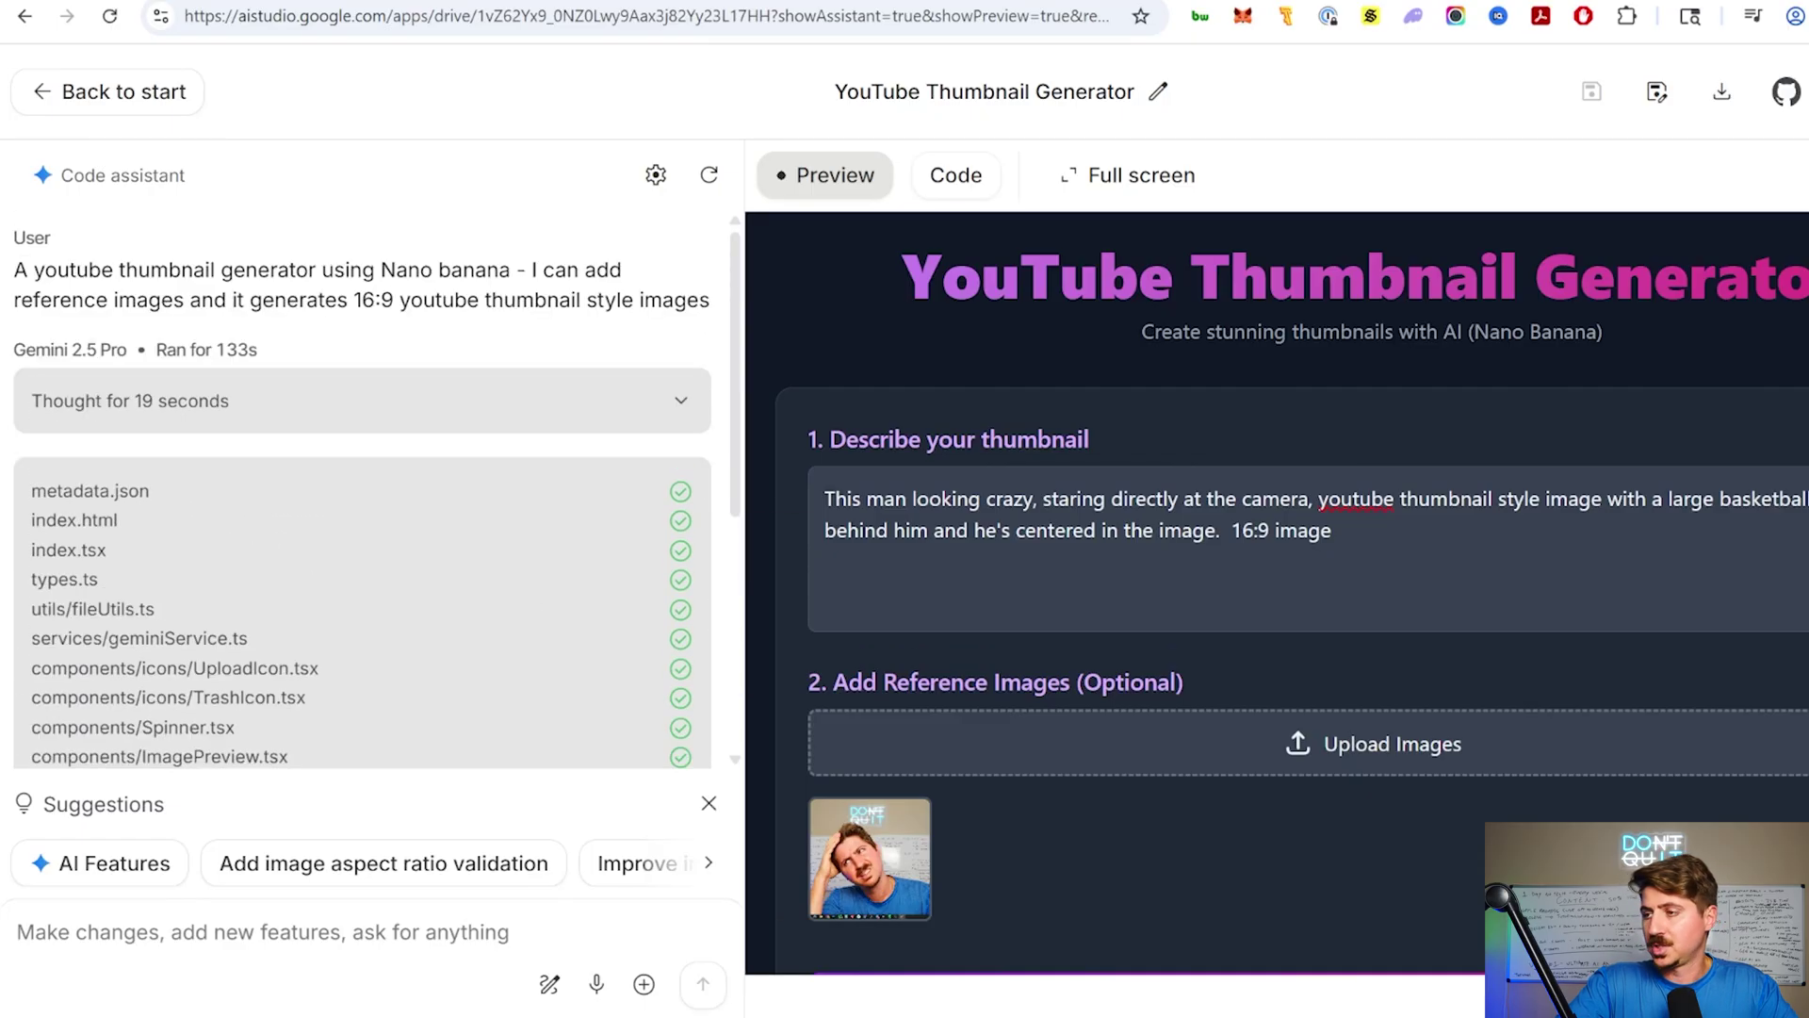
- Highlight the Describe your thumbnail heading, the thumbnail description and the 133-second run time
left_click_drag(831, 438, 1090, 442)
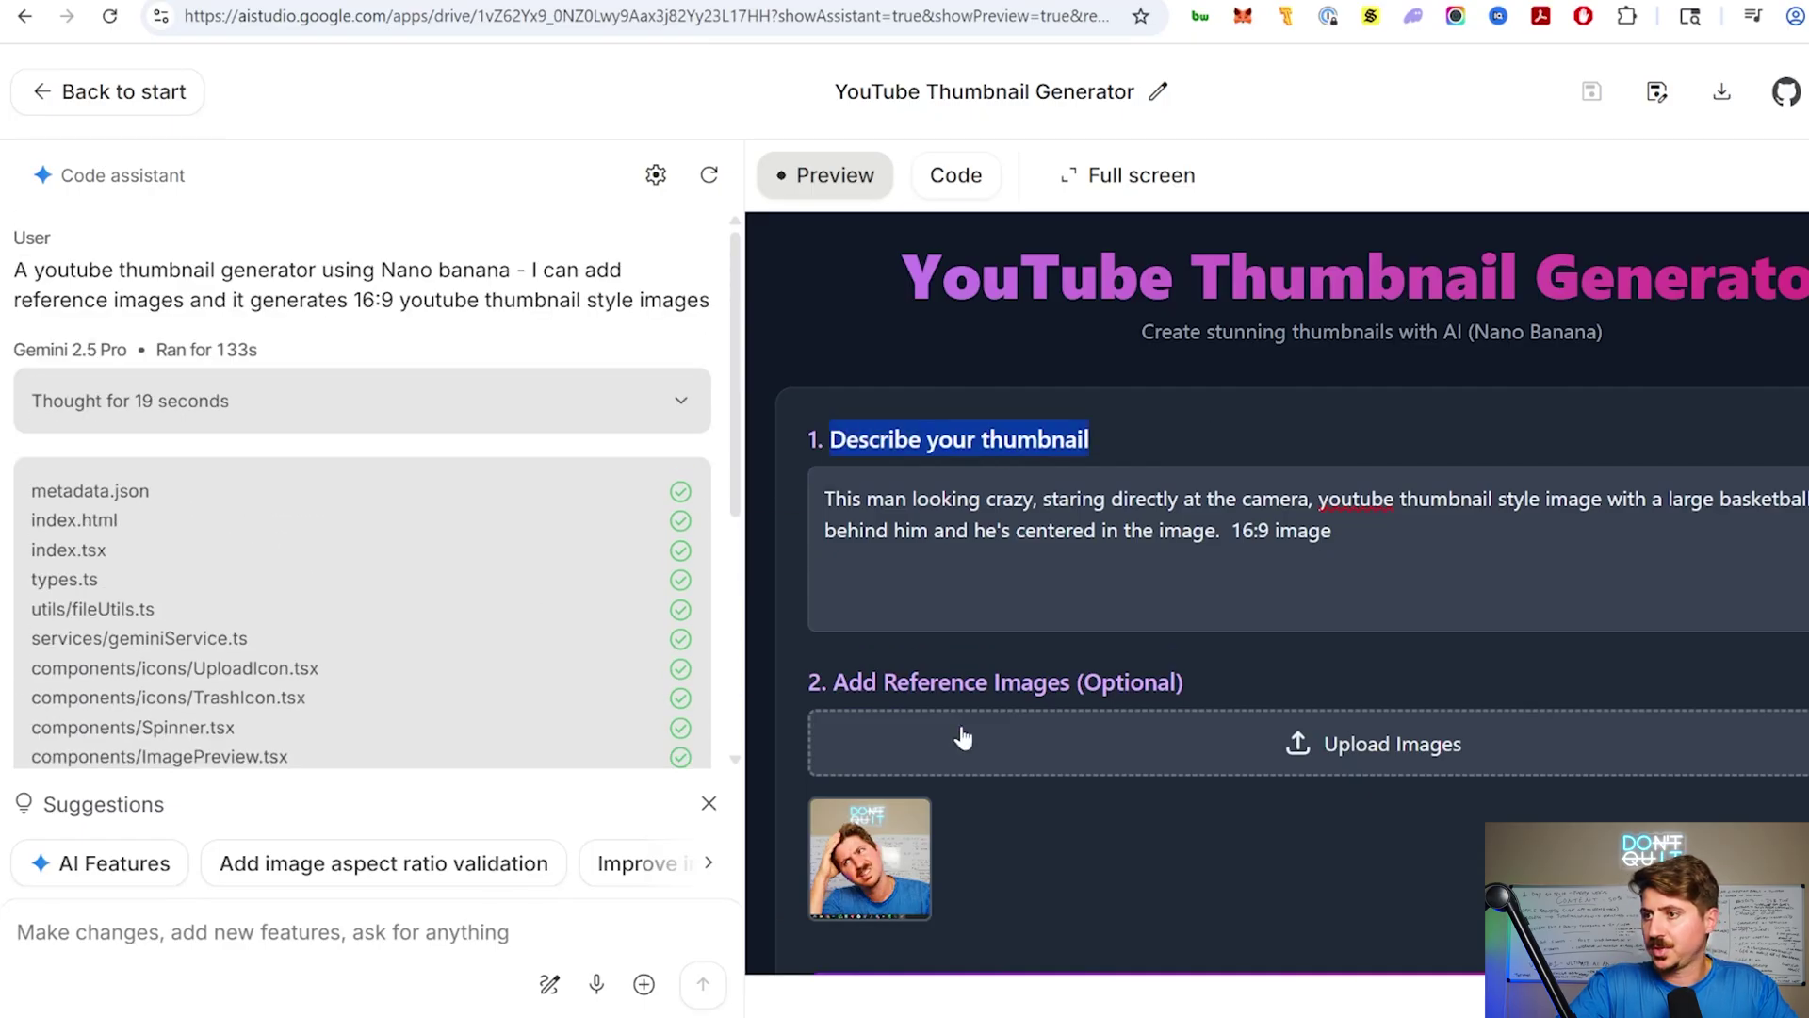
left_click(1177, 655)
scroll(1178, 655, "down", 3)
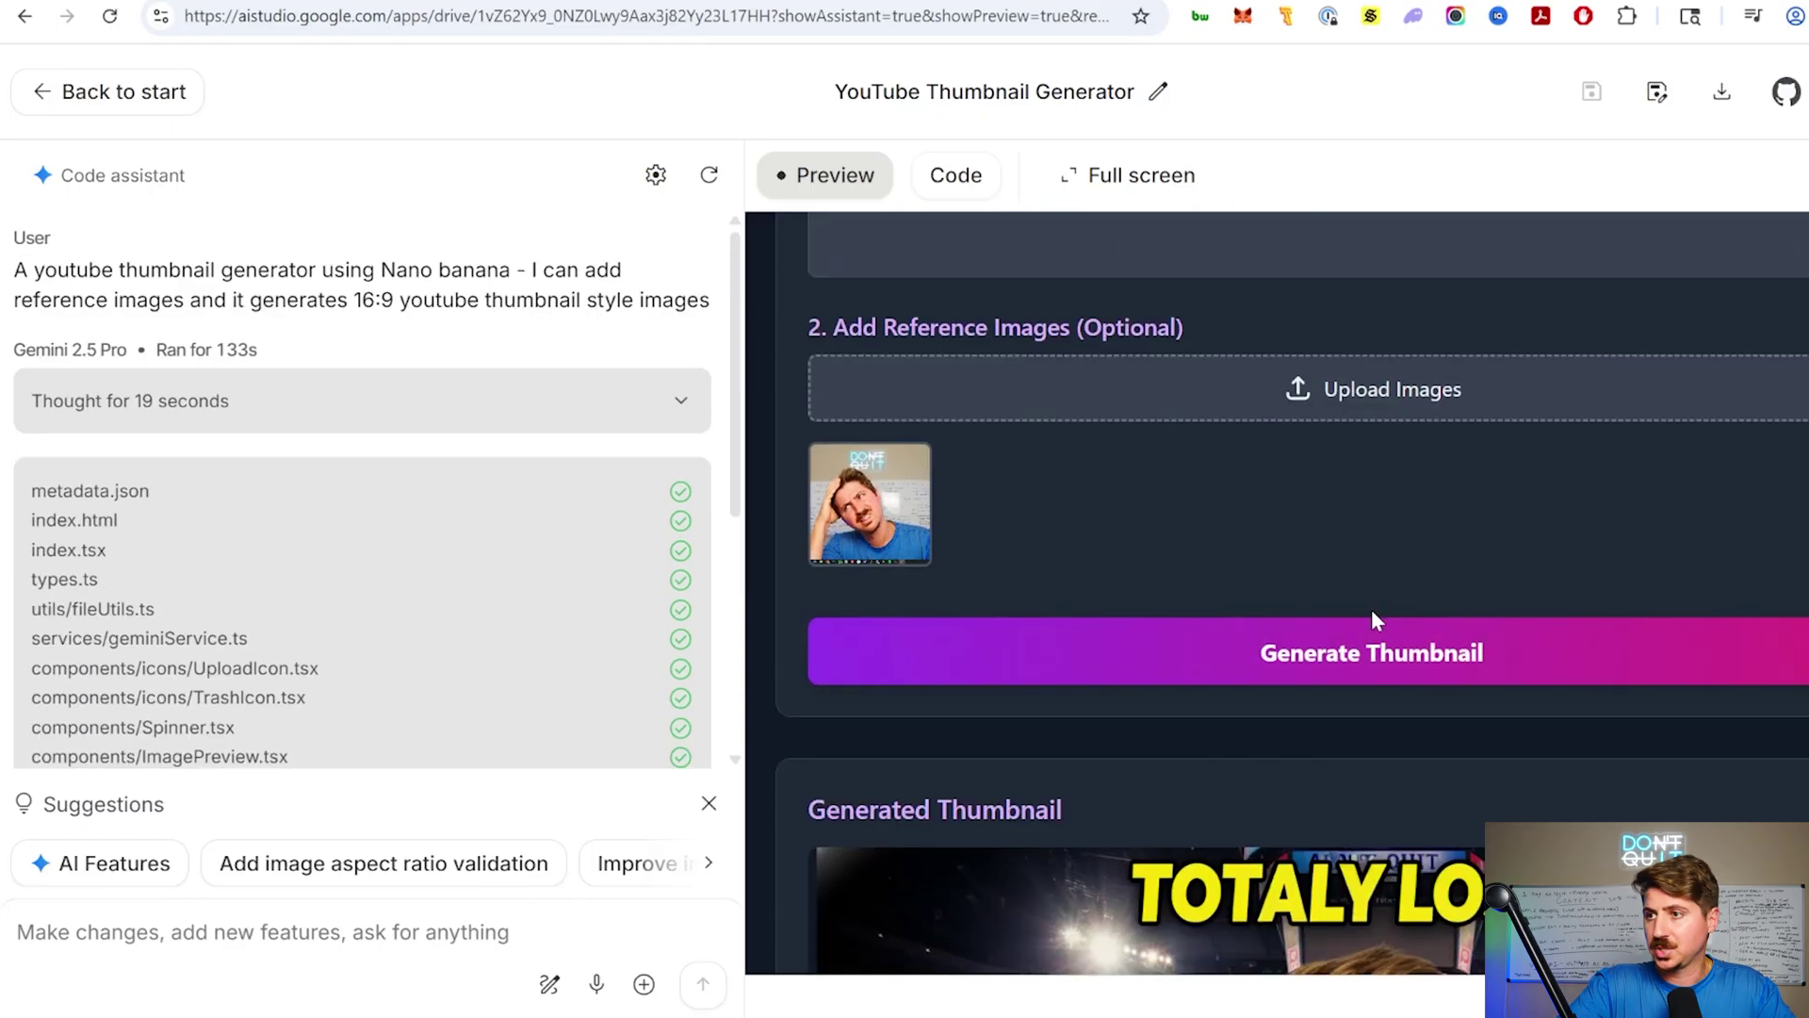
scroll(1371, 622, "up", 3)
triple_click(1372, 565)
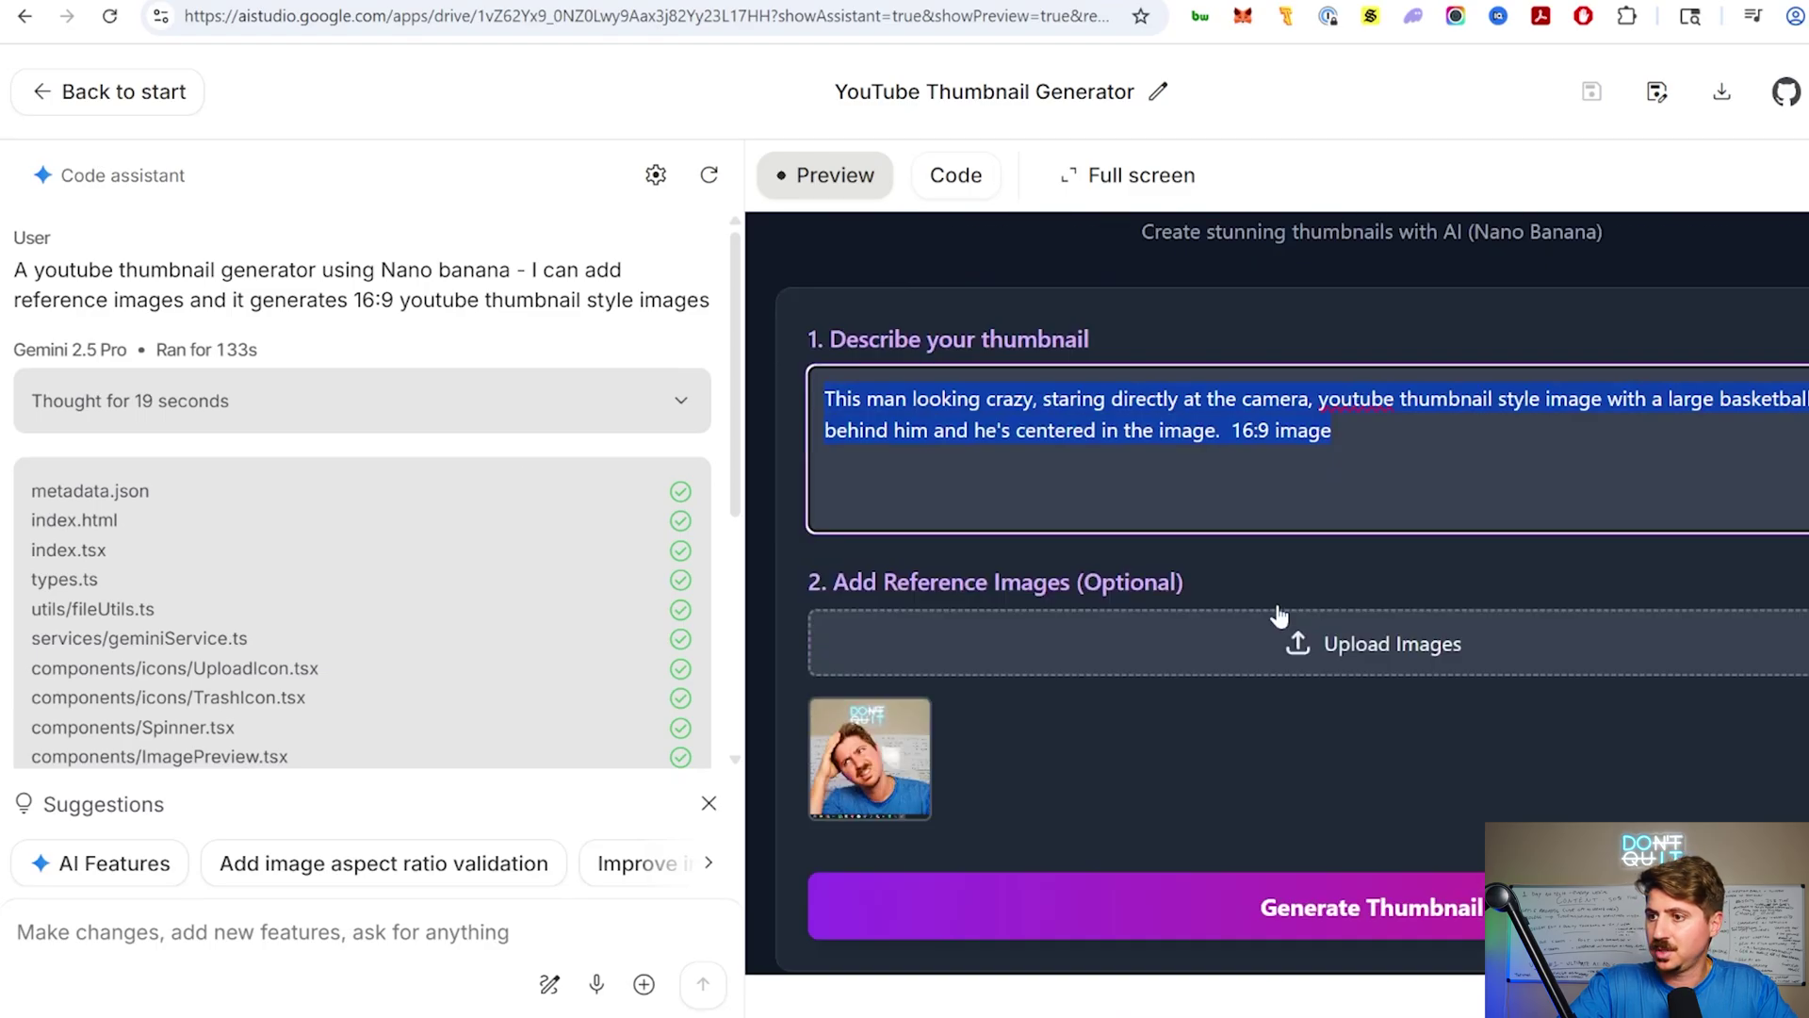
scroll(1275, 614, "down", 2)
scroll(1206, 627, "down", 2)
scroll(1564, 724, "down", 2)
scroll(1567, 720, "up", 1)
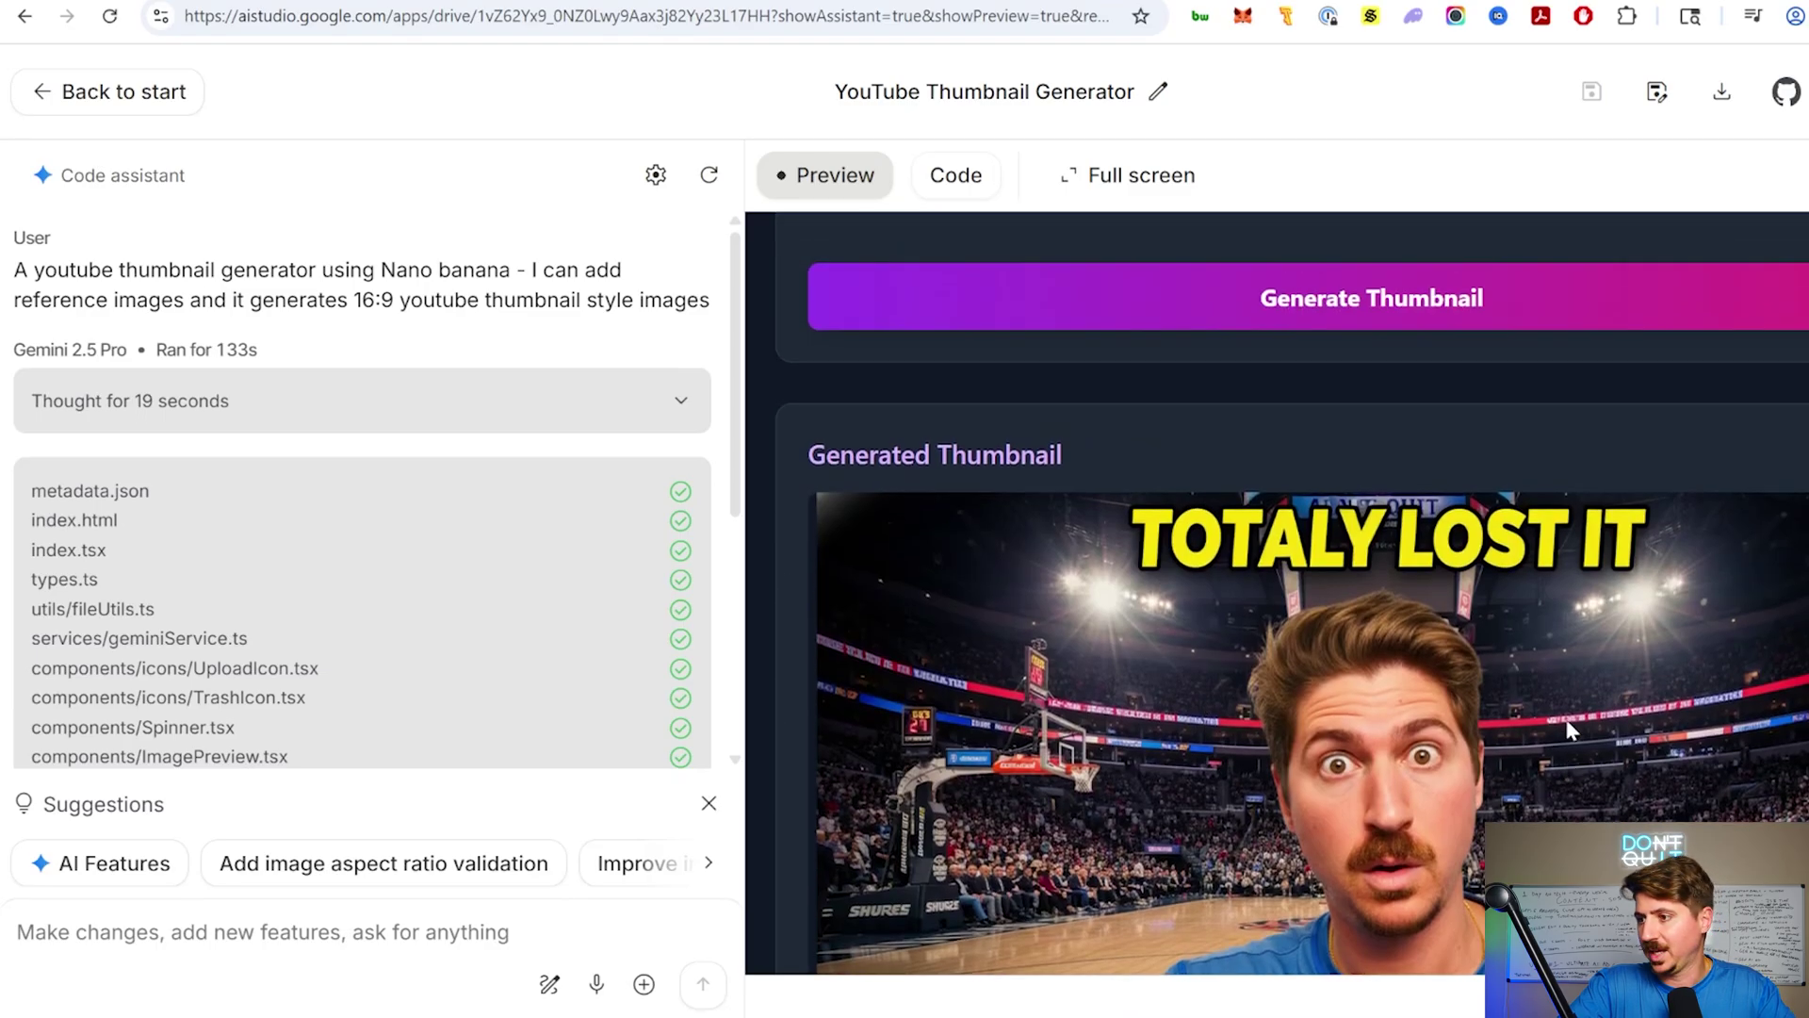
scroll(1565, 716, "down", 1)
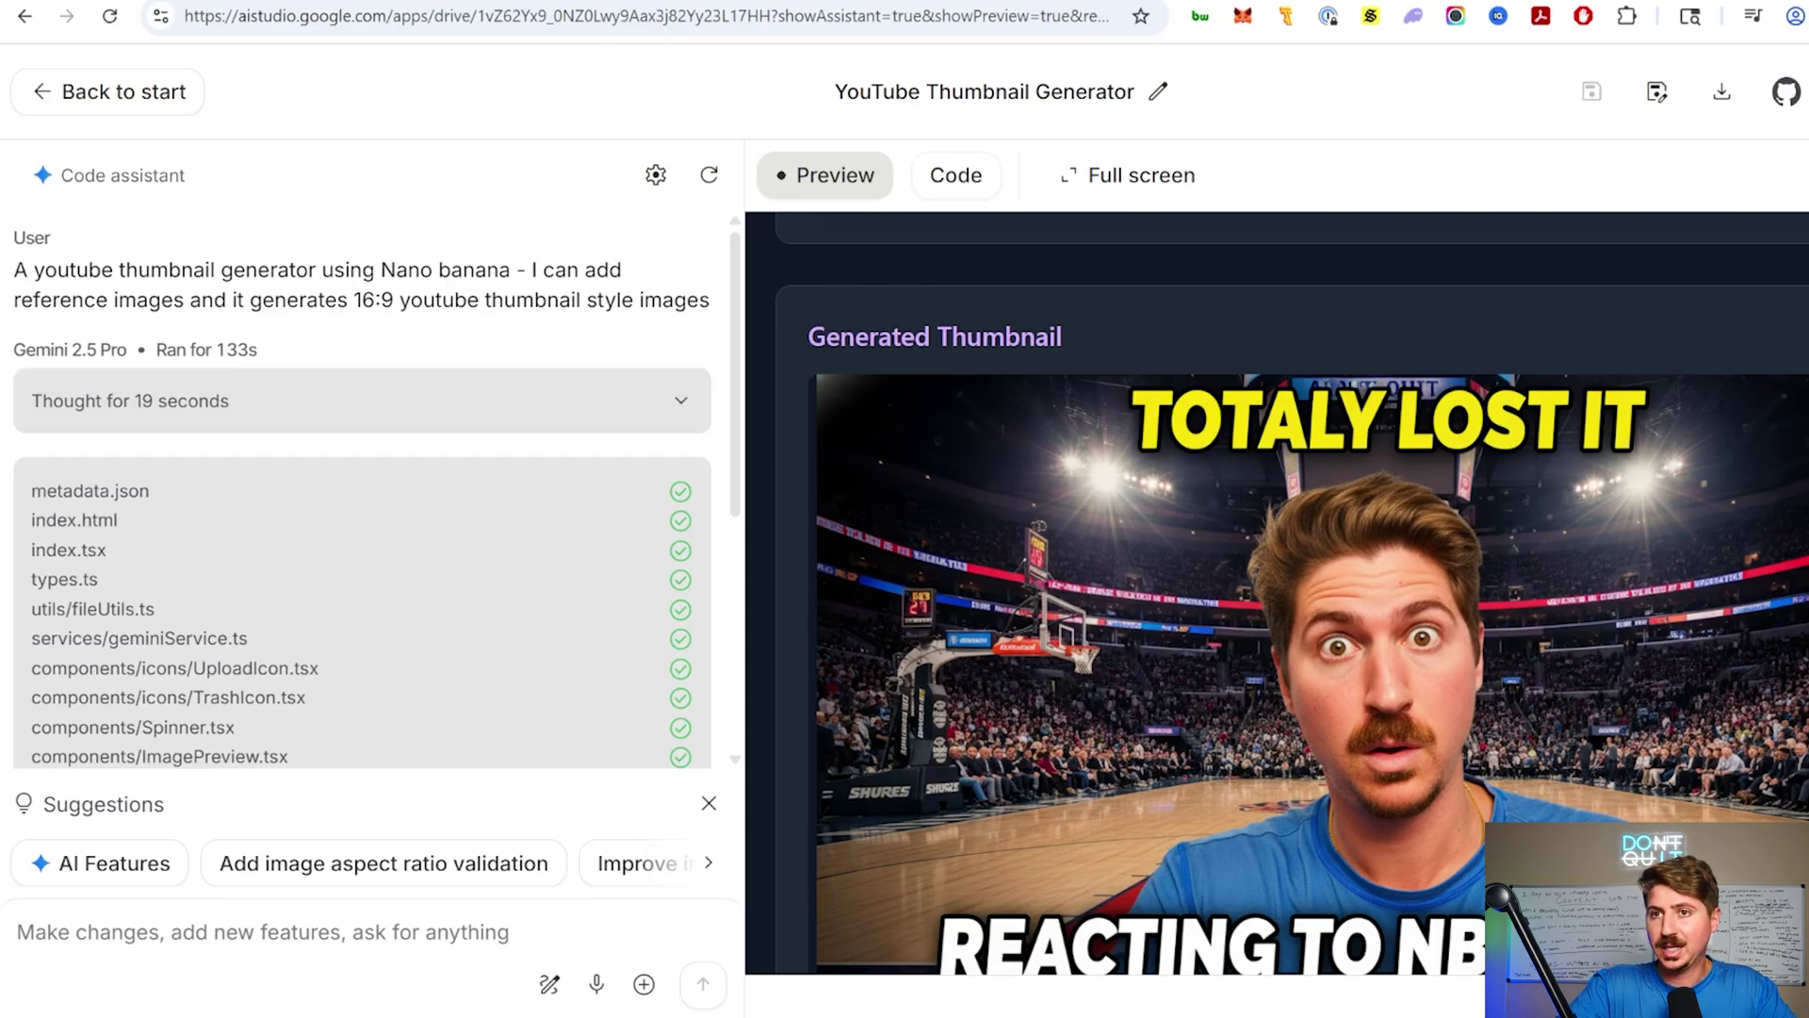
double_click(232, 349)
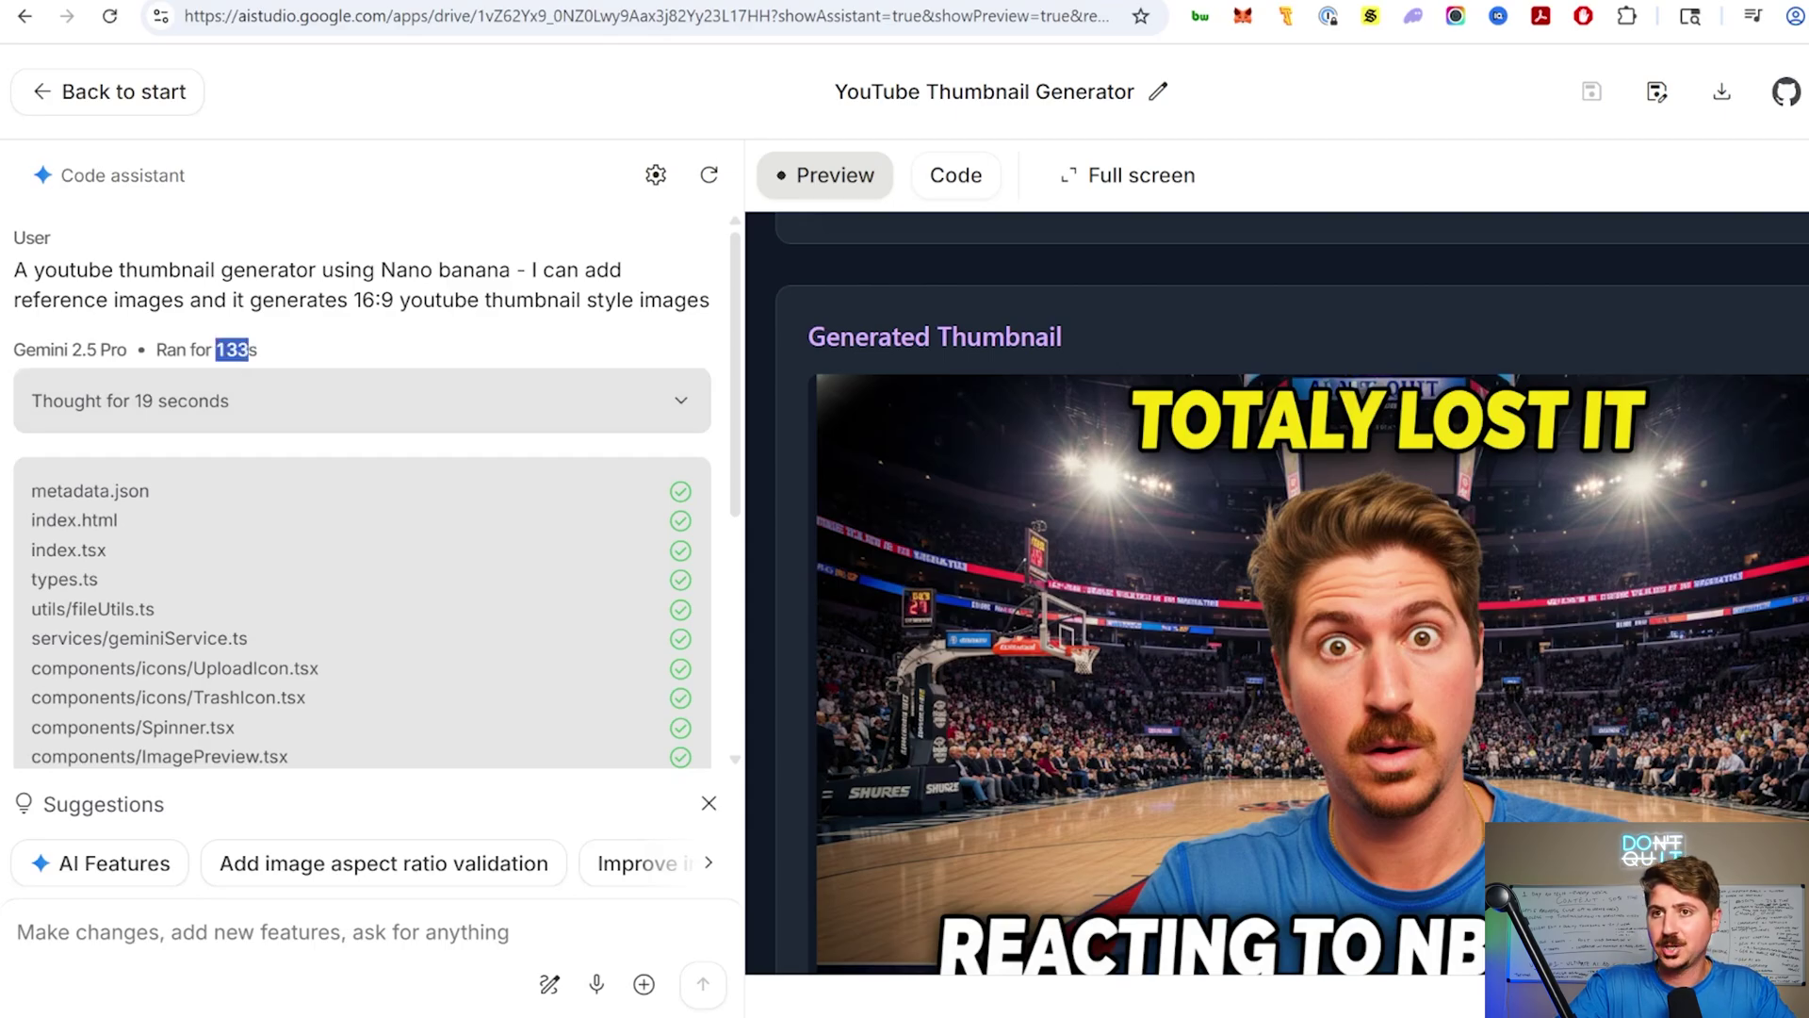
left_click(358, 335)
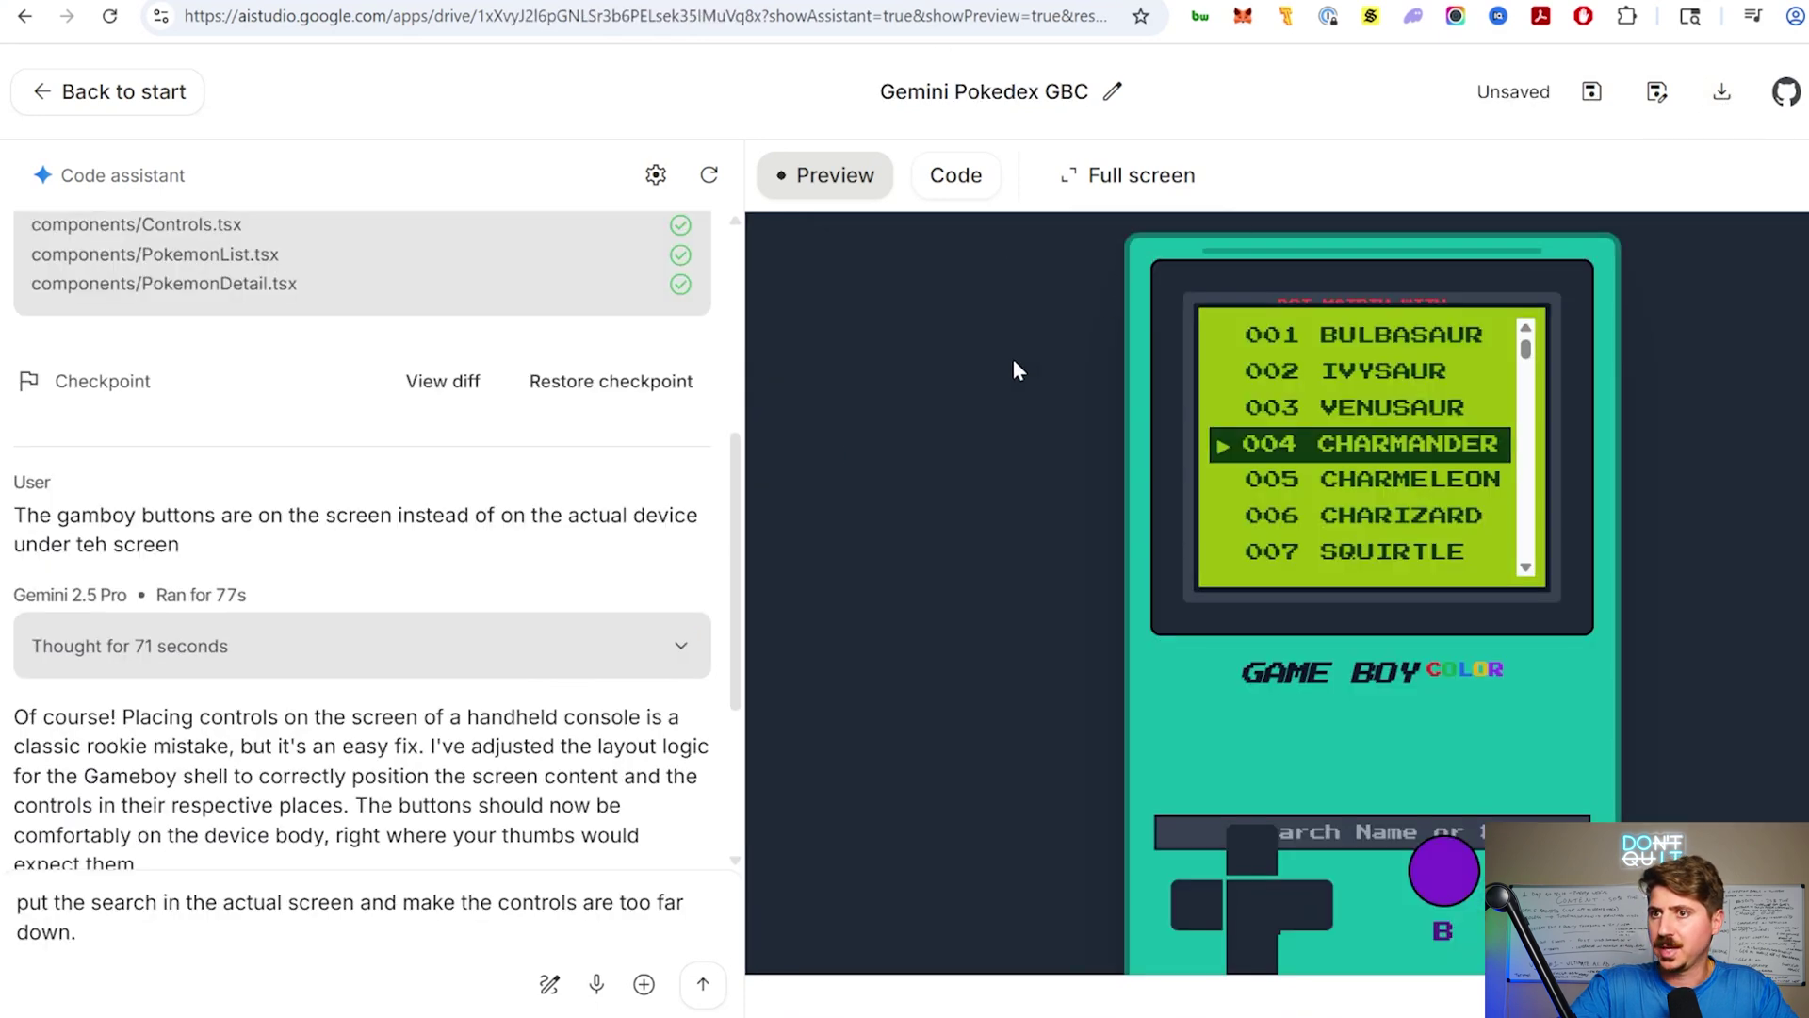
scroll(609, 523, "up", 2)
scroll(336, 336, "up", 3)
- Review the Pokédex prompt, then view the 006 Charizard entry and return to the list
mouse_move(118, 276)
left_mouse_down()
mouse_move(12, 272)
mouse_move(424, 273)
left_mouse_up()
left_click(502, 272)
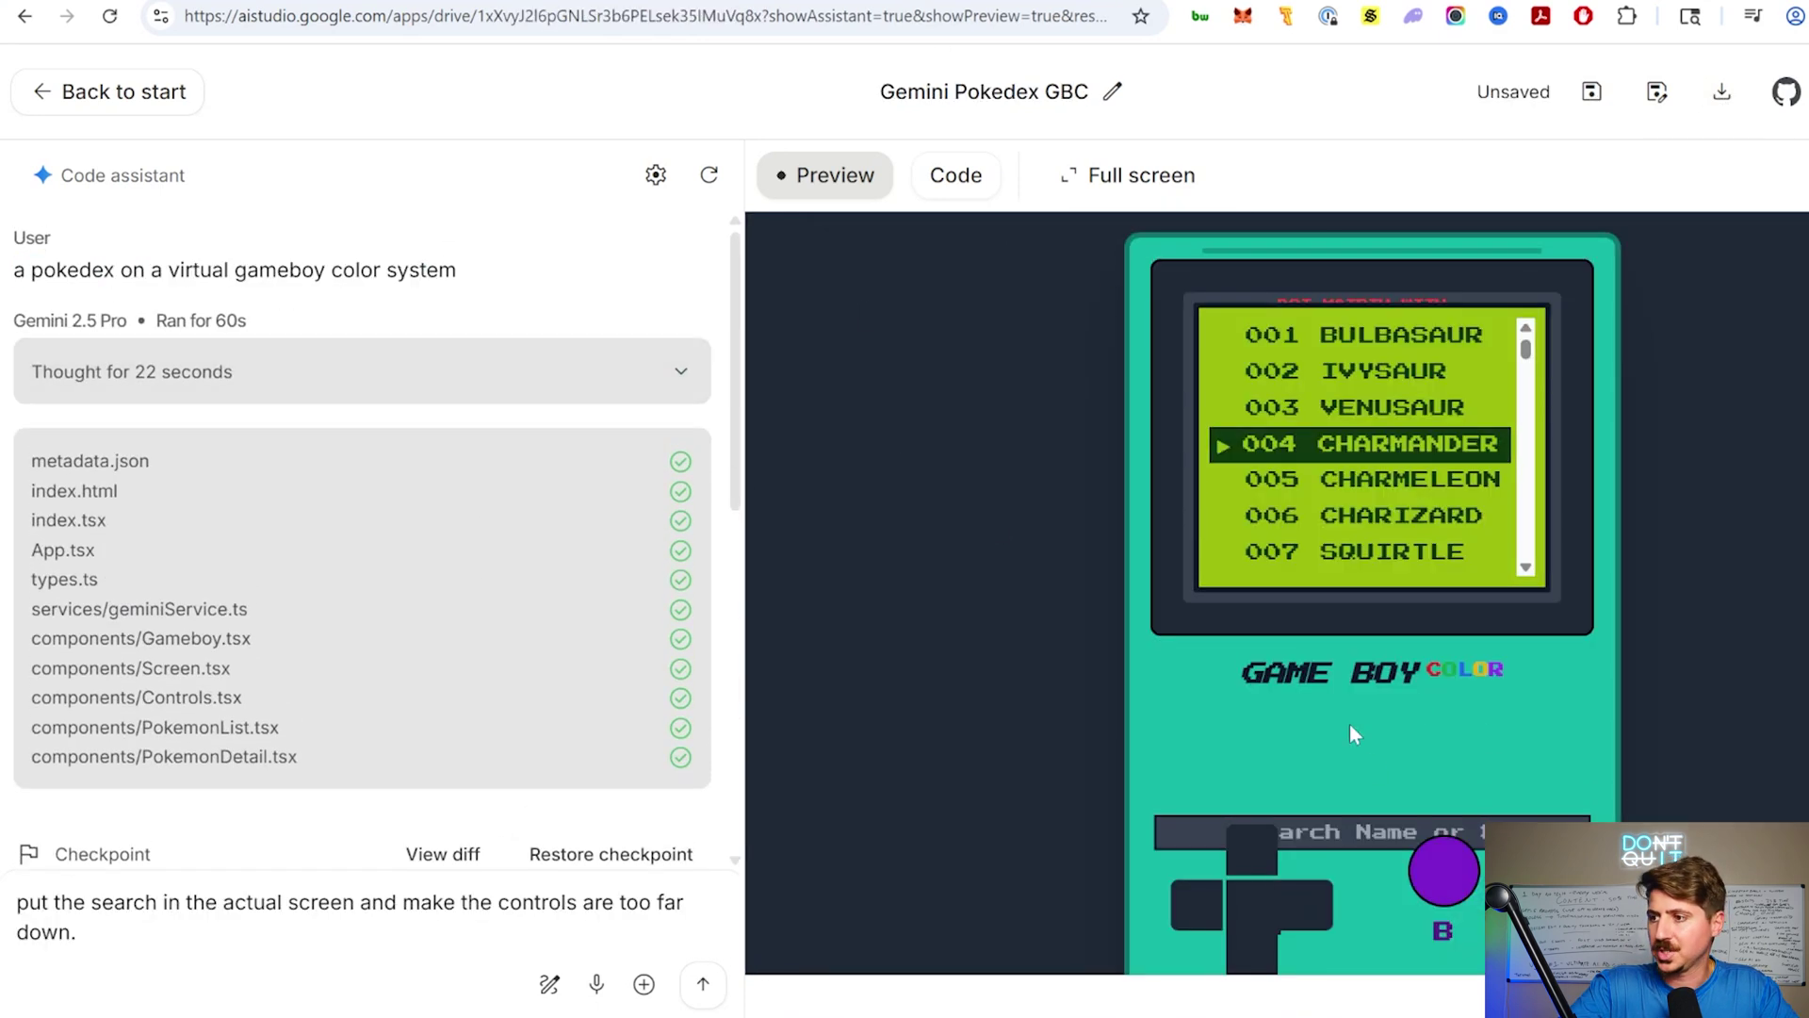
scroll(1380, 740, "down", 1)
scroll(1413, 693, "up", 1)
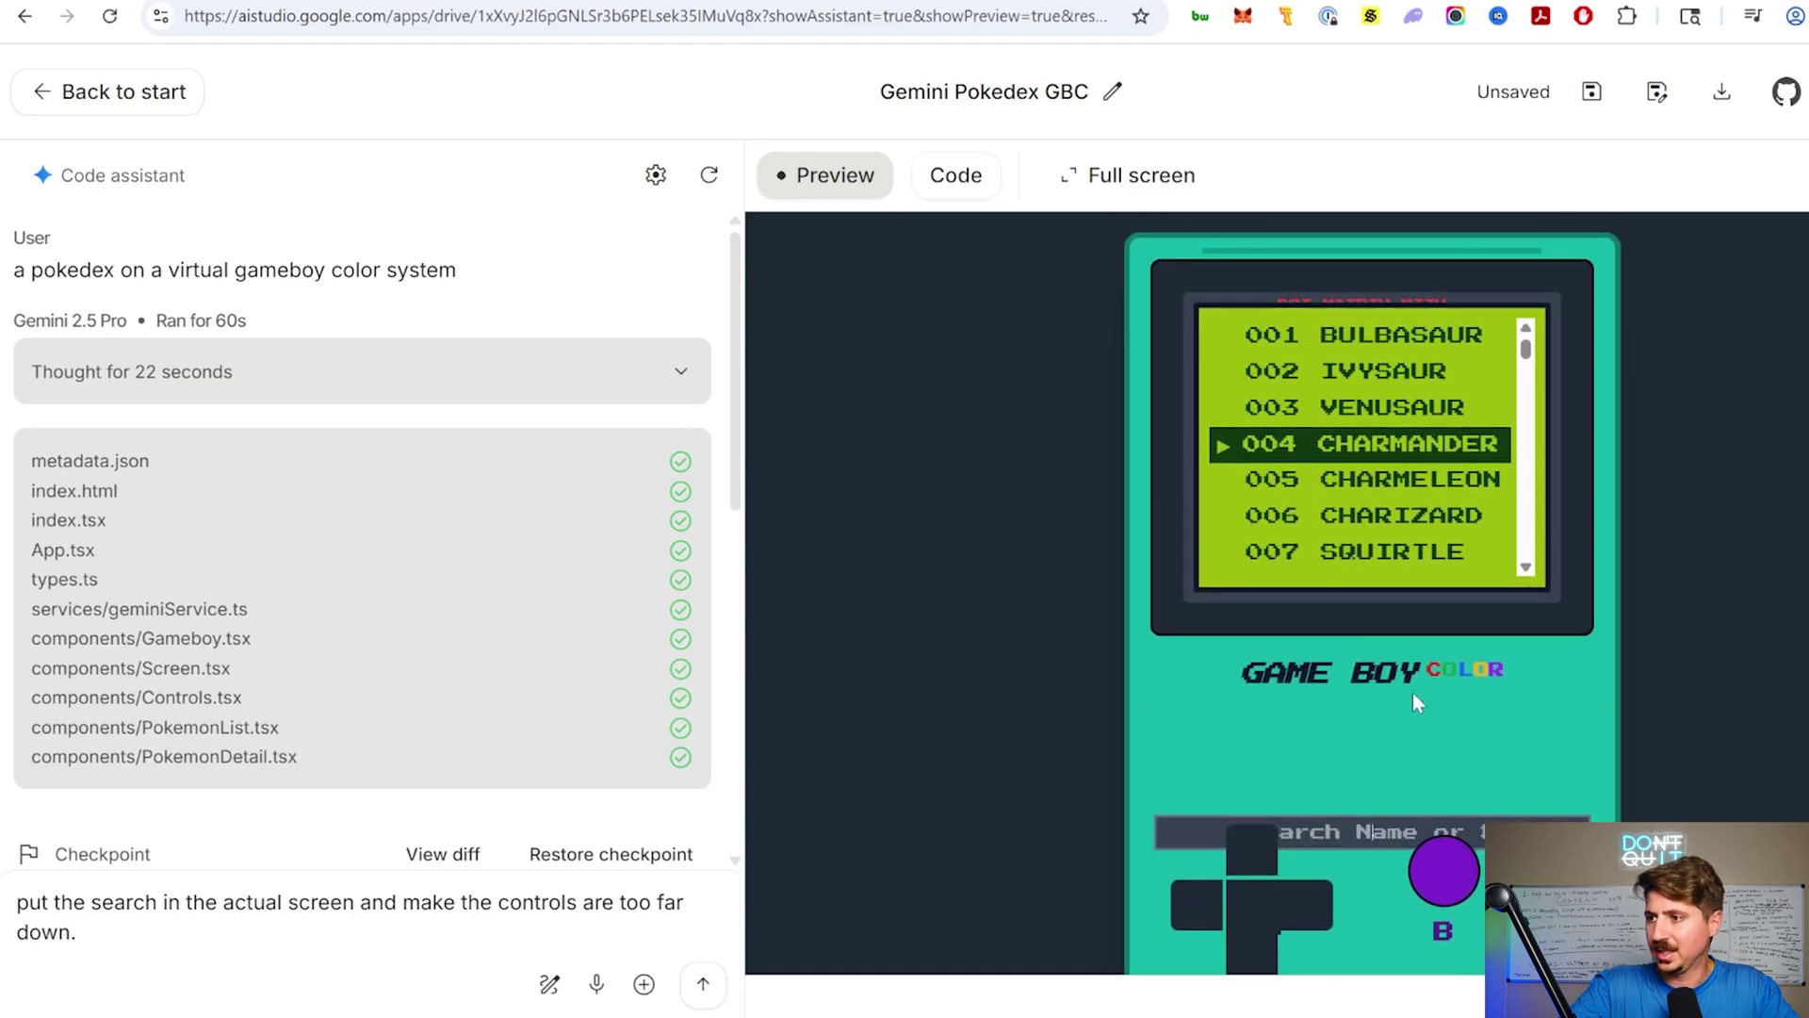
scroll(1378, 750, "down", 1)
scroll(1374, 749, "up", 1)
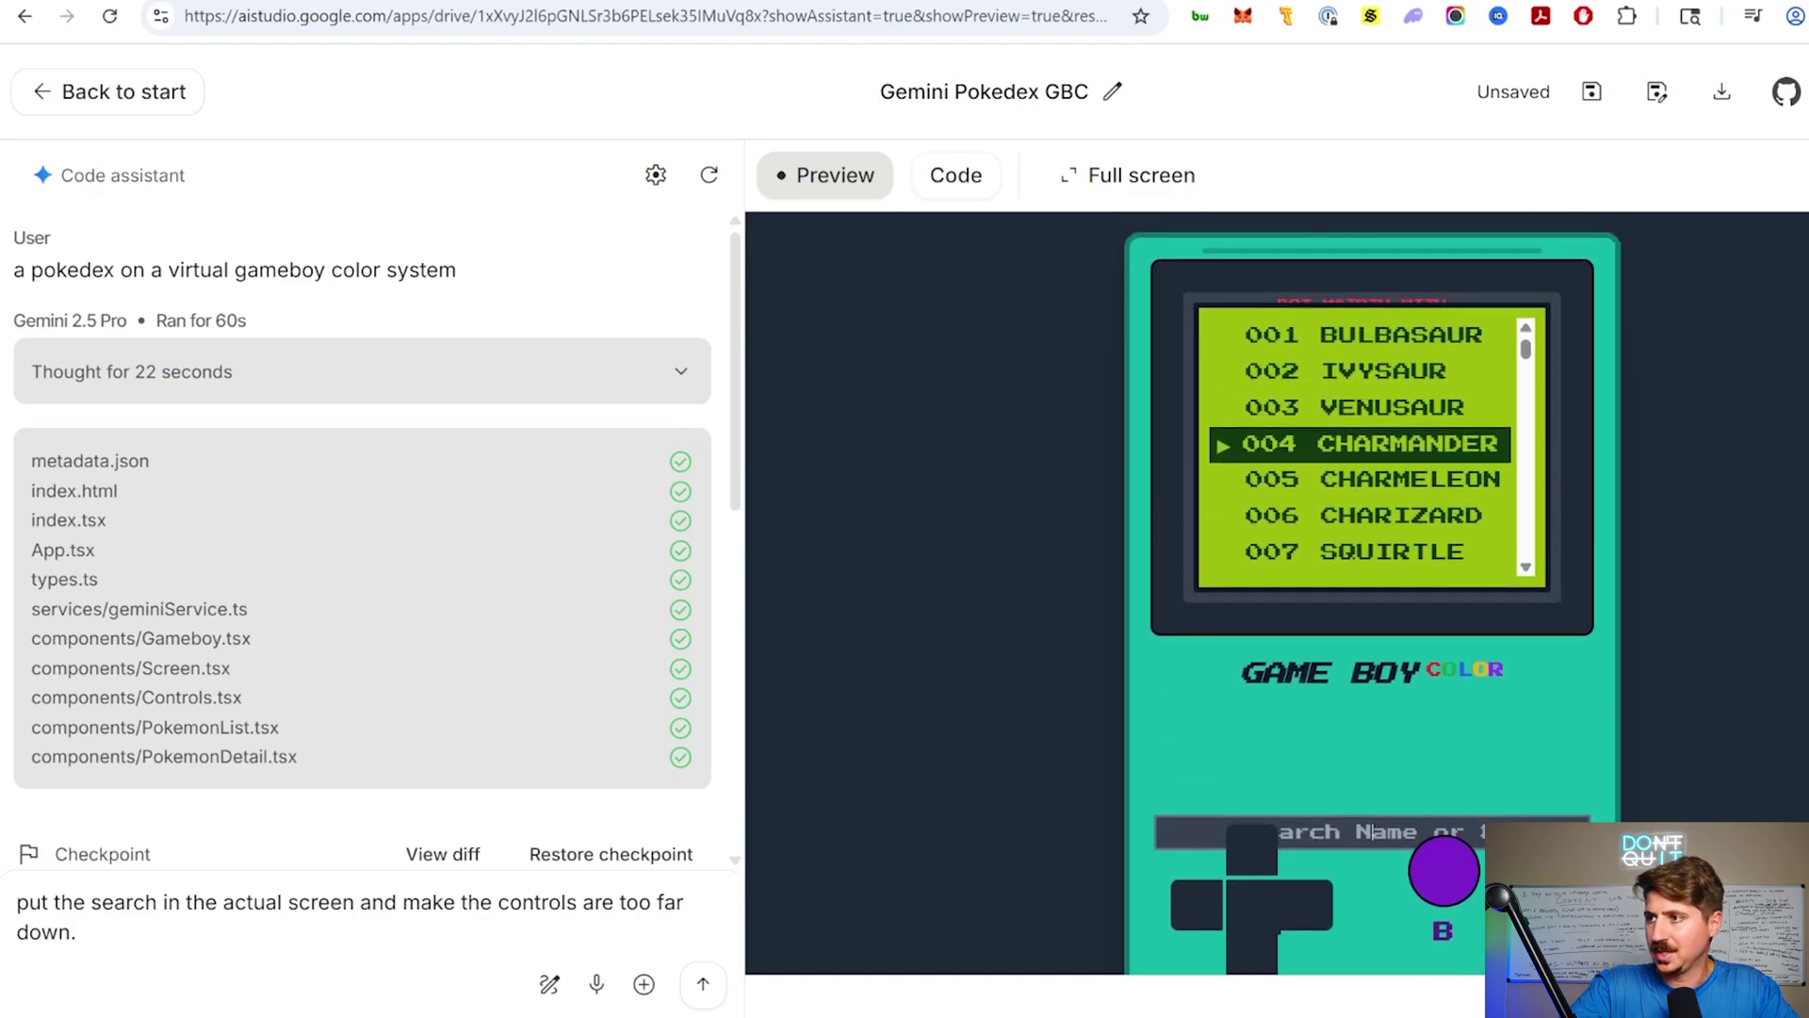
left_click(1239, 956)
left_click(1238, 956)
key("Return")
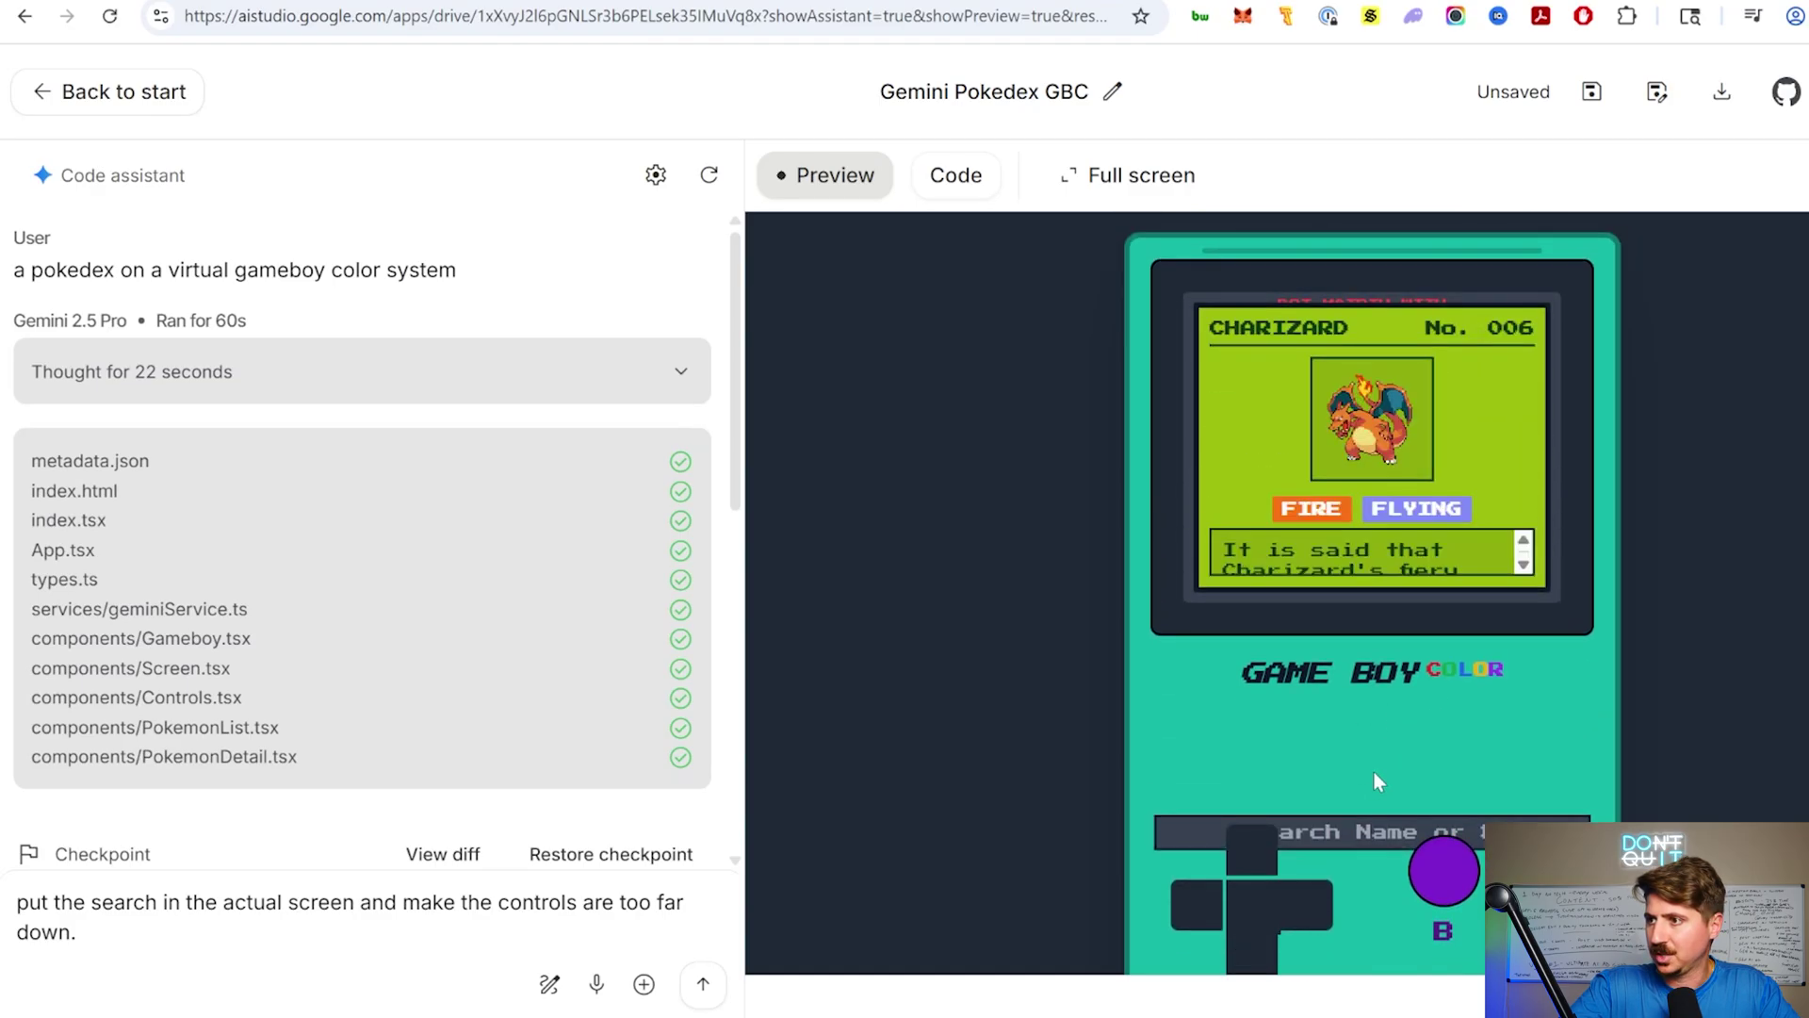
scroll(1504, 597, "down", 2)
scroll(1523, 577, "down", 2)
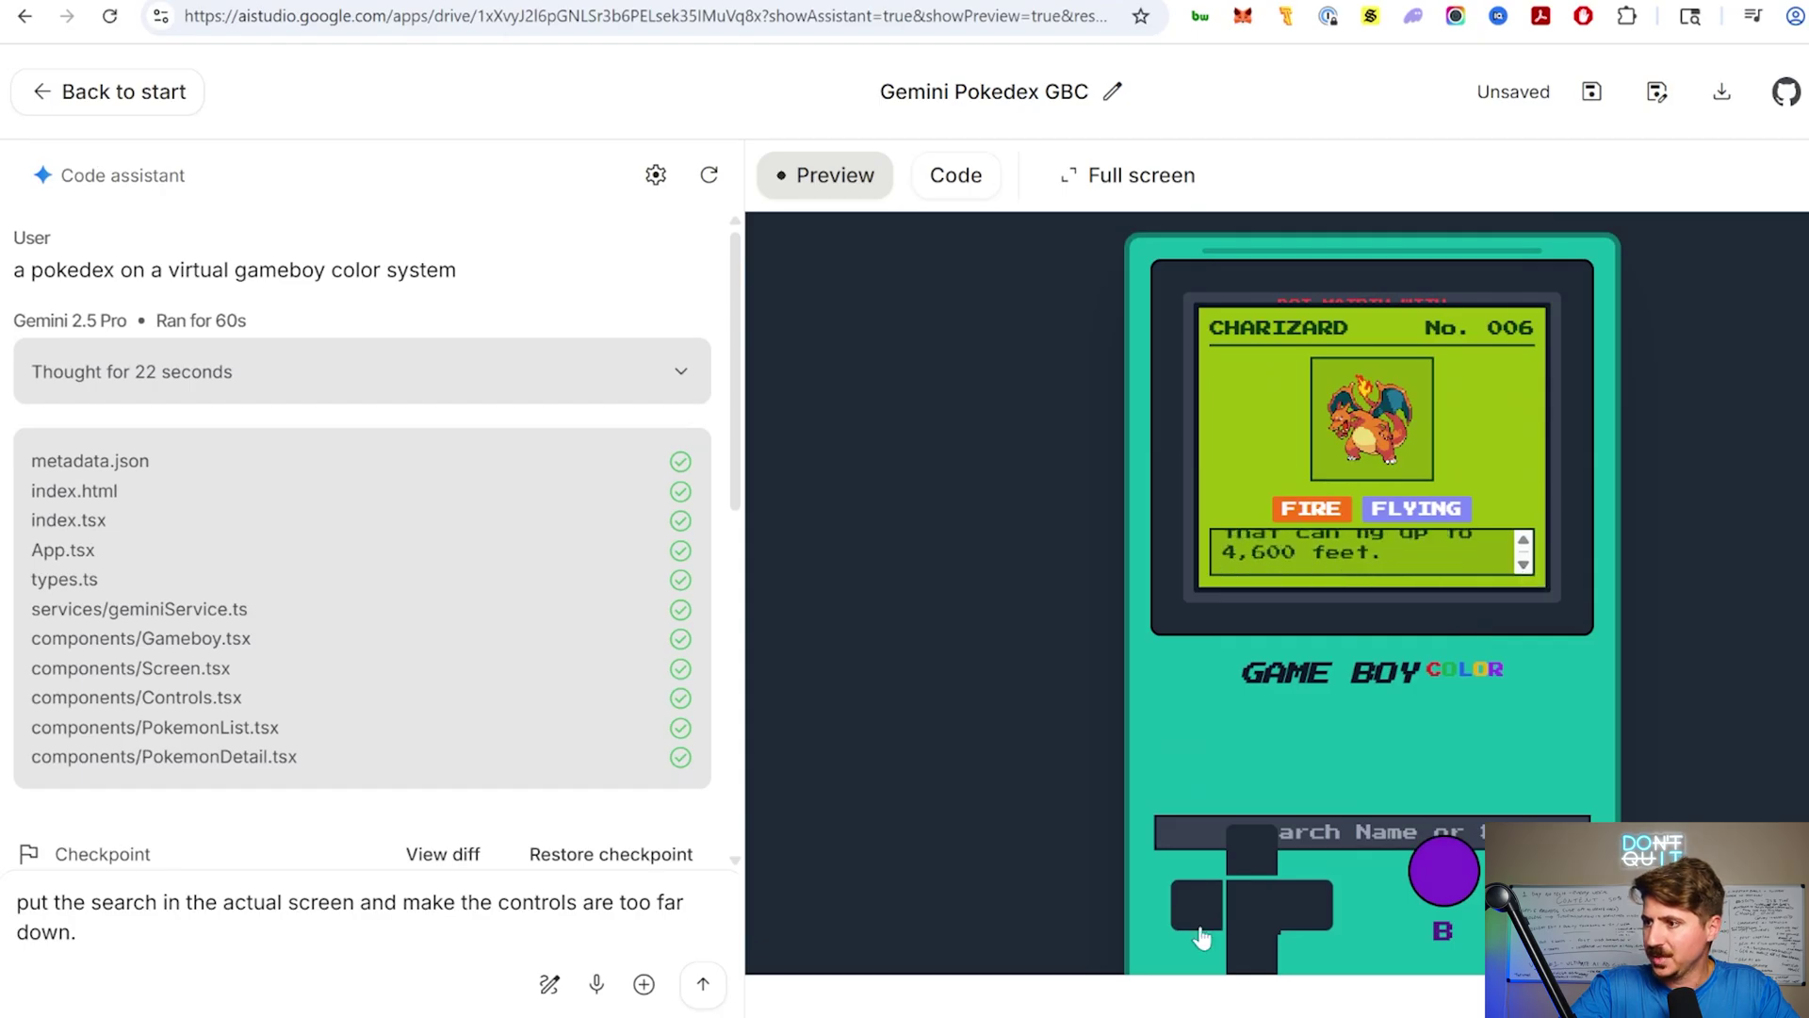
left_click(1442, 876)
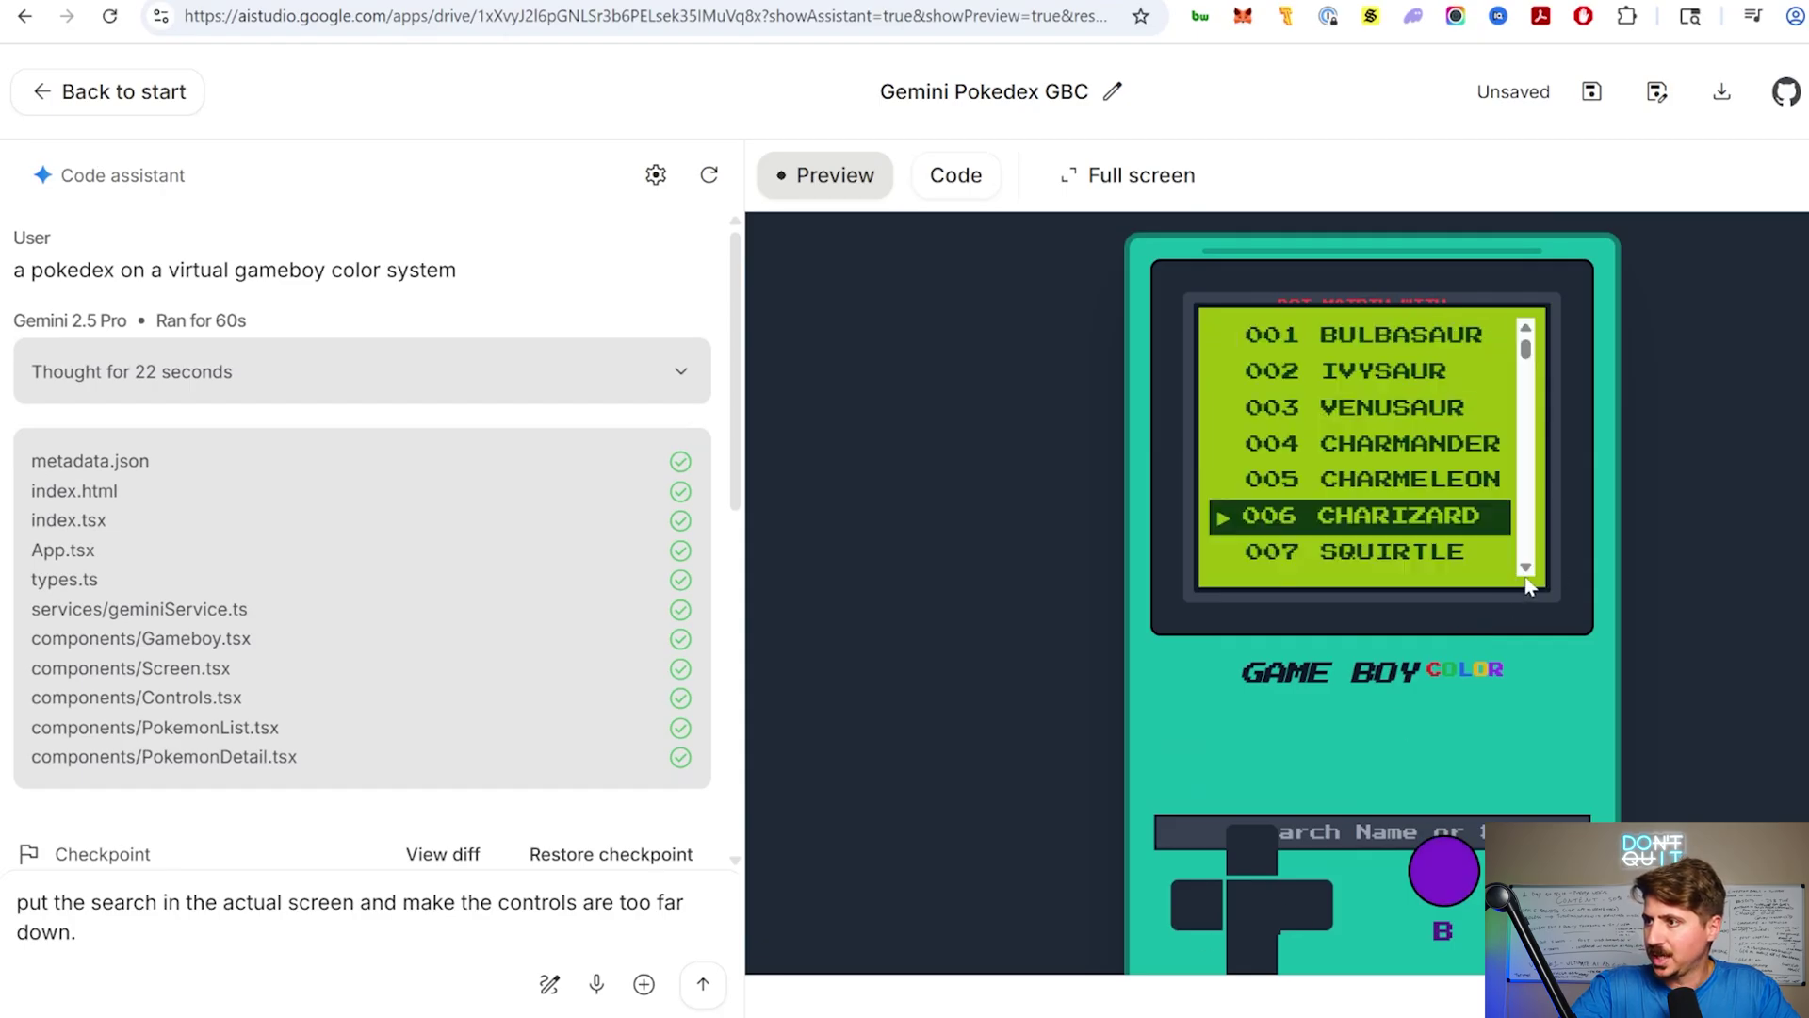
scroll(1527, 577, "down", 3)
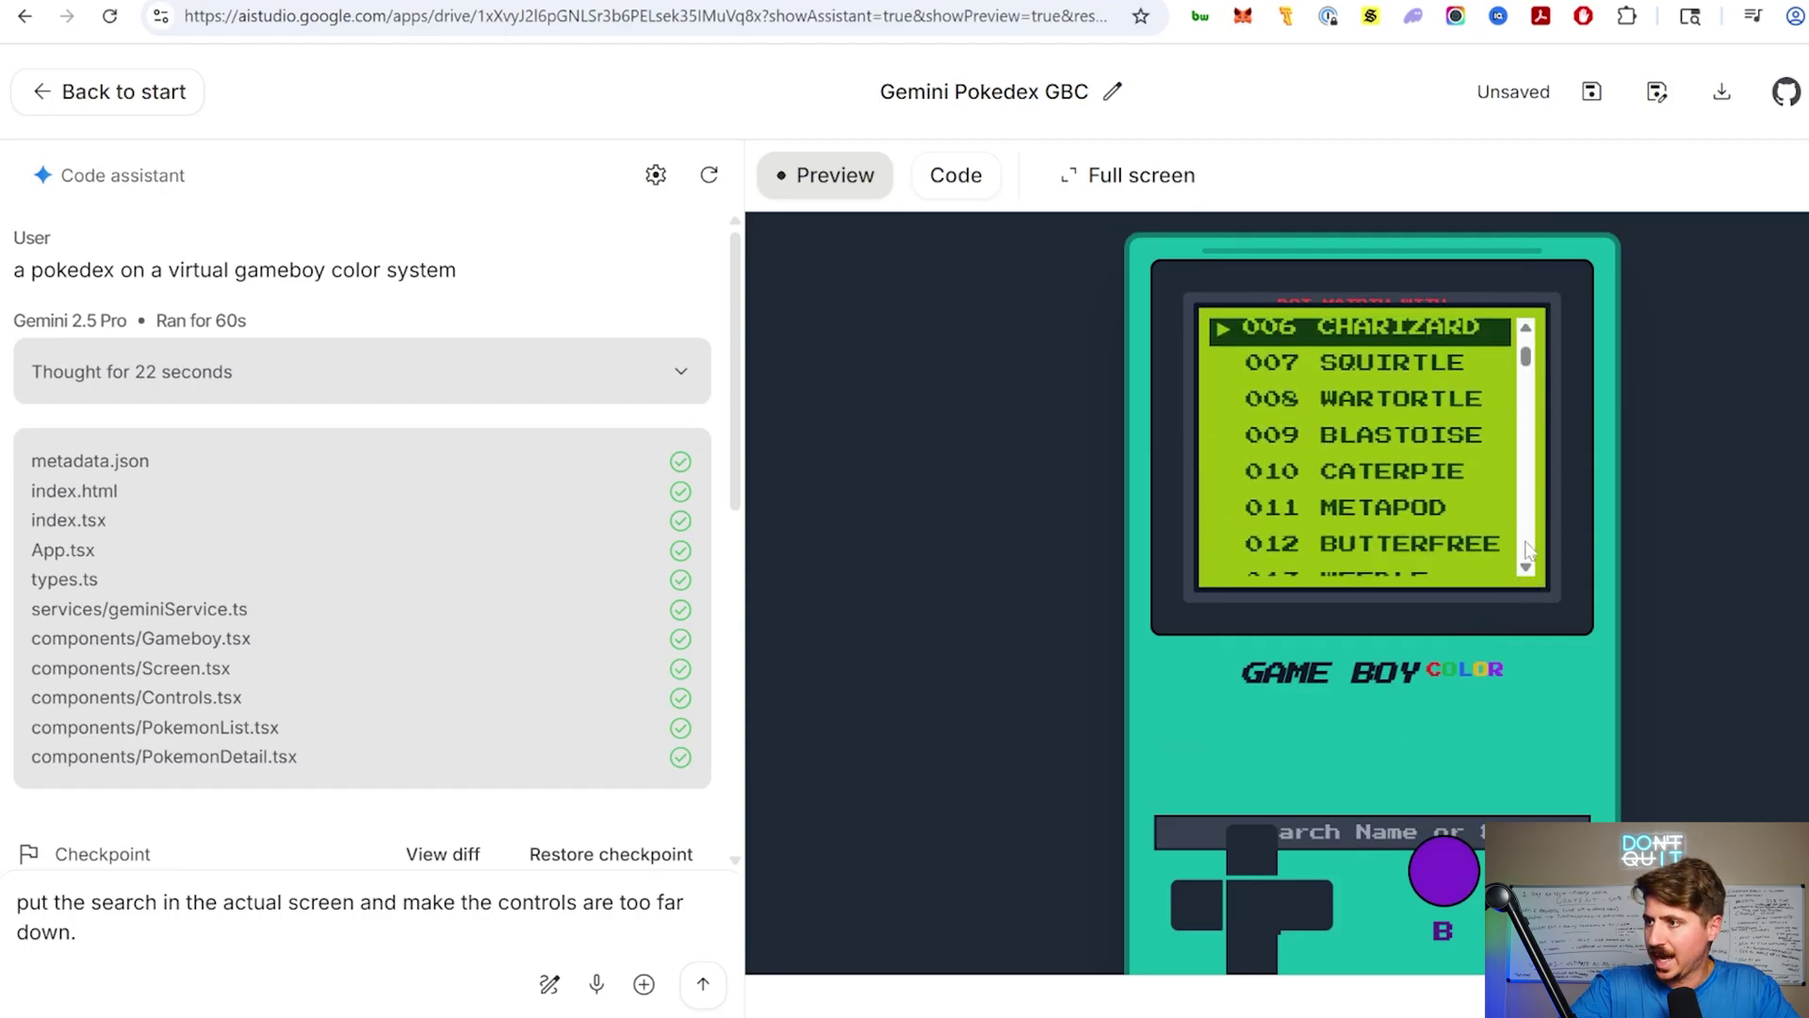
- View the 010 Caterpie Pokédex entry and return to the list
left_click(1277, 965)
left_click(1276, 964)
left_click(1276, 965)
key("Return")
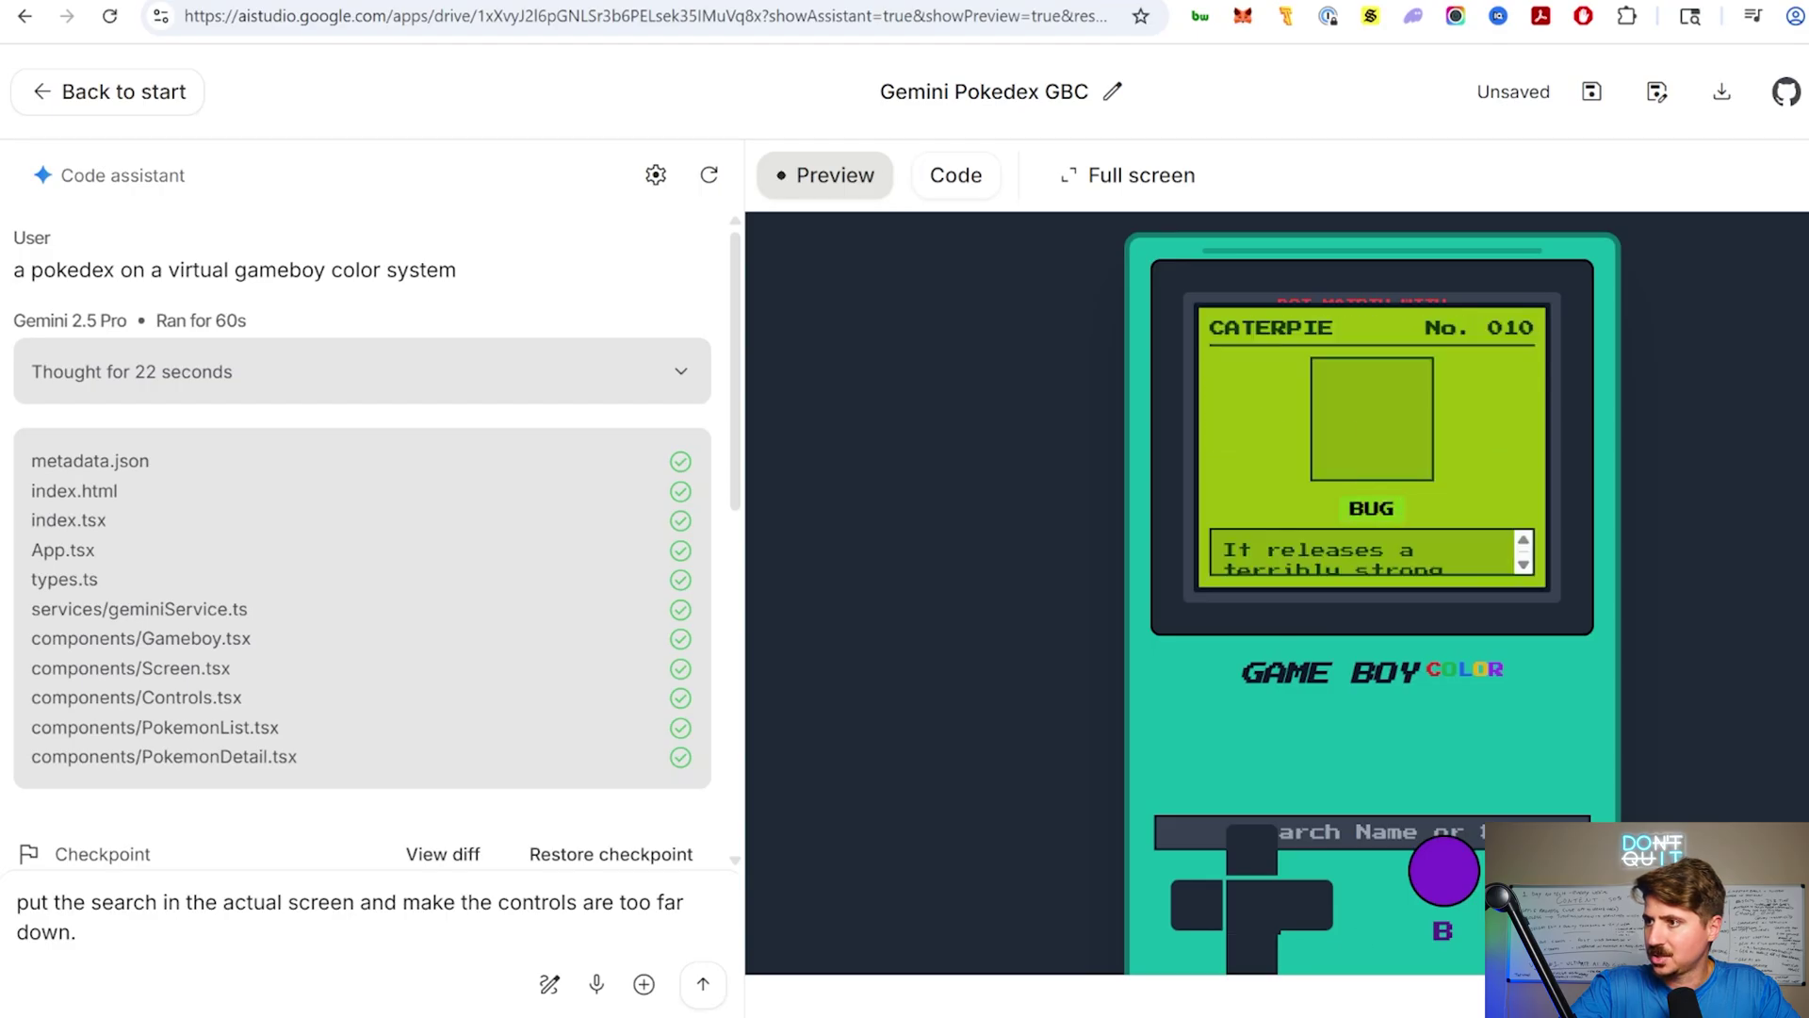
left_click(1433, 872)
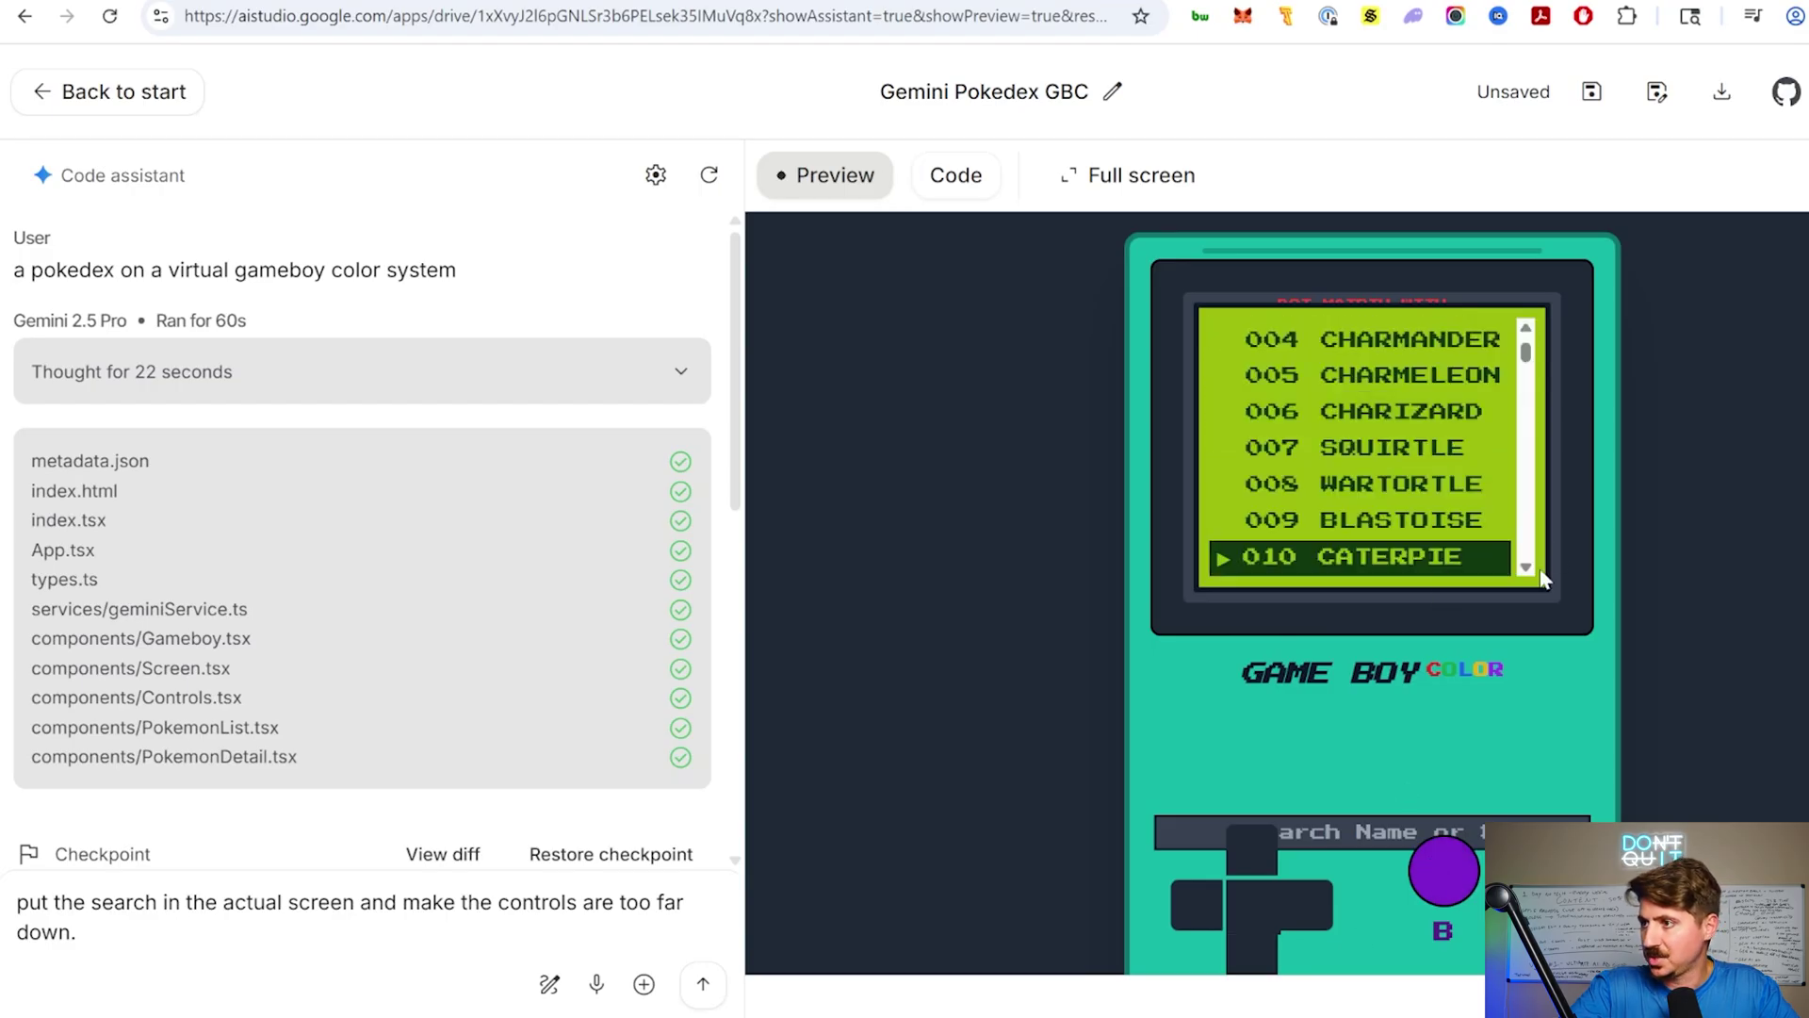
scroll(1541, 580, "down", 3)
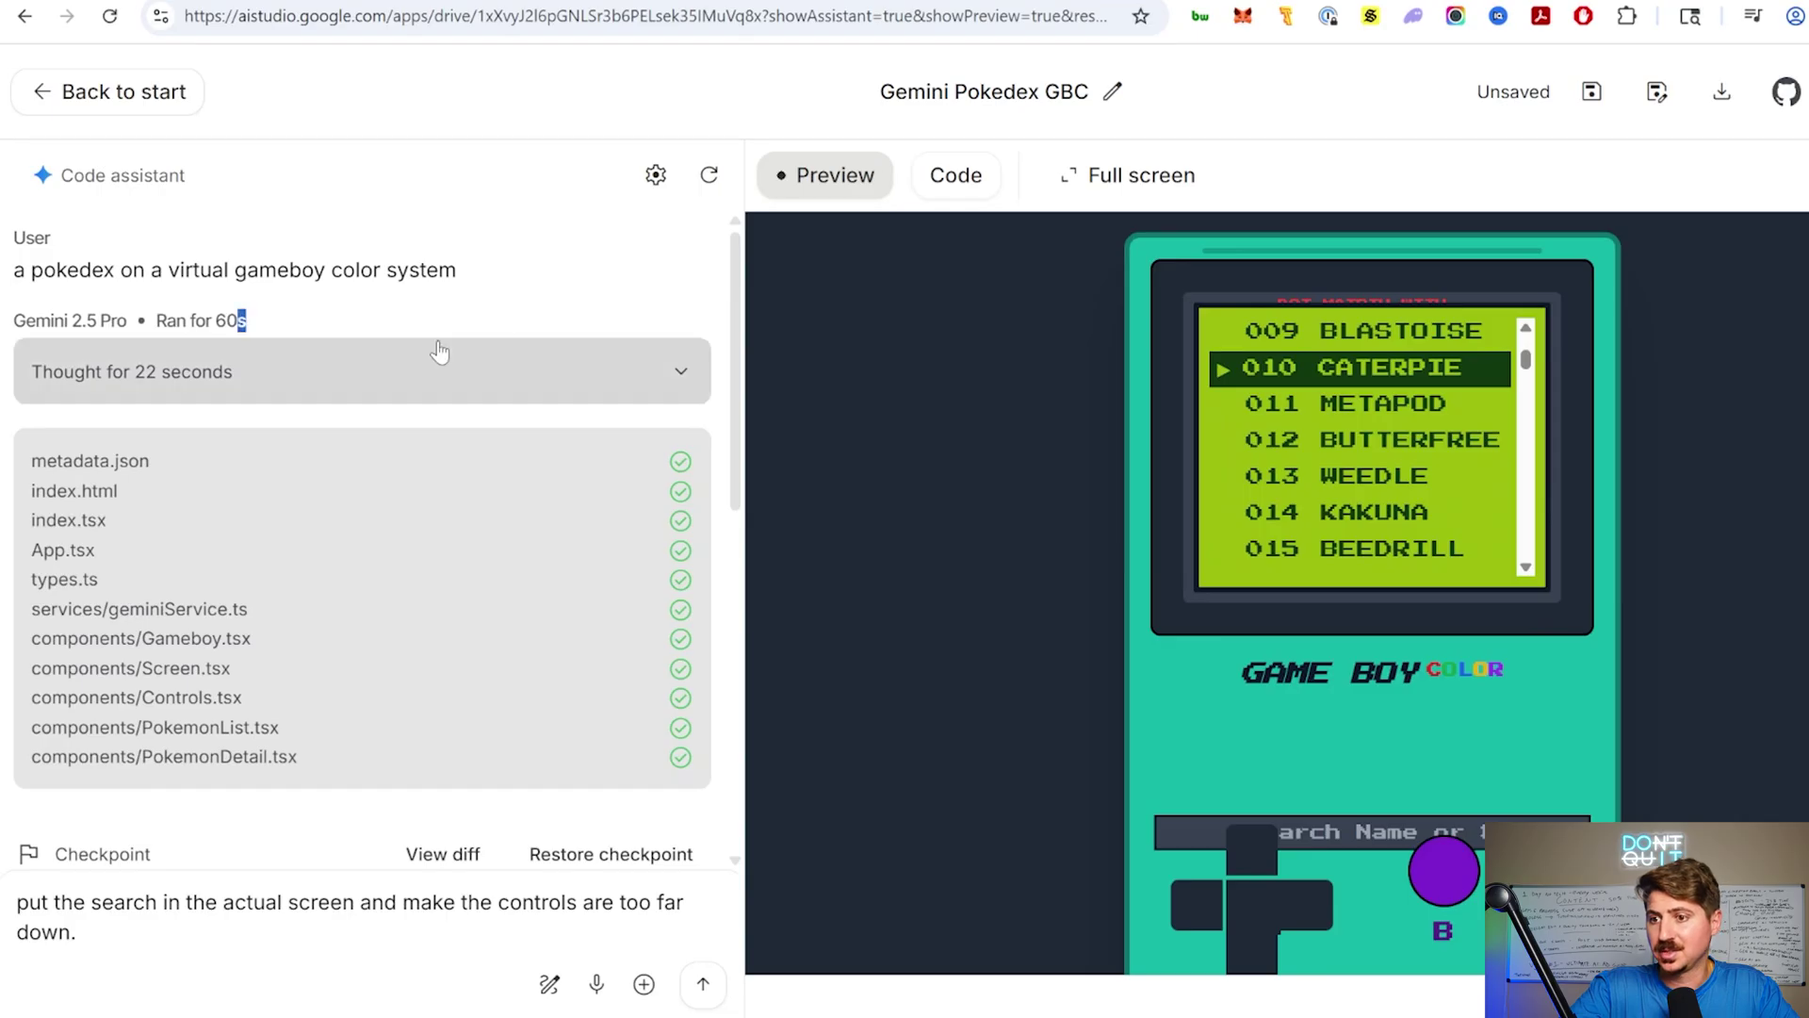
left_click(495, 325)
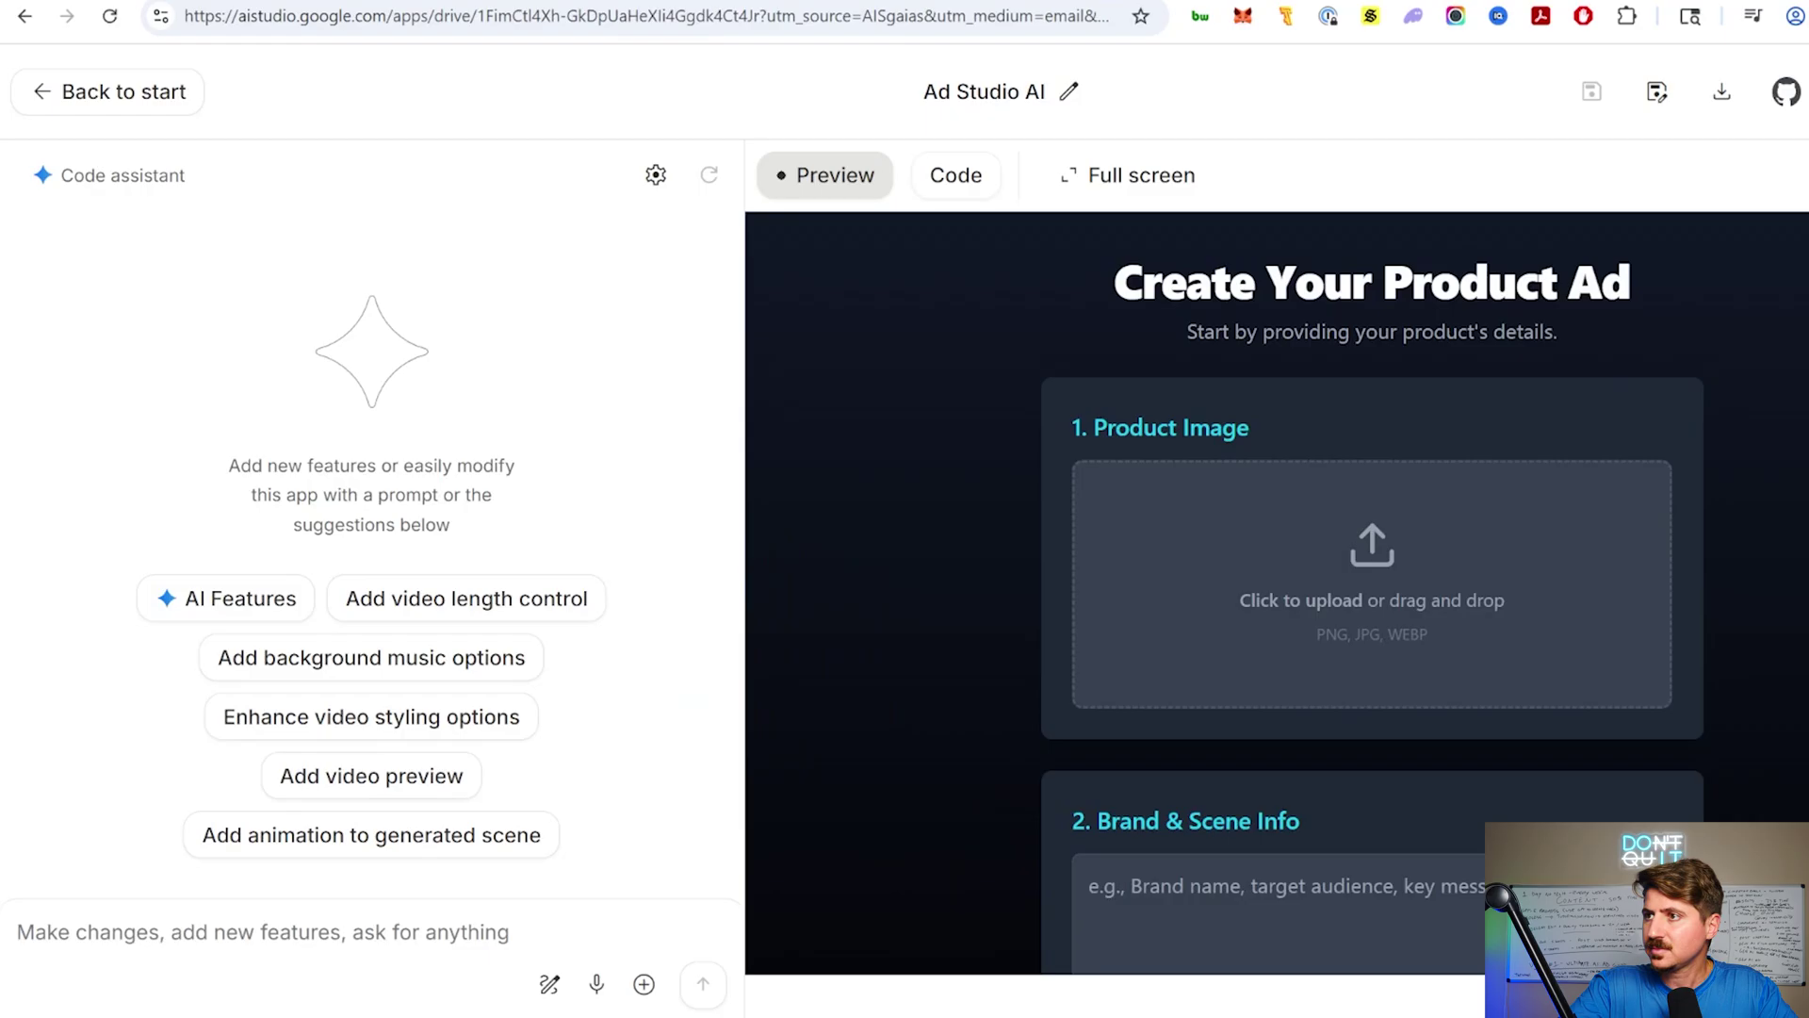
left_click_drag(1480, 331, 1481, 349)
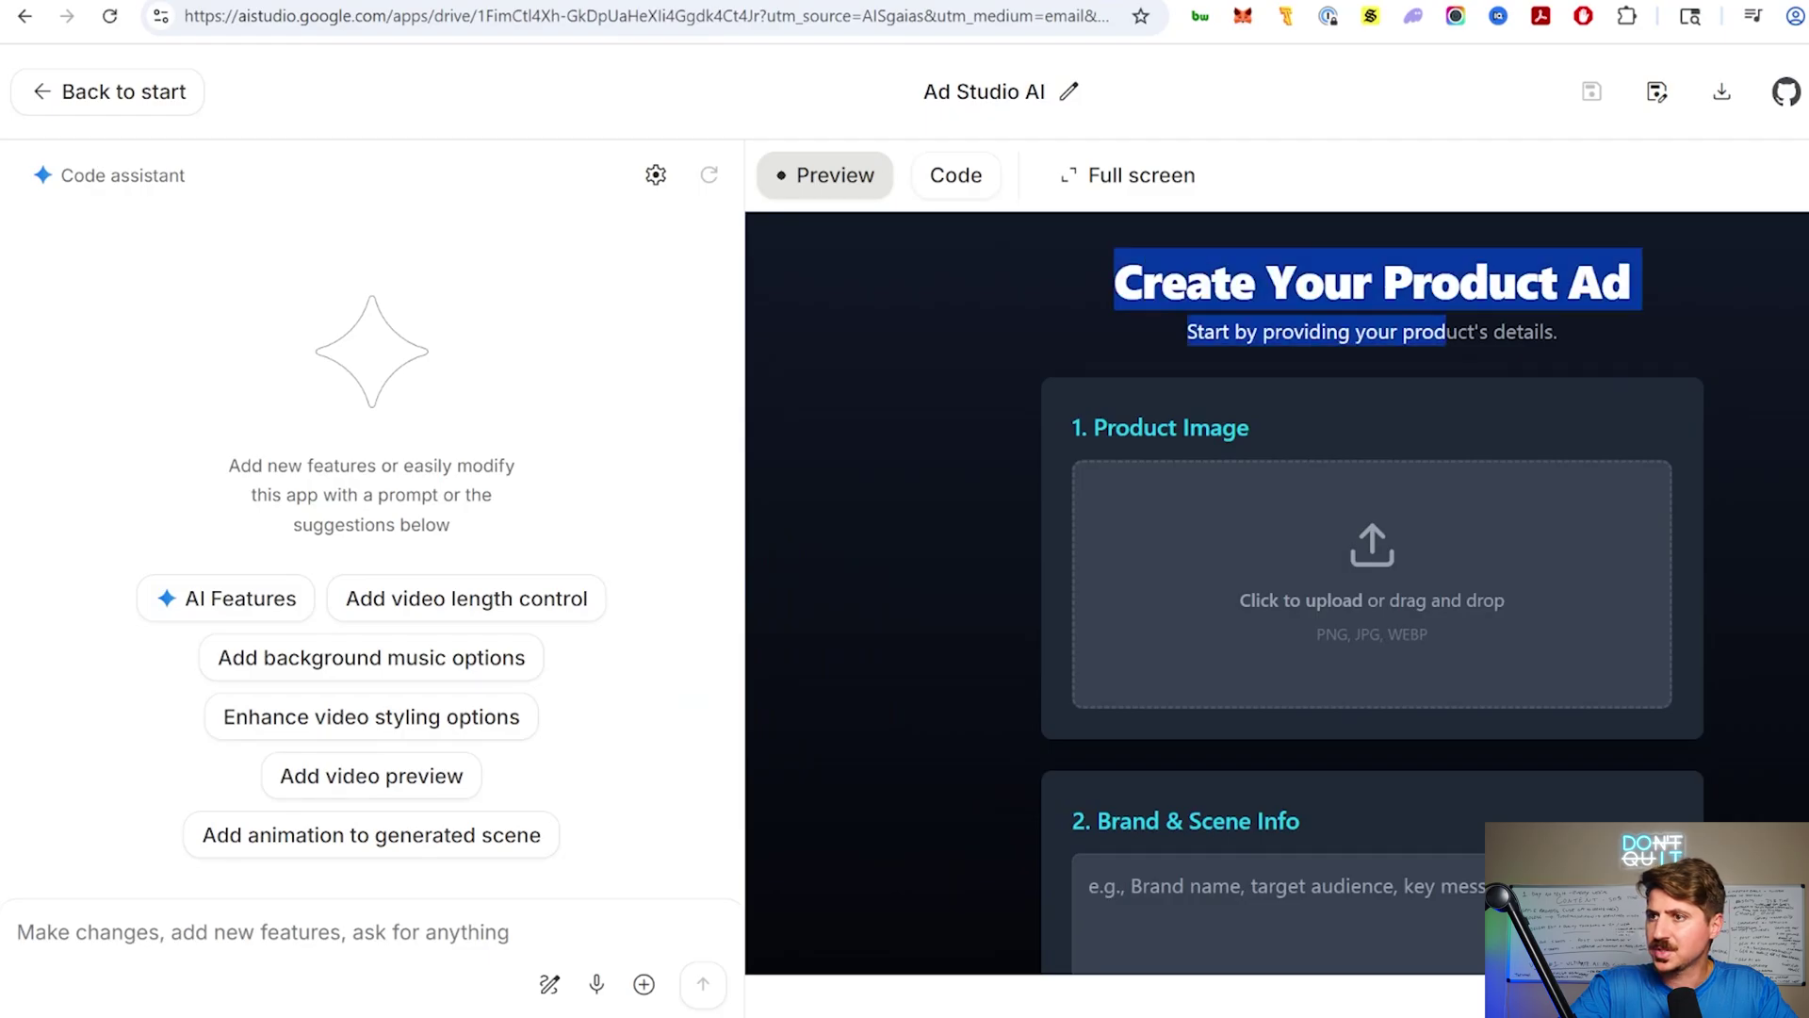
scroll(1334, 376, "down", 2)
scroll(1199, 348, "up", 2)
- Open the Product Image upload picker on the Create Your Product Ad form
left_click(1199, 350)
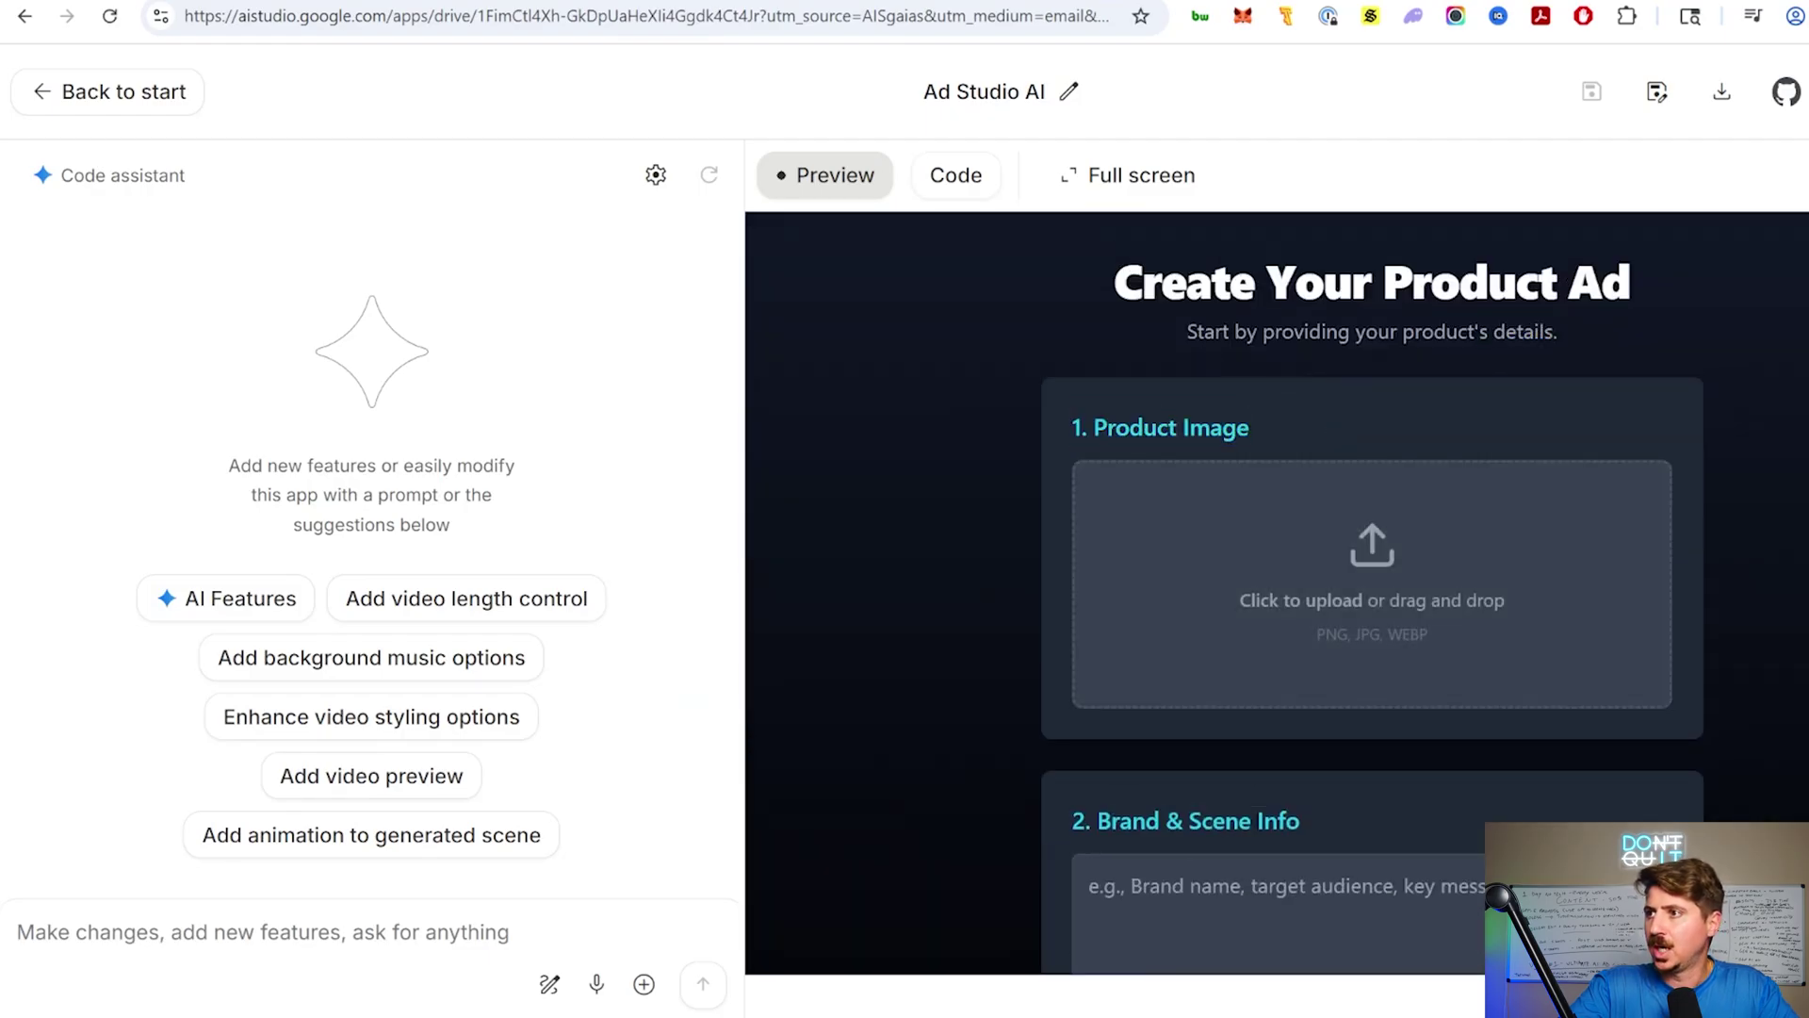
scroll(1143, 316, "down", 2)
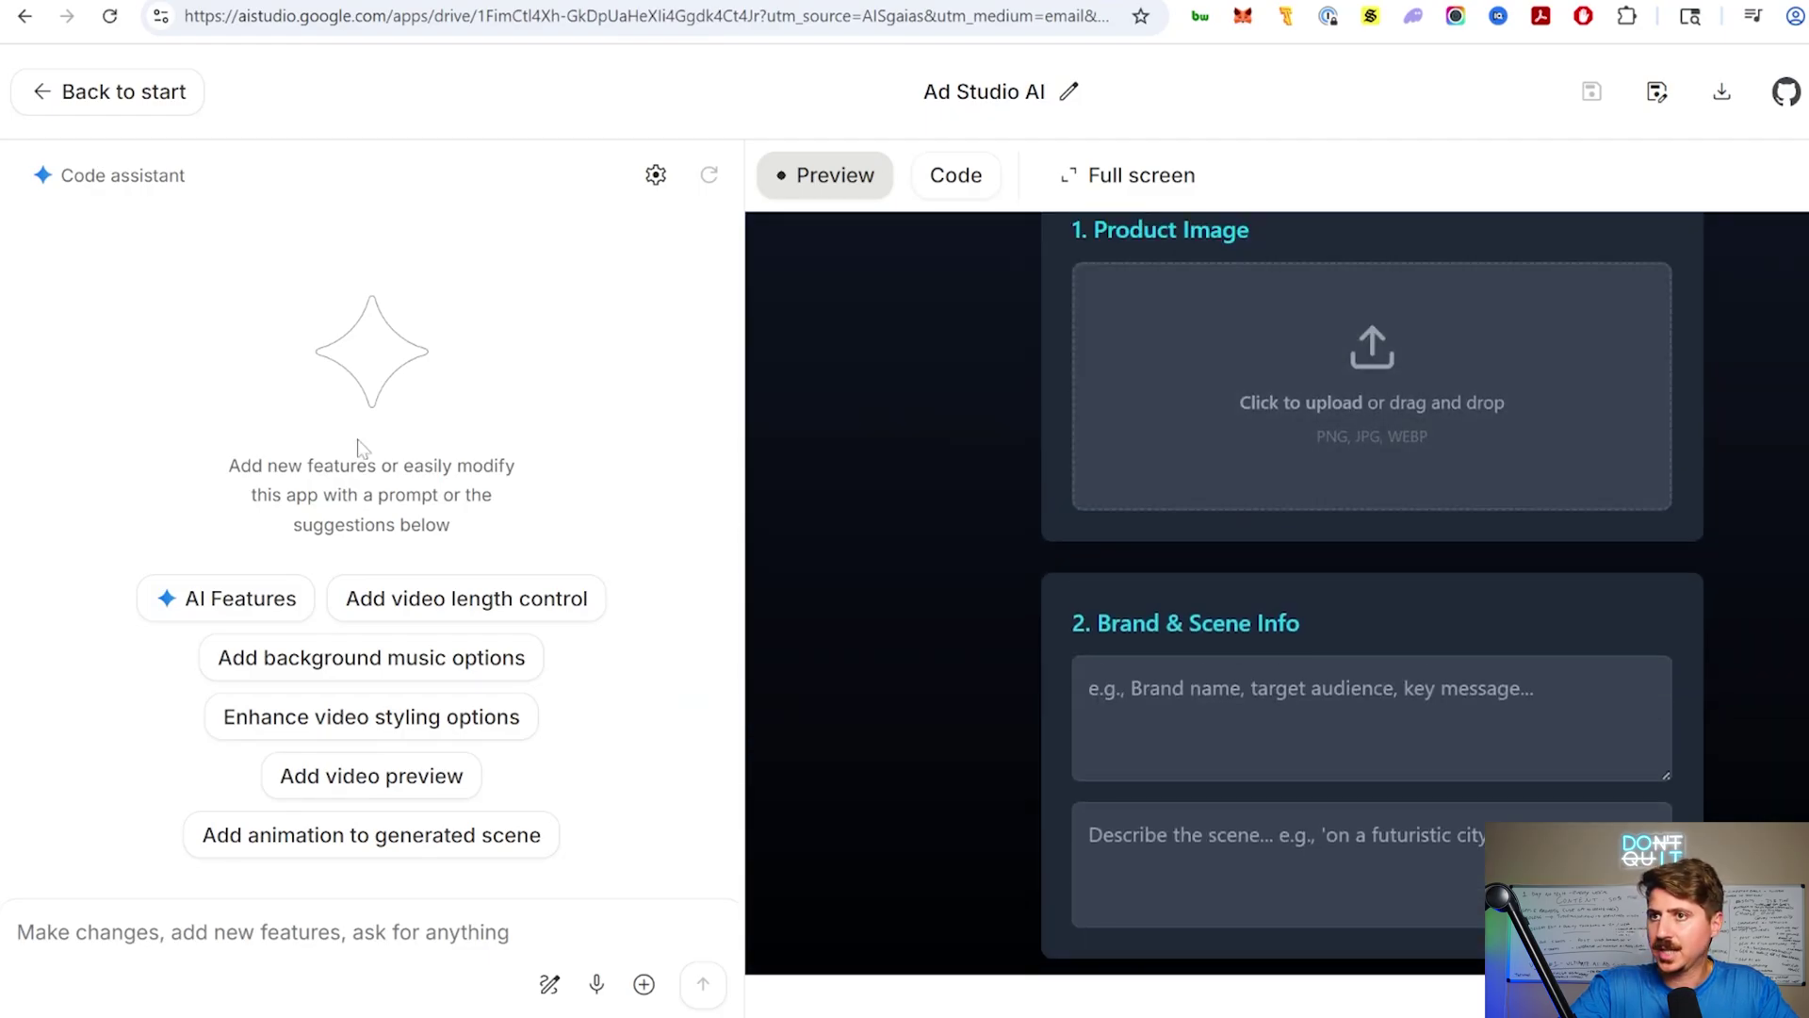
scroll(1186, 370, "up", 1)
scroll(1185, 370, "up", 1)
scroll(1198, 525, "down", 1)
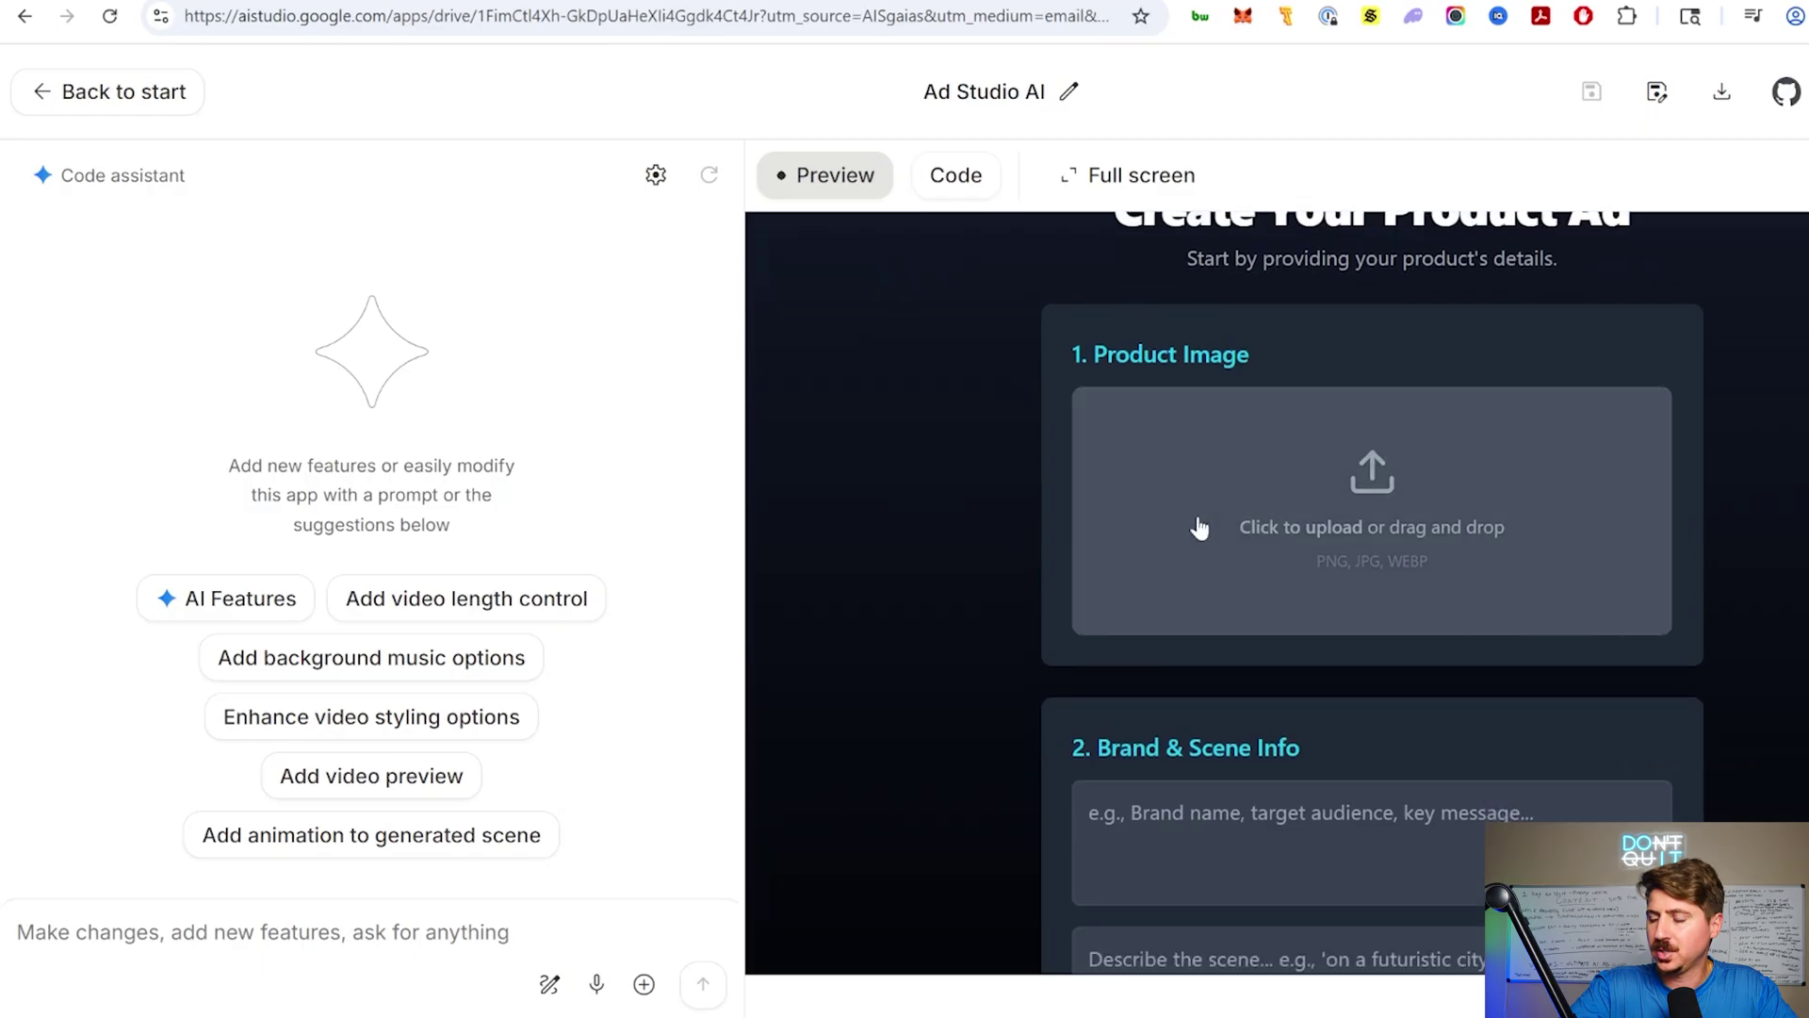
scroll(1441, 646, "down", 2)
scroll(1288, 562, "up", 1)
scroll(1287, 561, "down", 1)
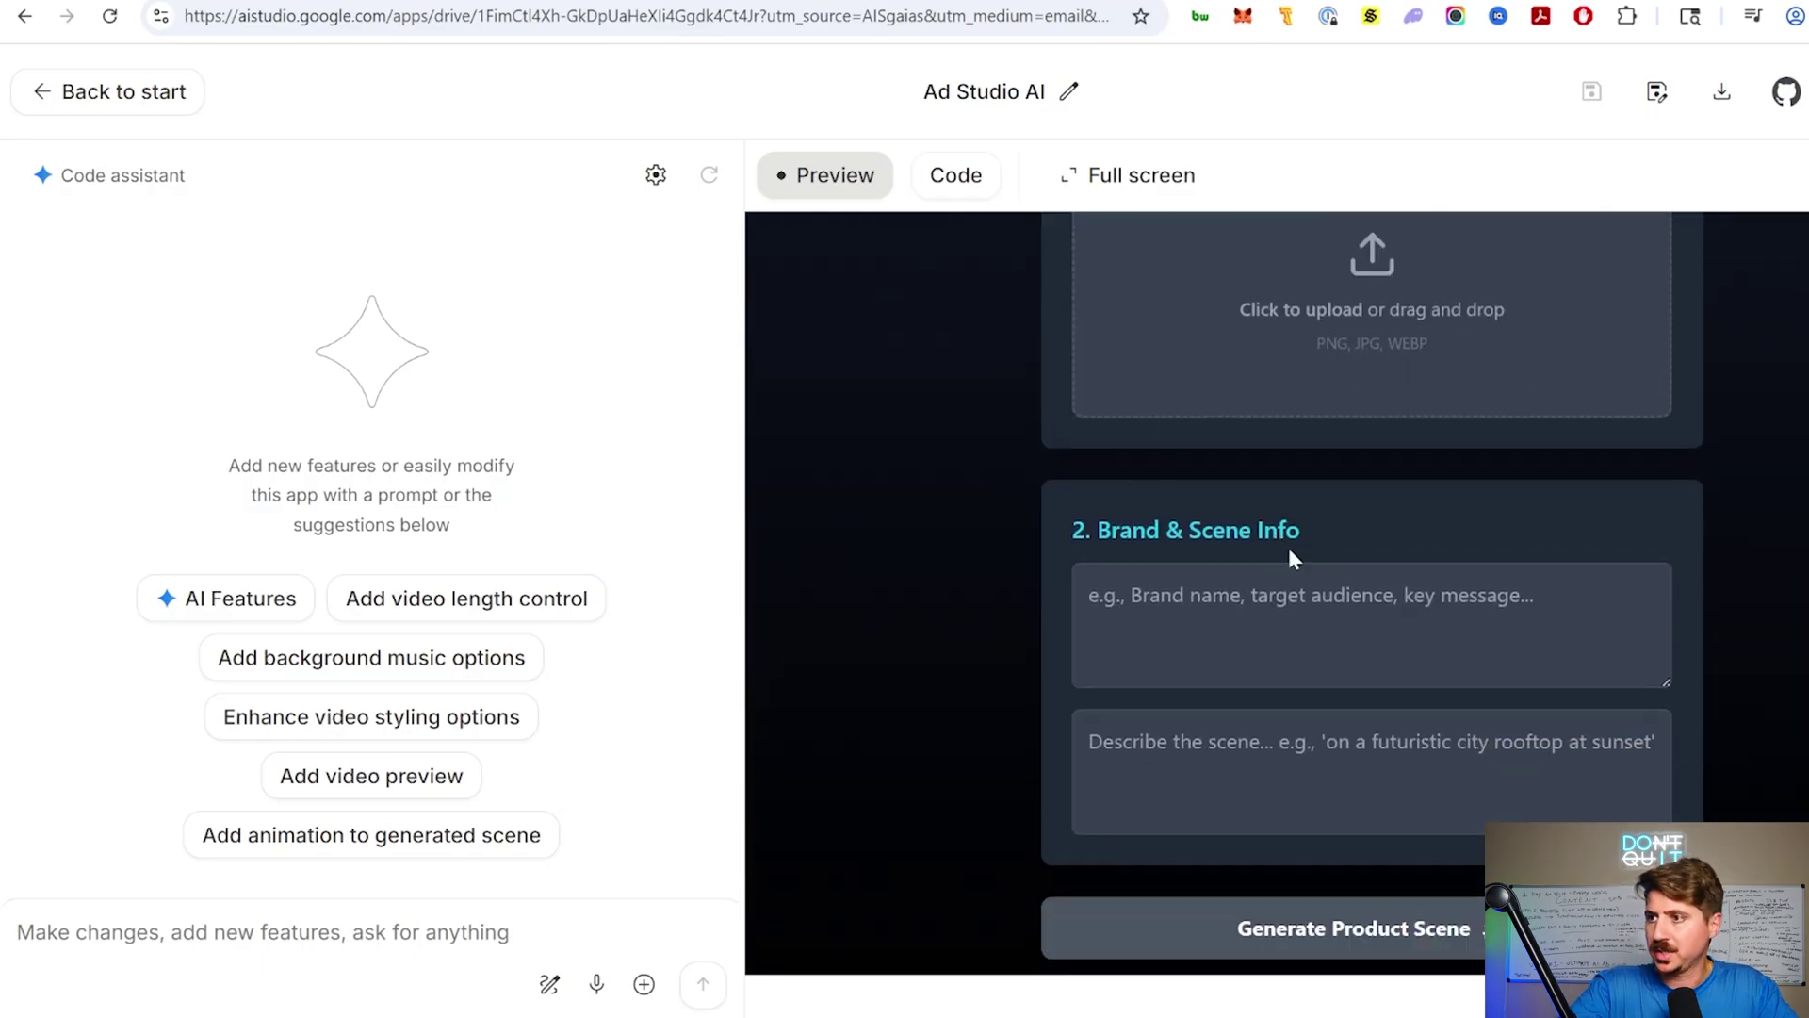
scroll(1341, 401, "up", 2)
left_click(1263, 425)
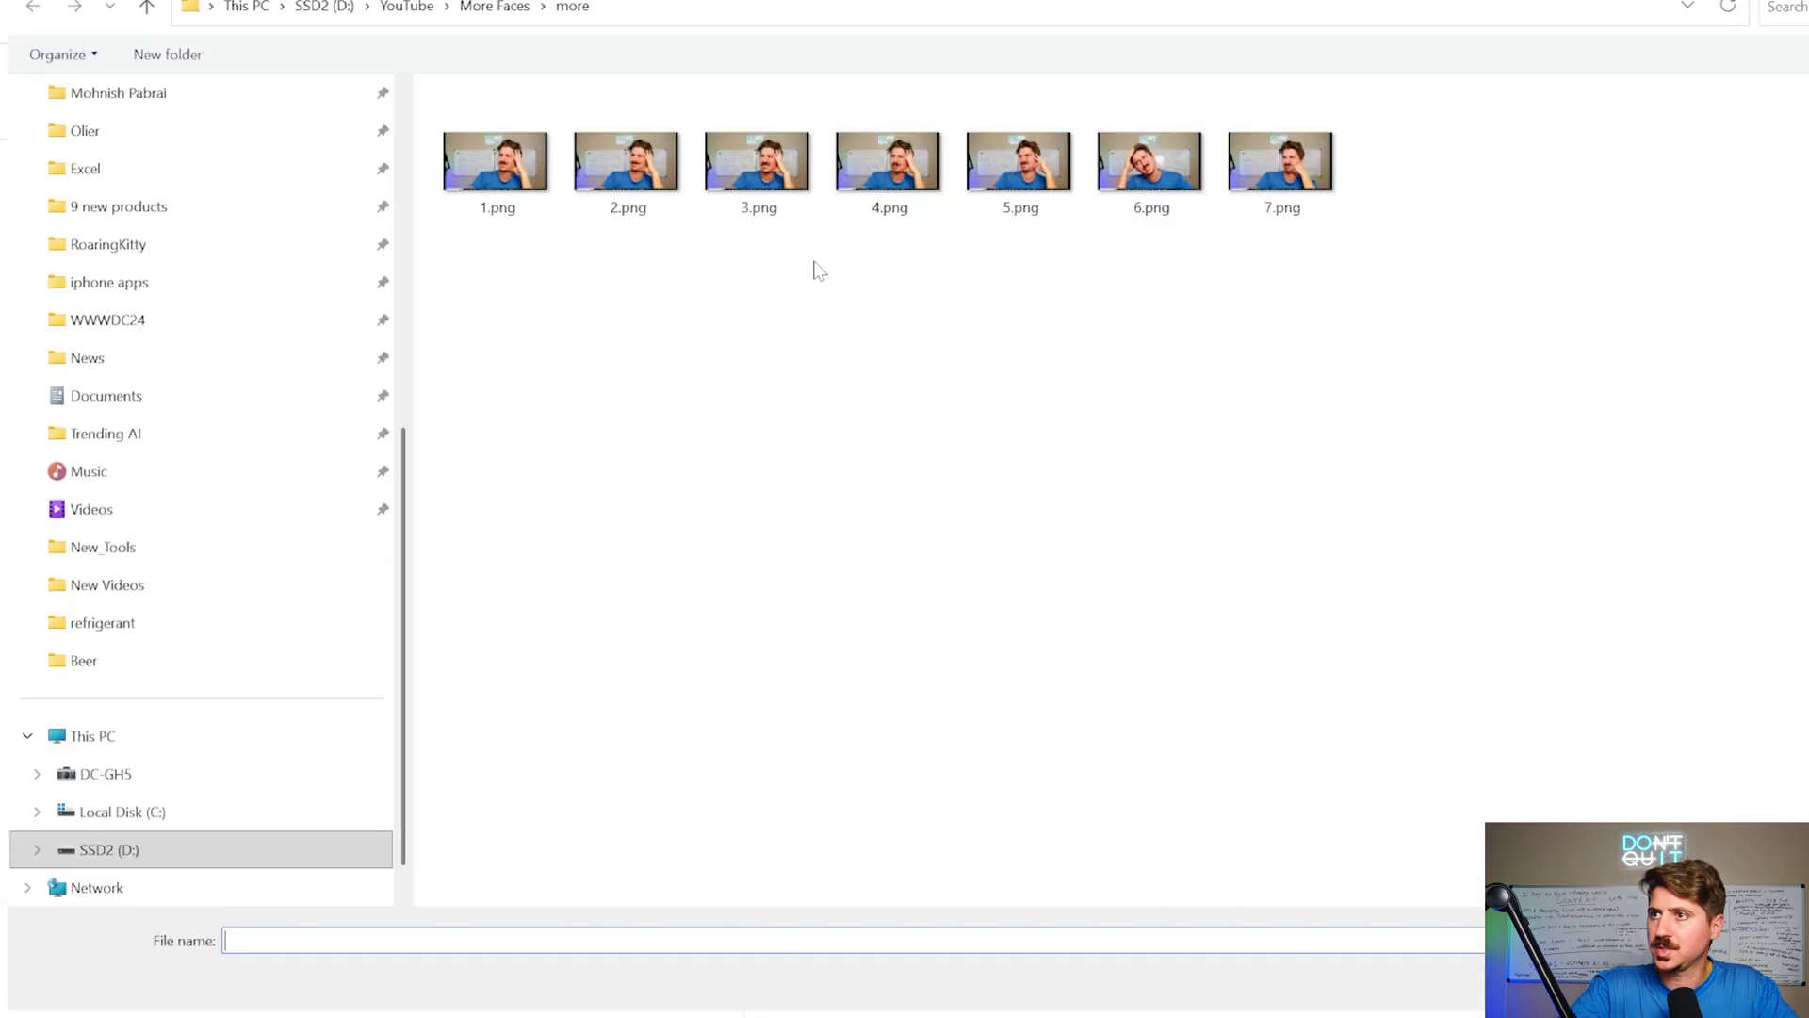
- Browse from SSD2 (D:) to ai_video_training's Beer folder and pick the bottle image
left_click(407, 7)
scroll(627, 687, "down", 2)
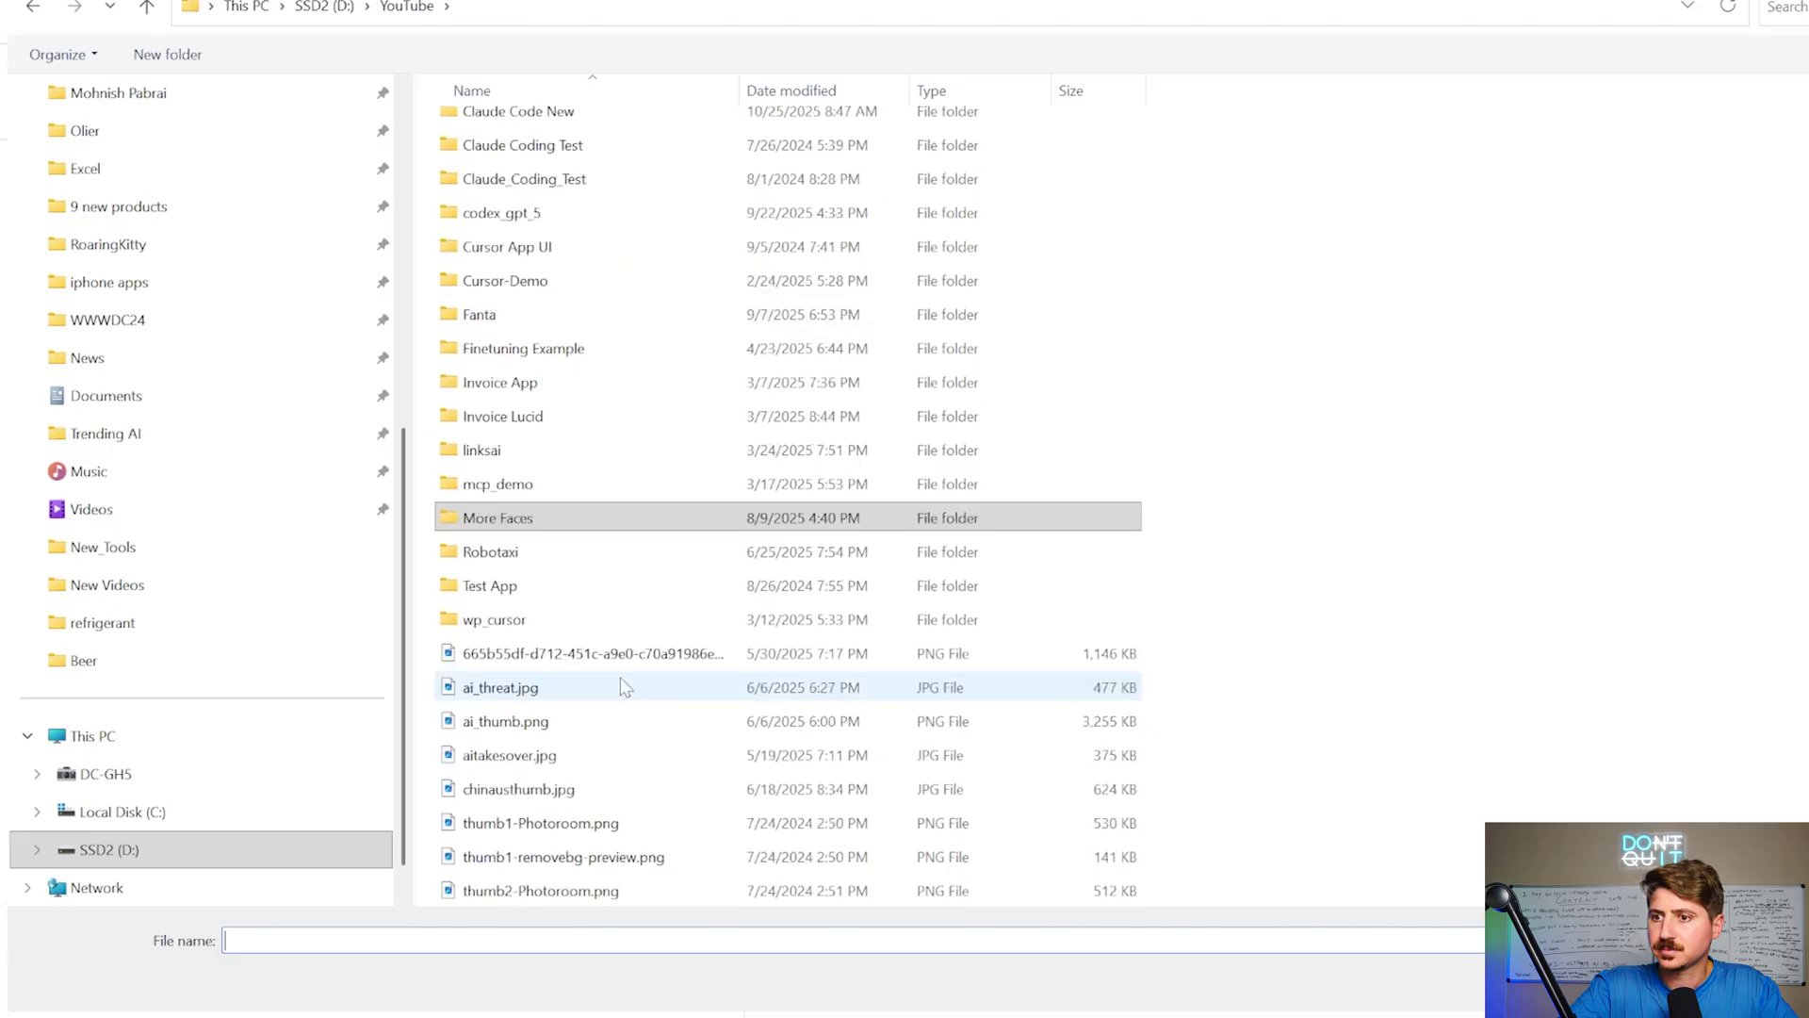
scroll(517, 354, "up", 2)
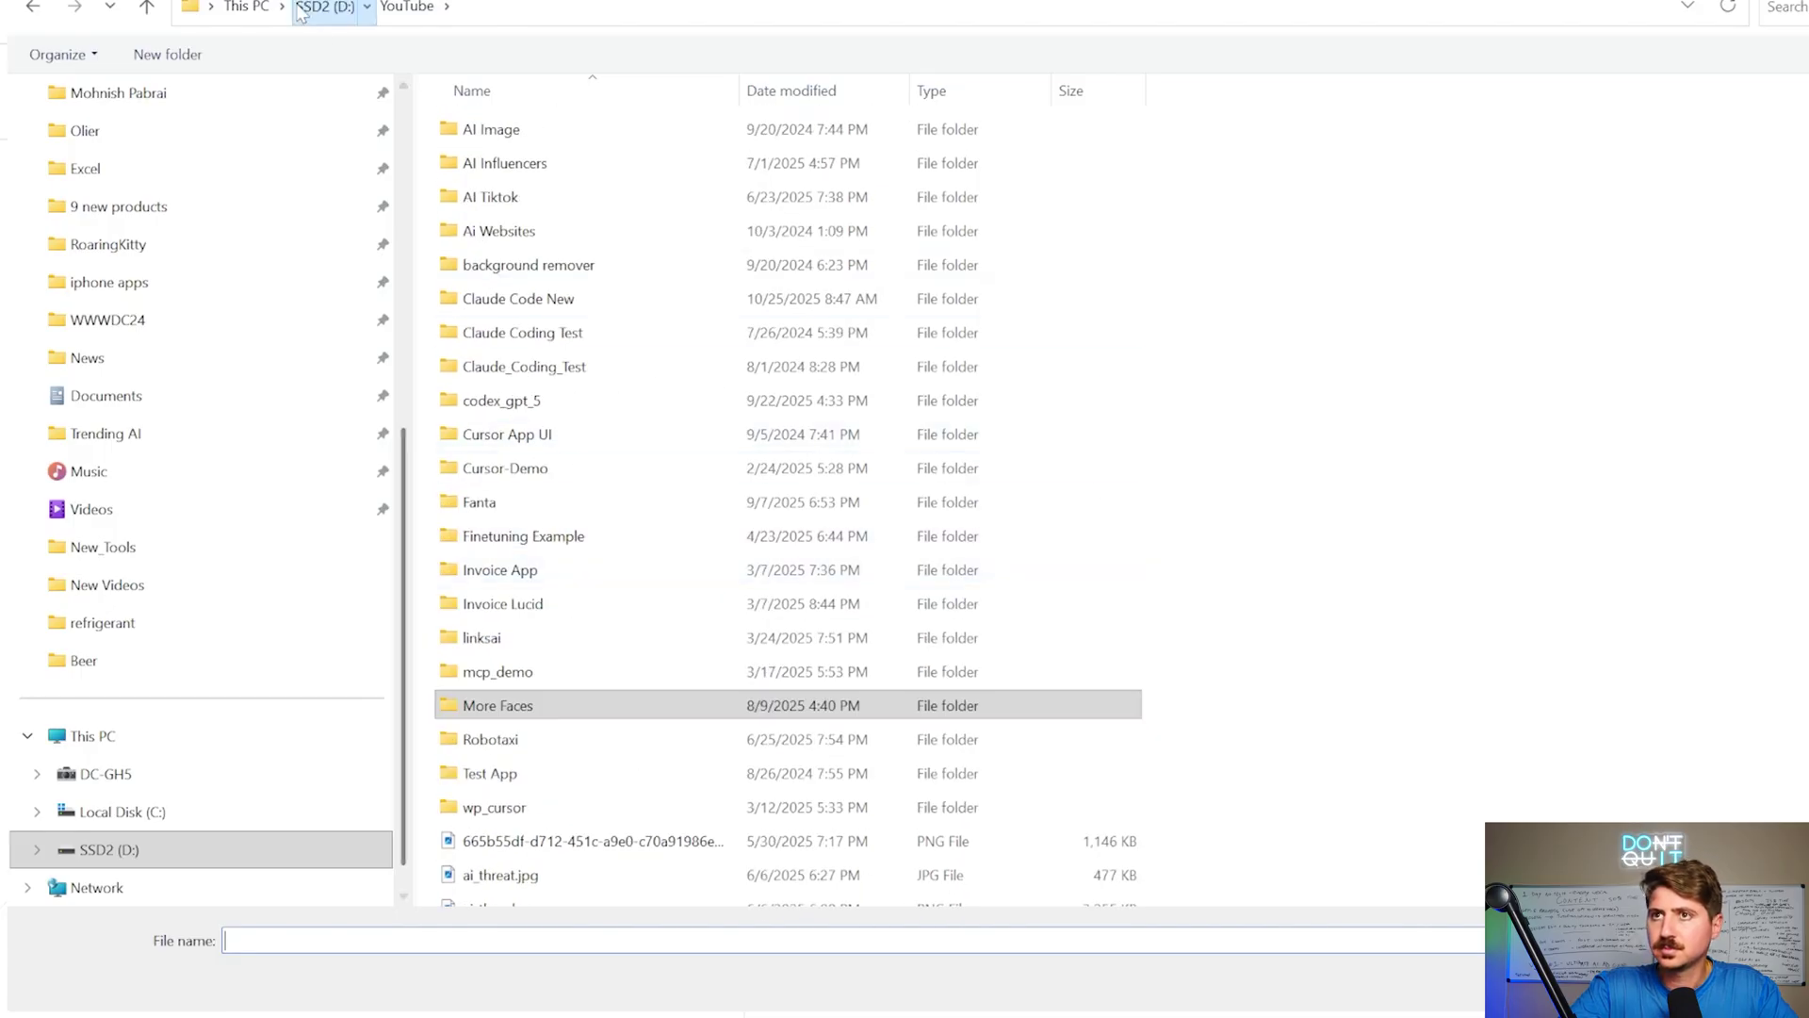
left_click(325, 7)
scroll(560, 283, "up", 2)
scroll(565, 240, "up", 3)
scroll(576, 227, "up", 10)
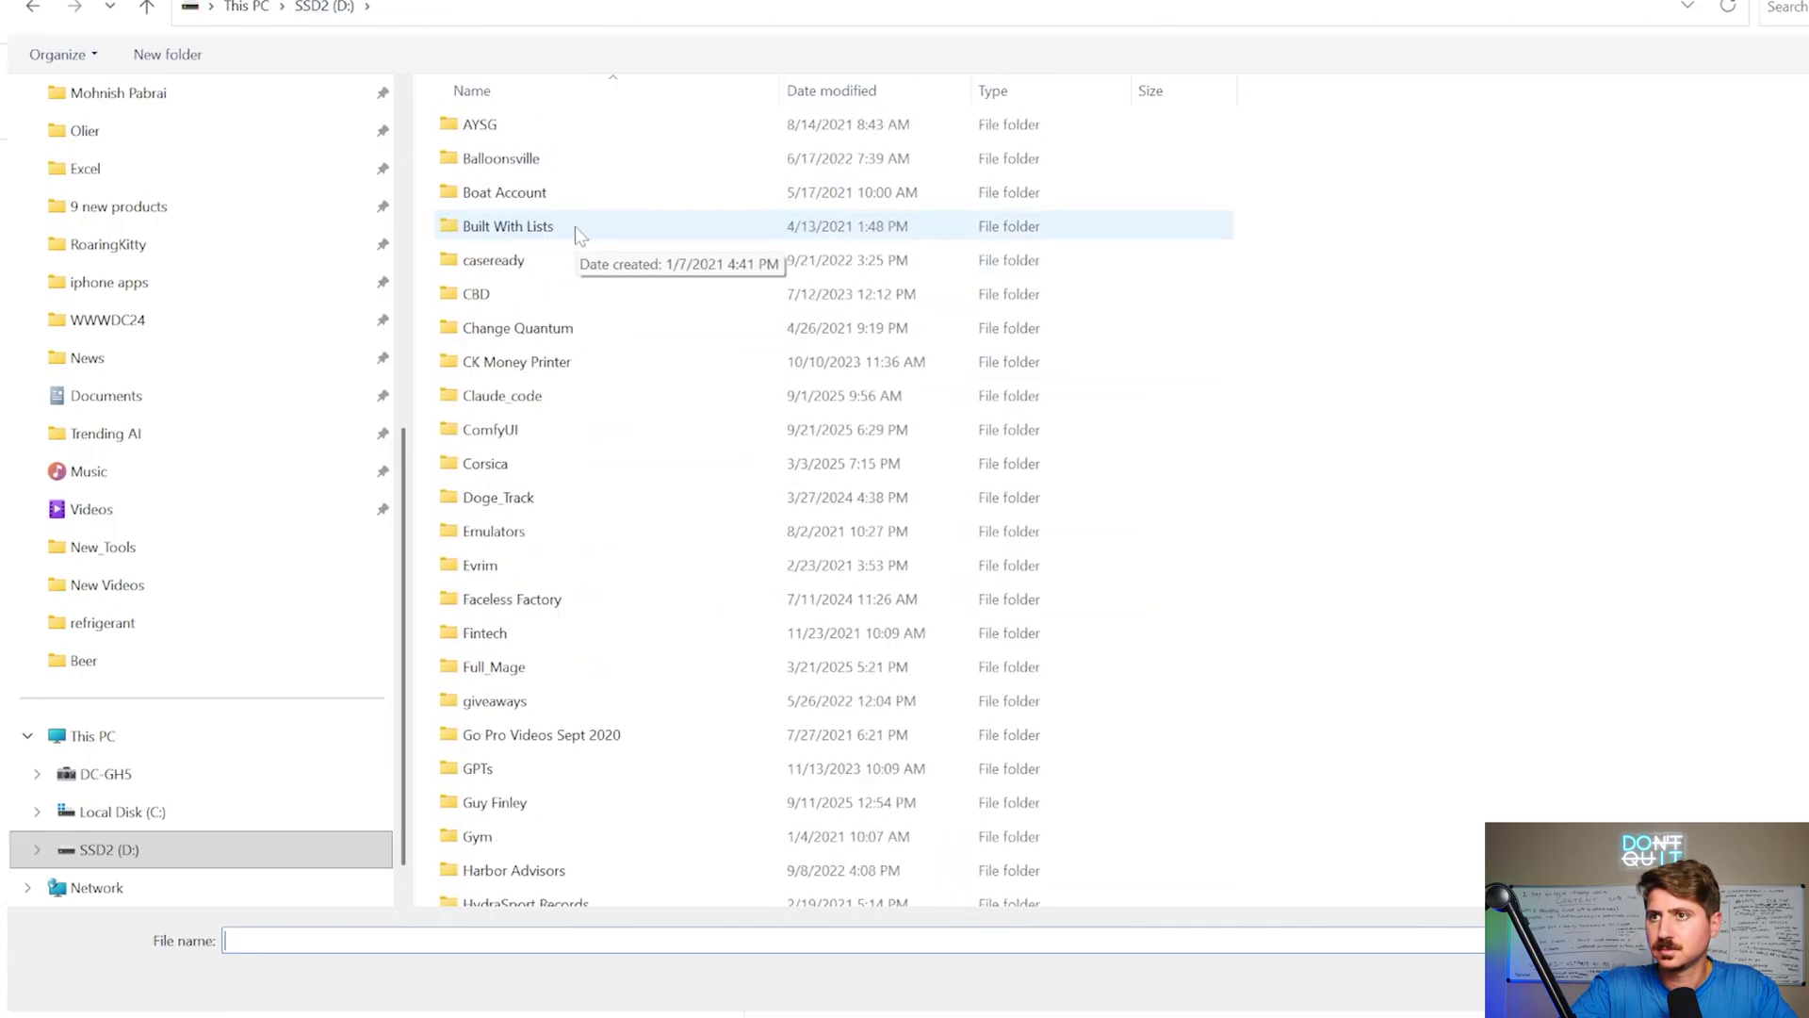
scroll(574, 227, "up", 4)
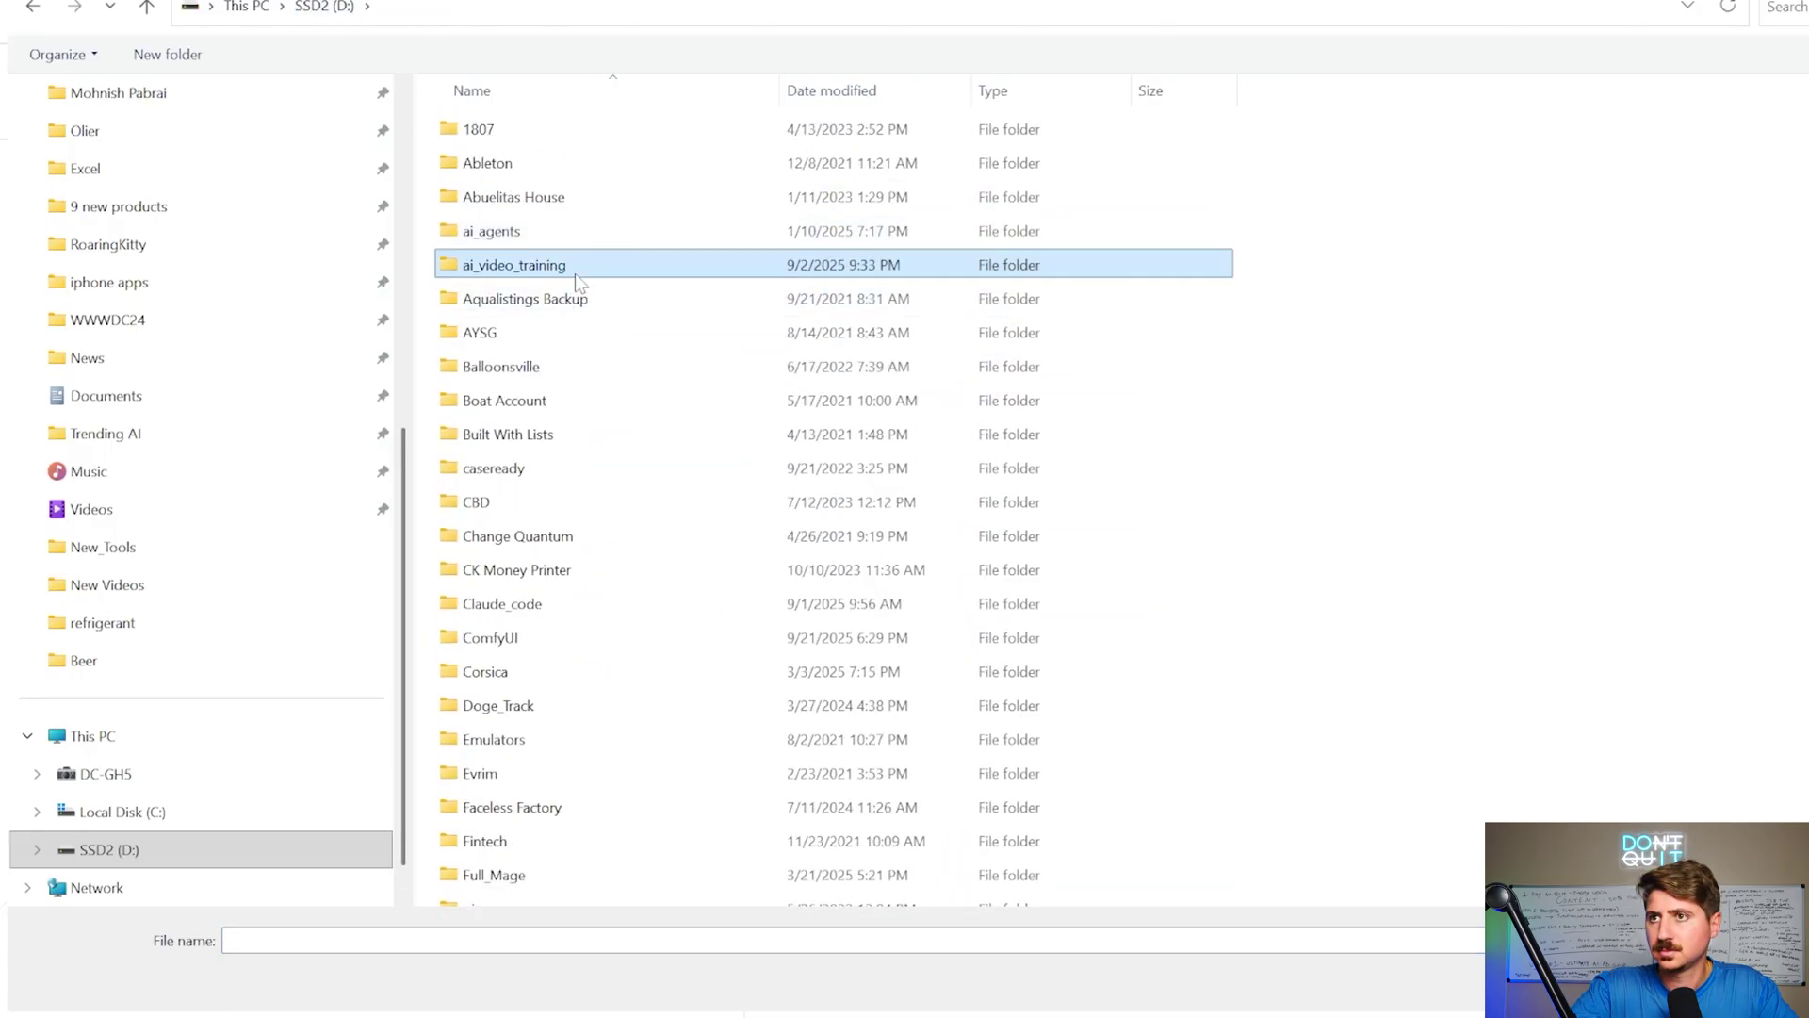
double_click(575, 273)
double_click(635, 173)
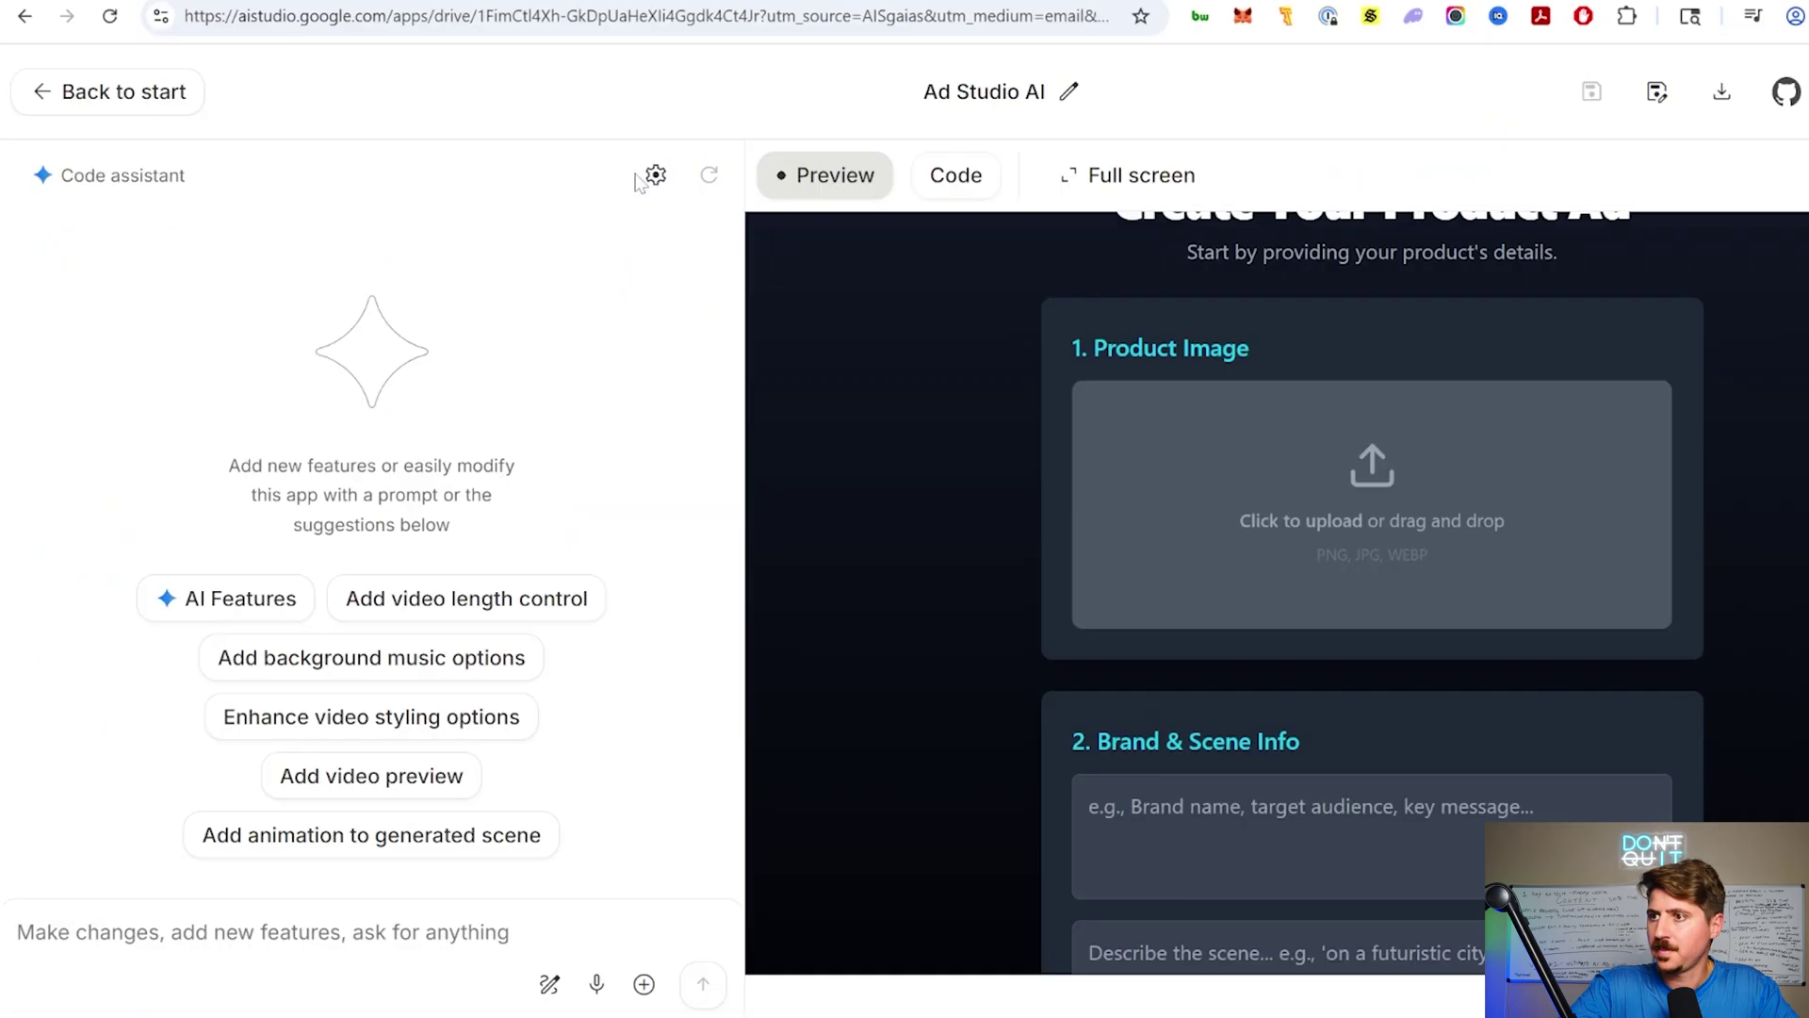
scroll(1301, 530, "down", 2)
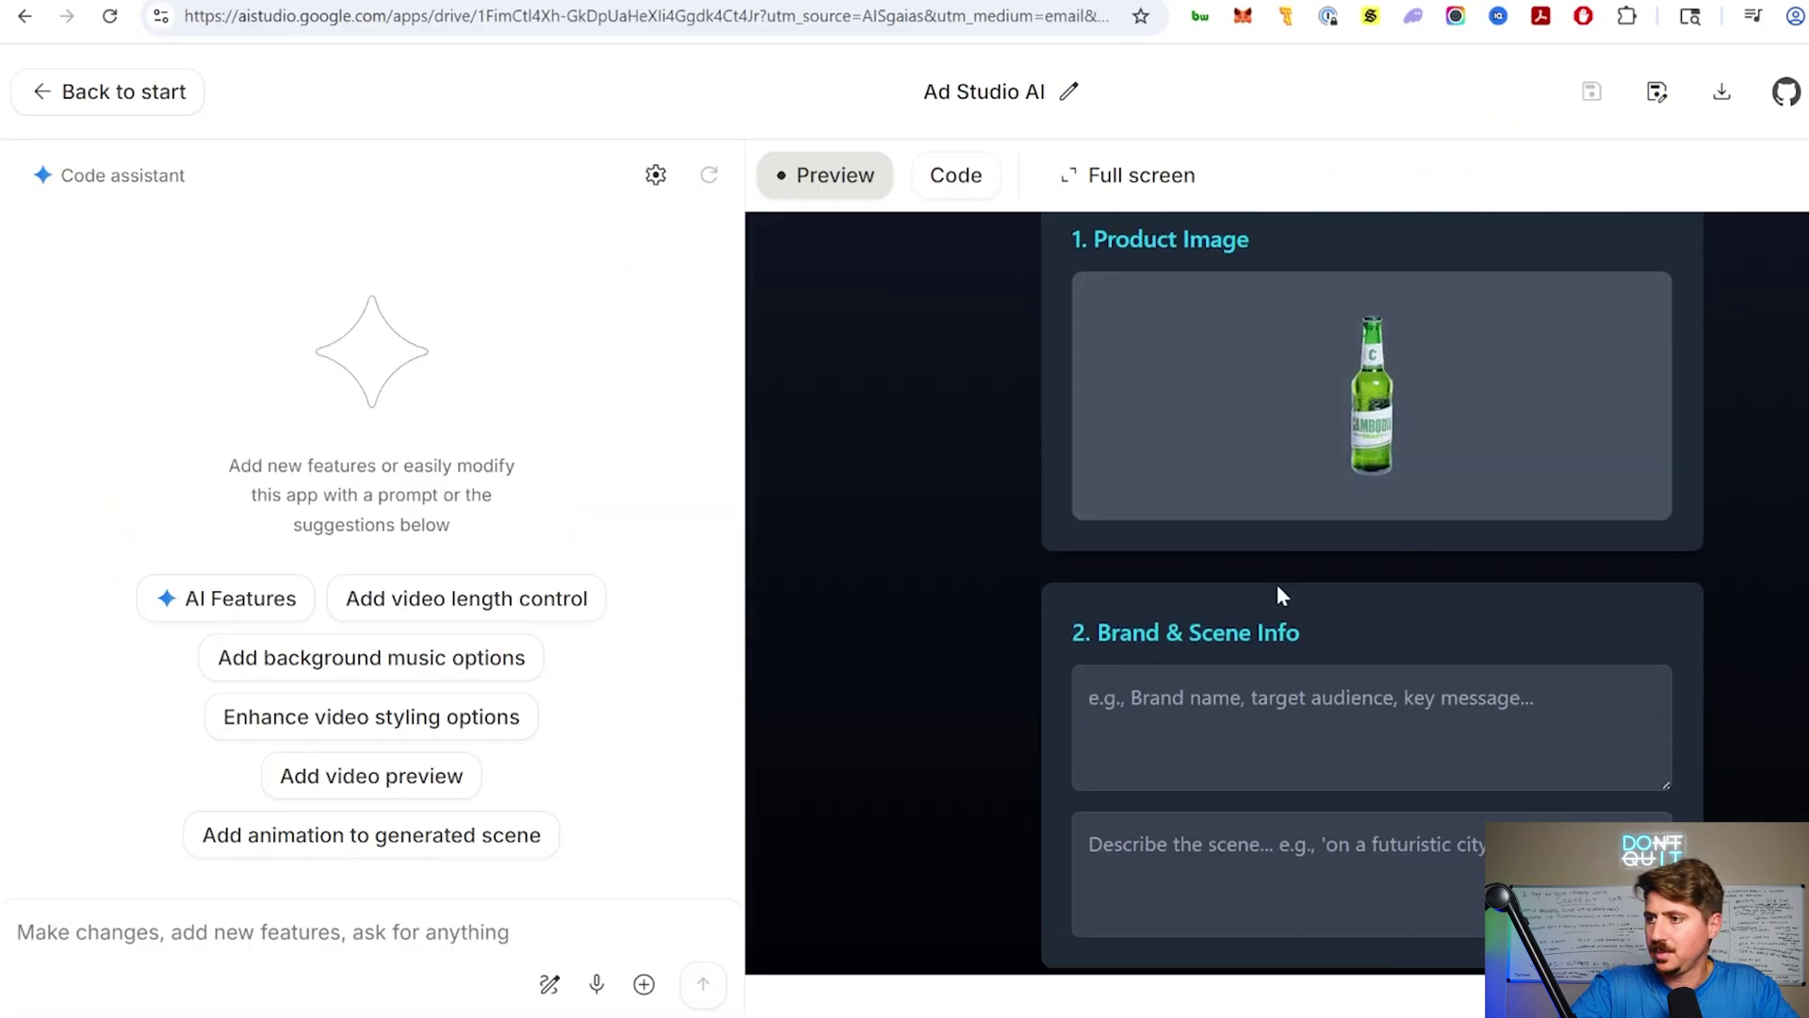
- Enter Cambodia beer brand info for Cambodian youth and a bar-drinking scene description
left_click(1277, 609)
scroll(1277, 608, "up", 1)
type("Cam")
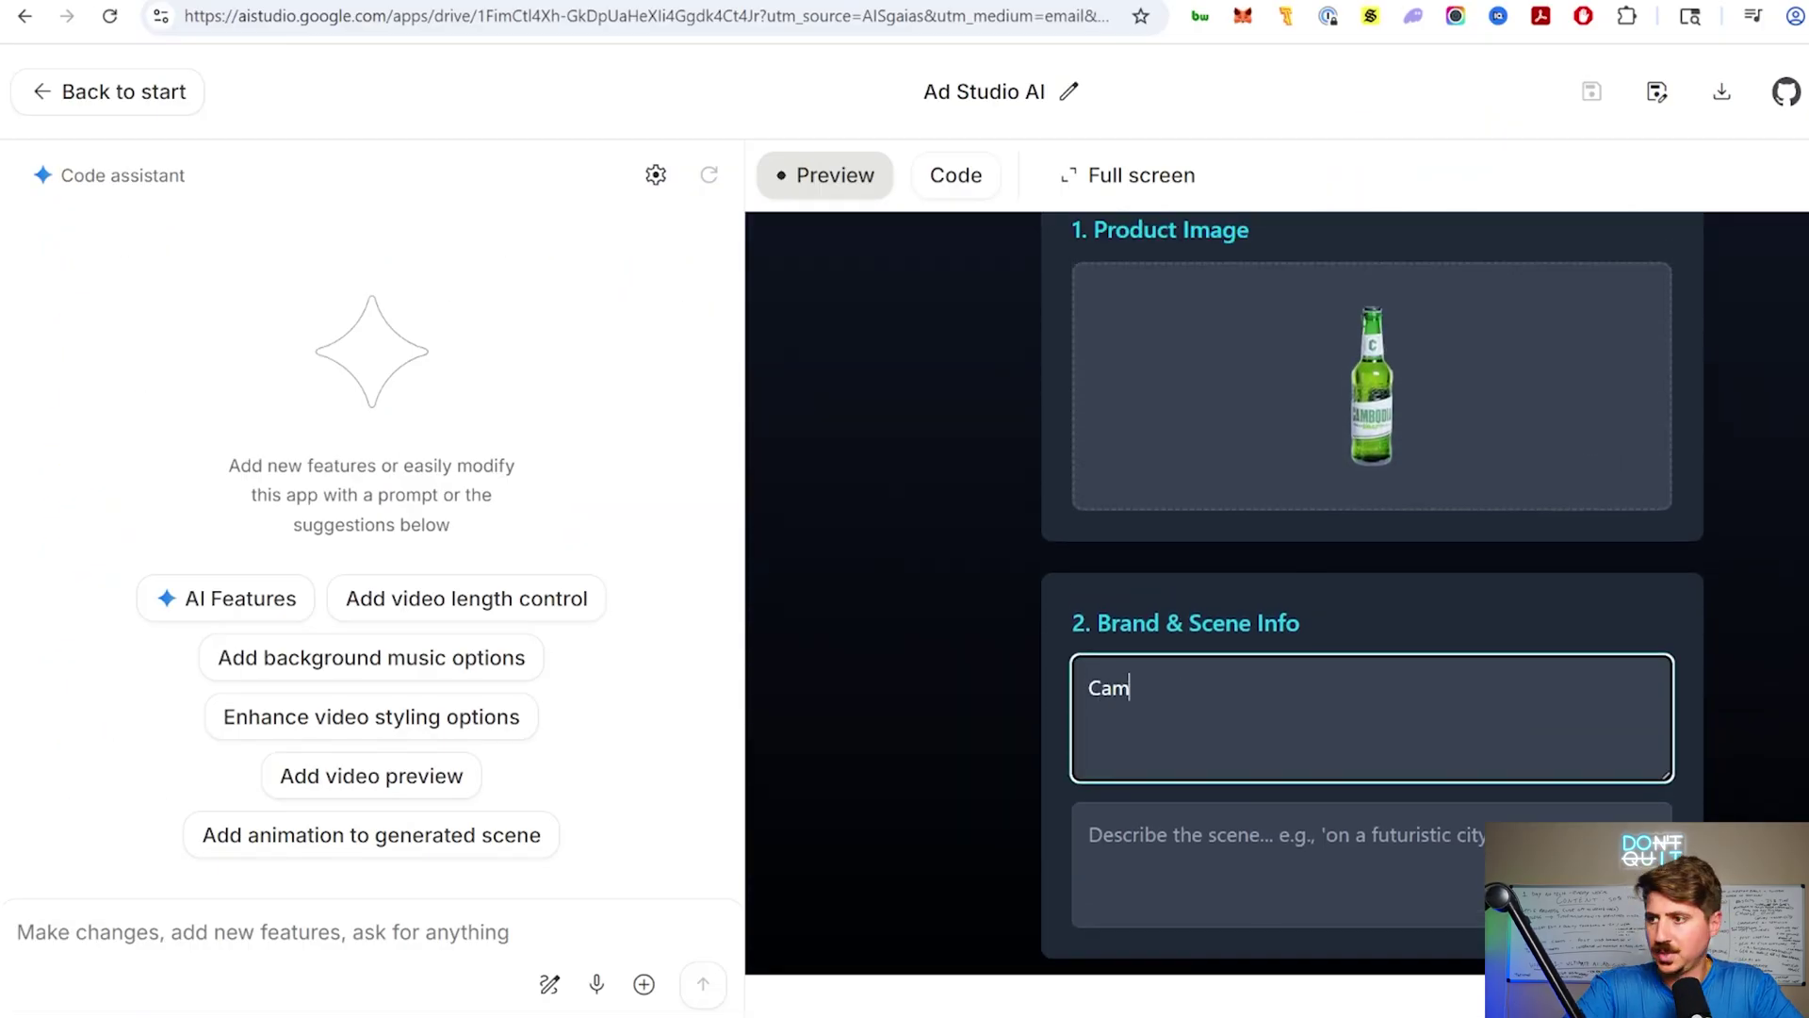
type("bodia beer,")
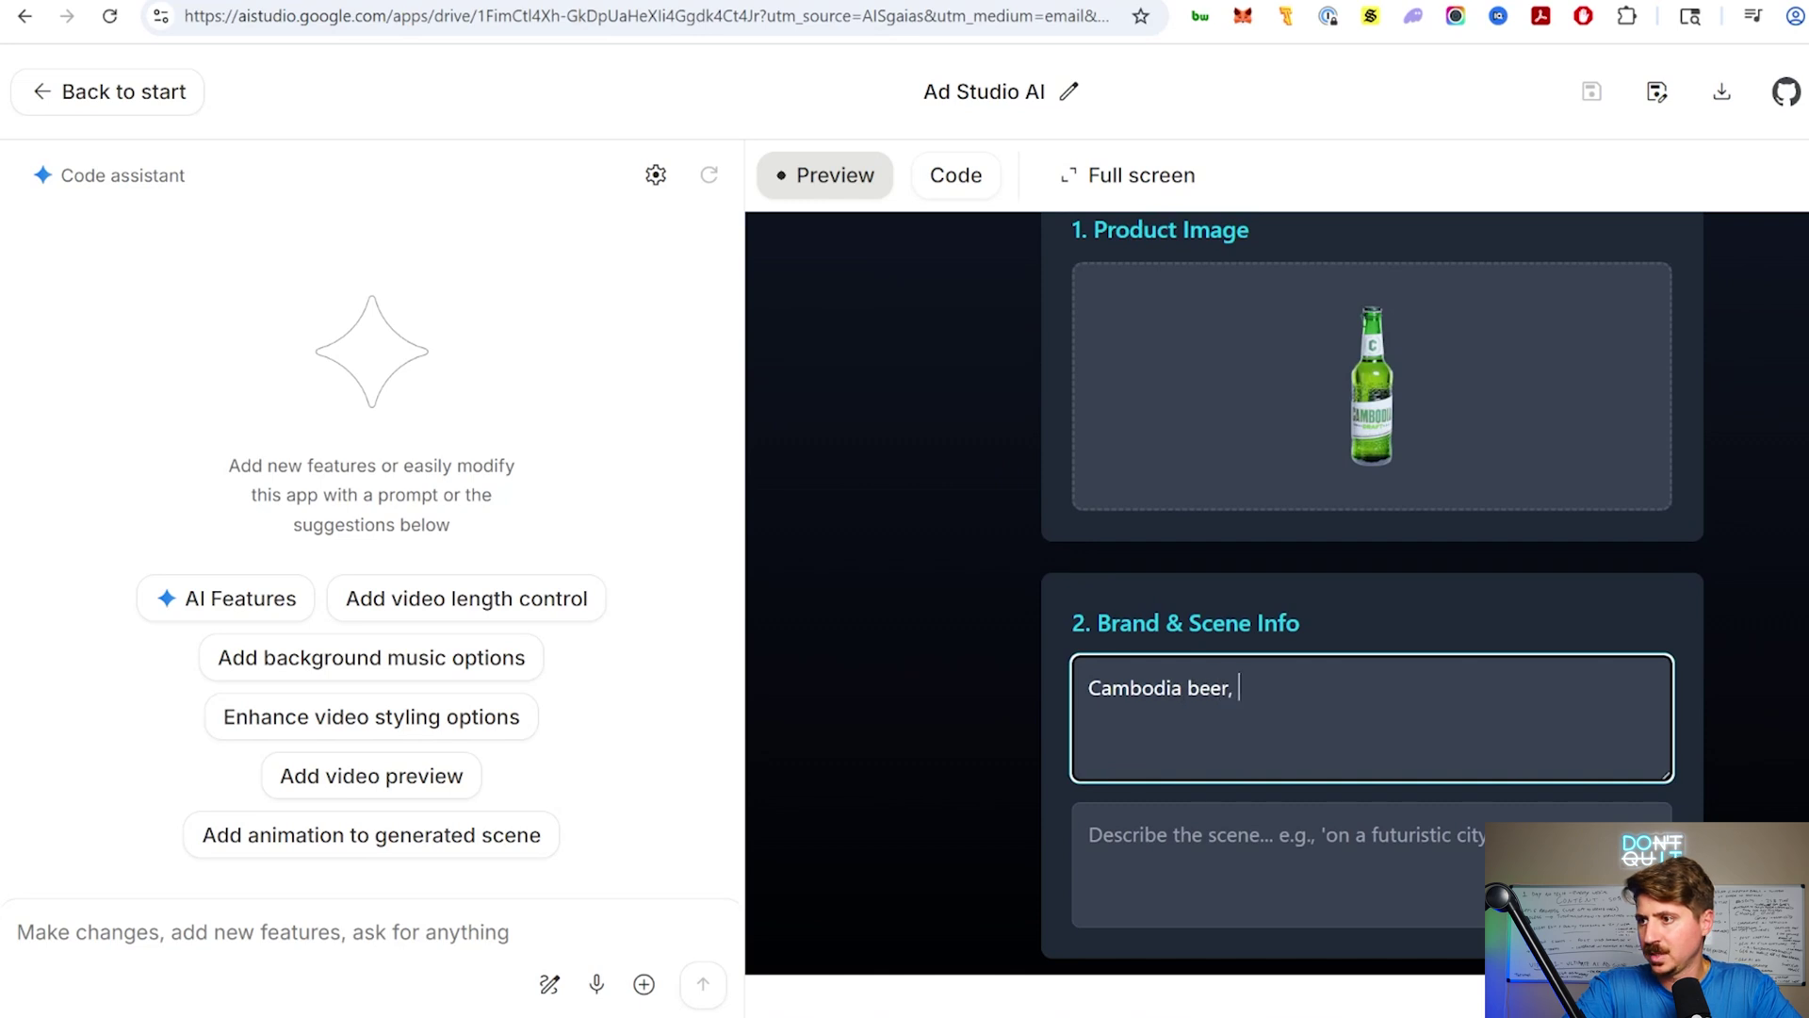
type("tag")
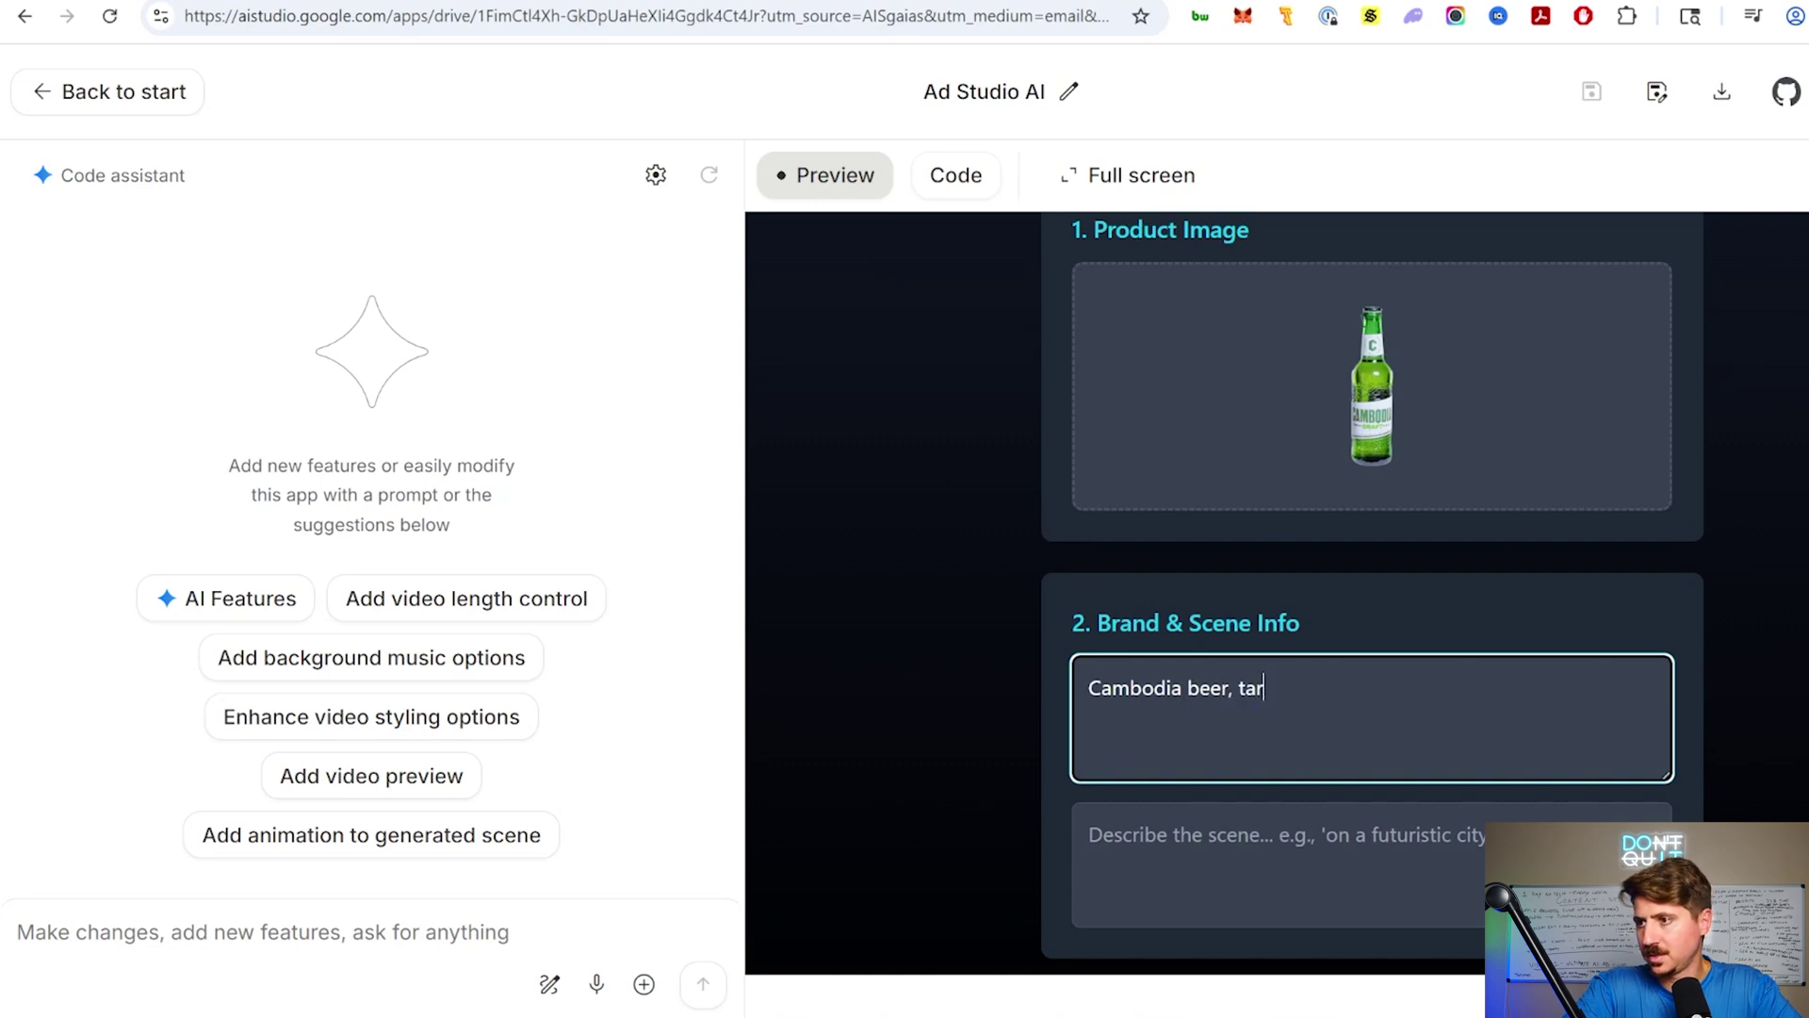
type("get audience i")
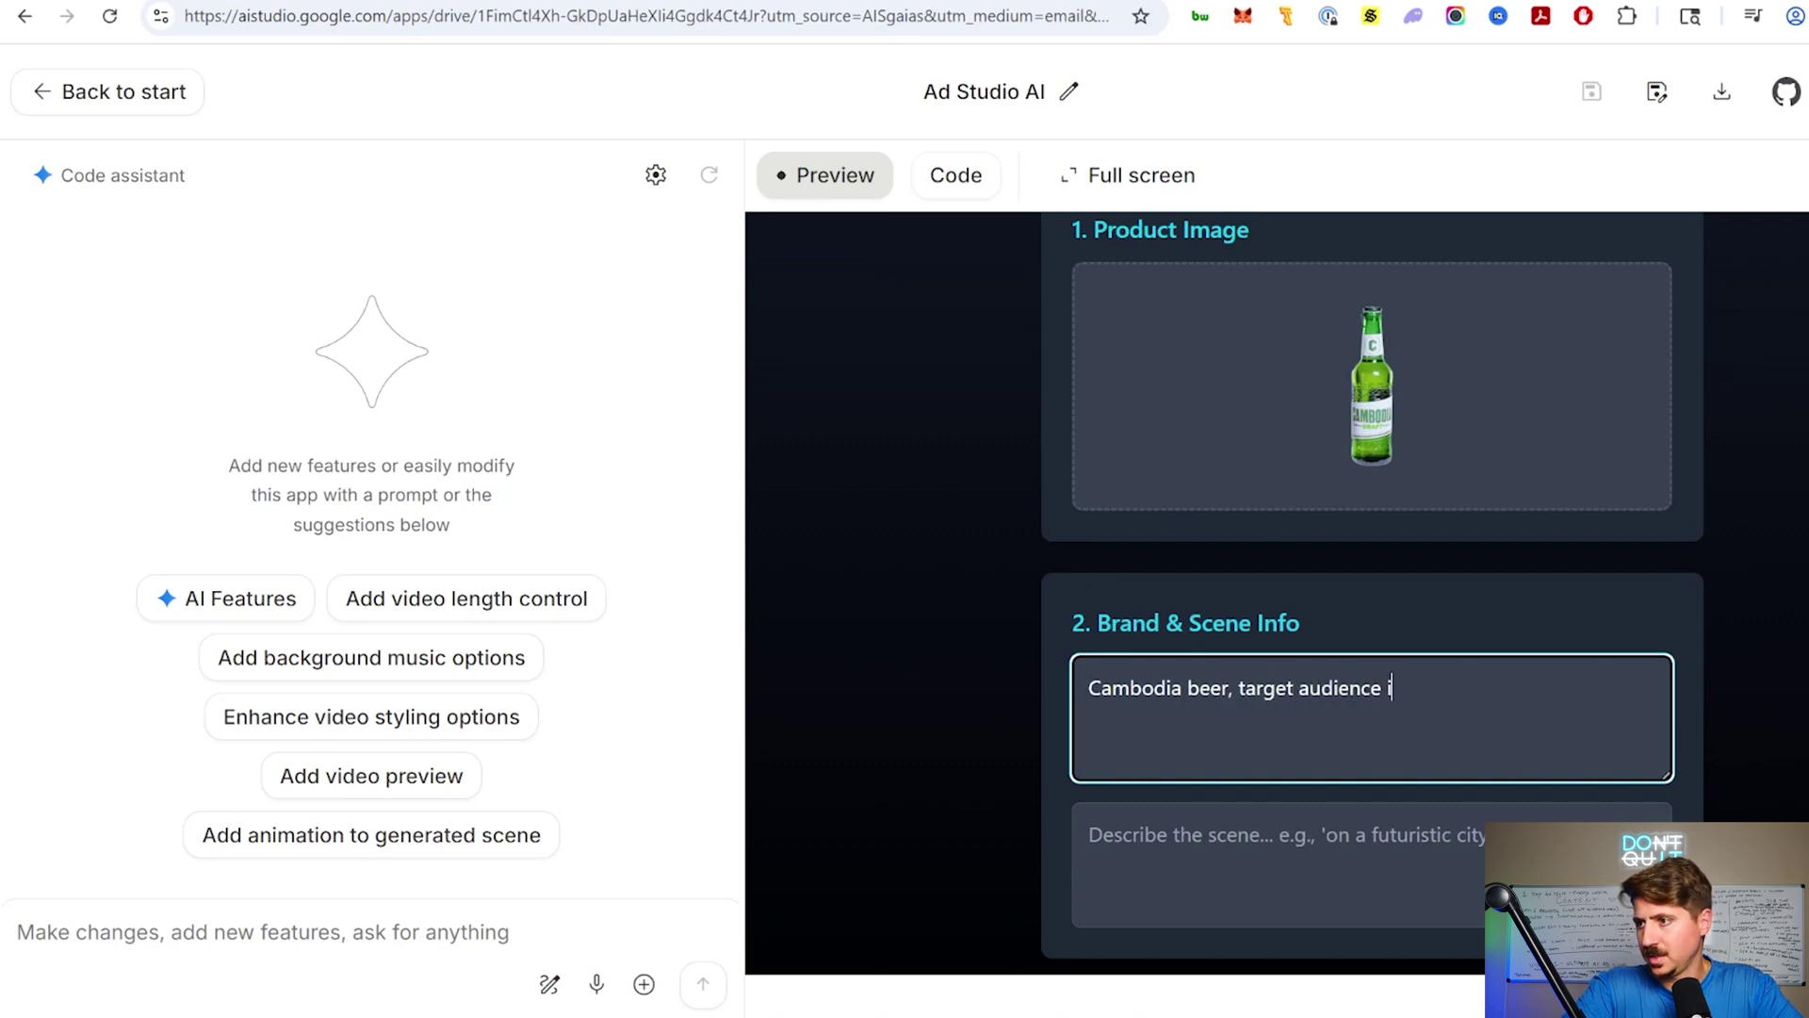
type("s youth in camb")
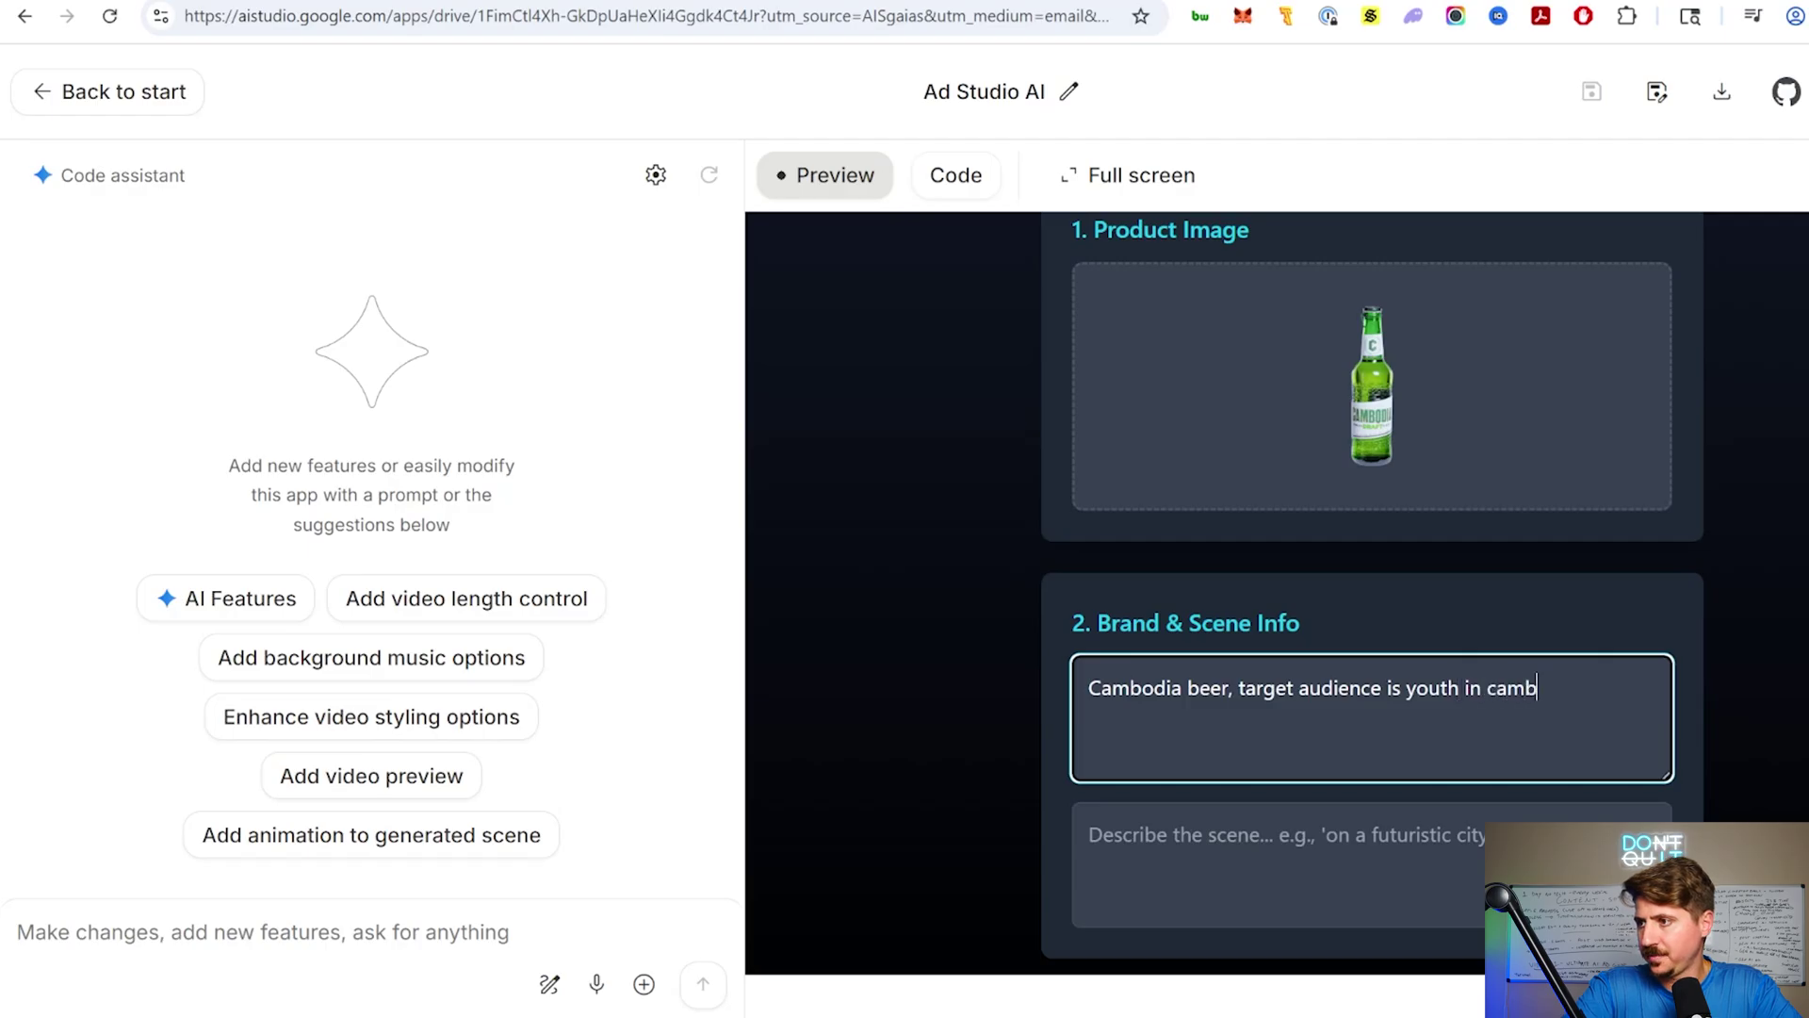
type("odia")
key("Tab")
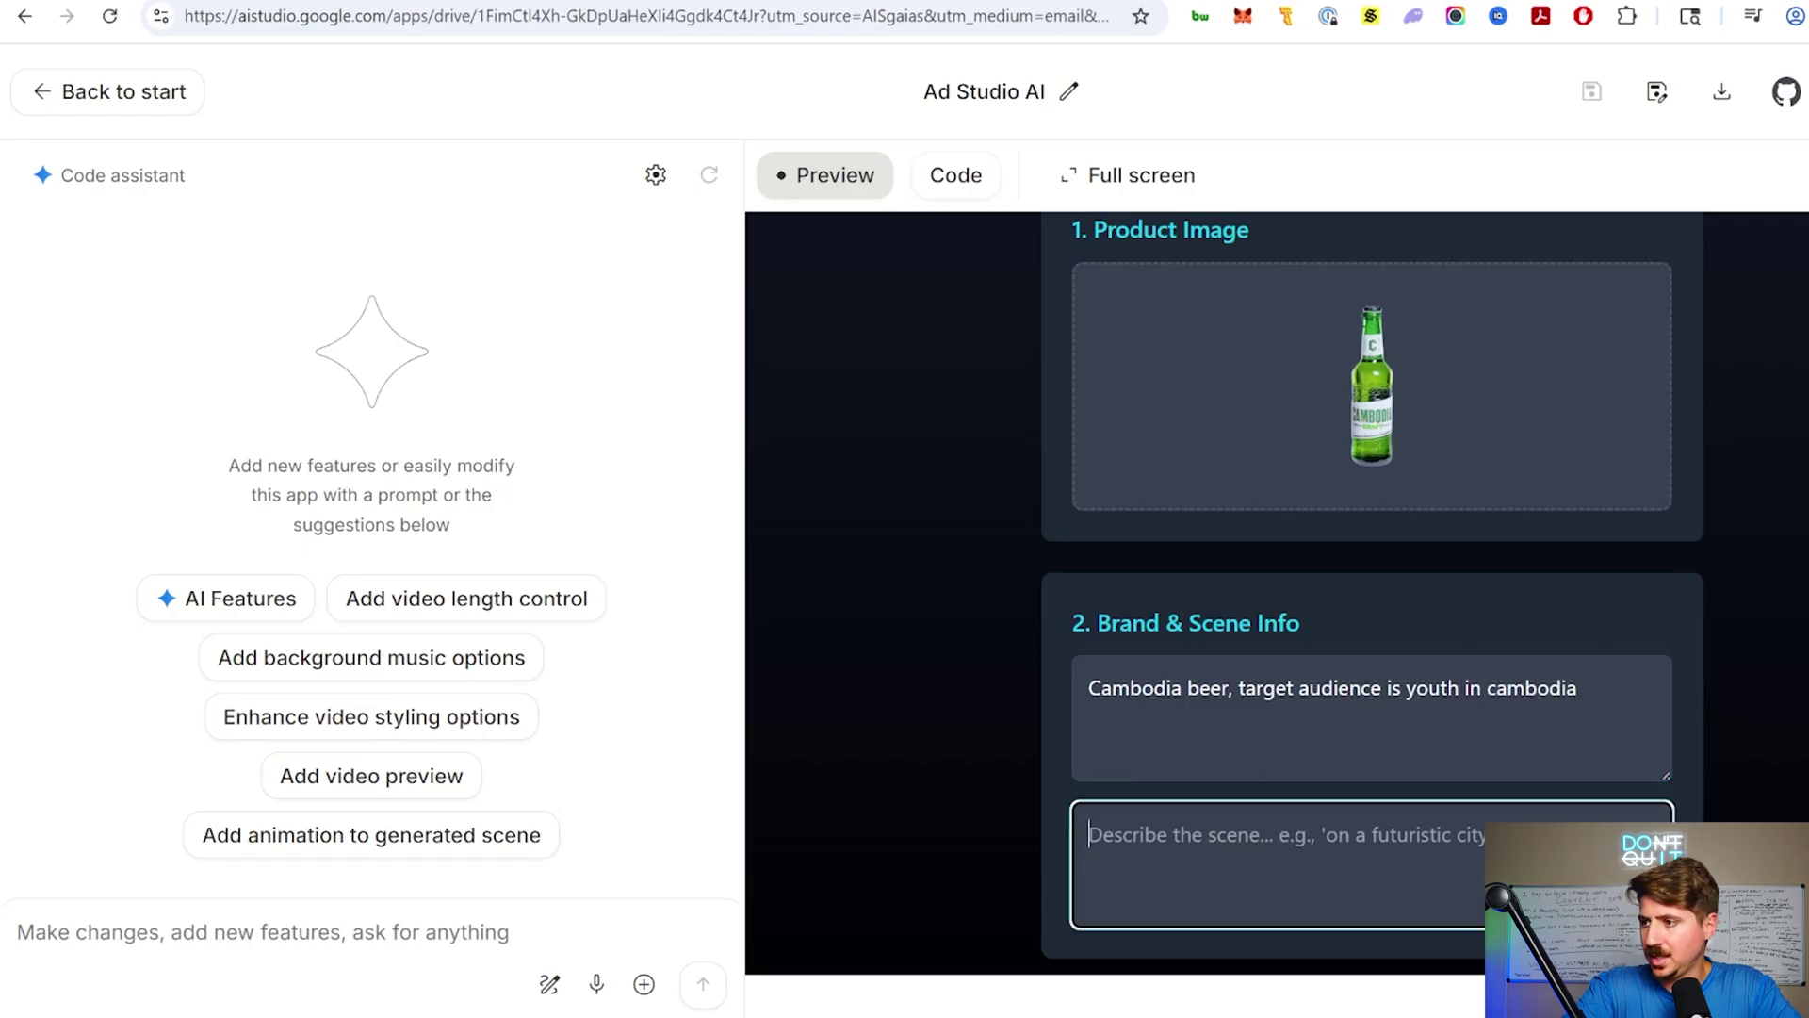
type("A grou")
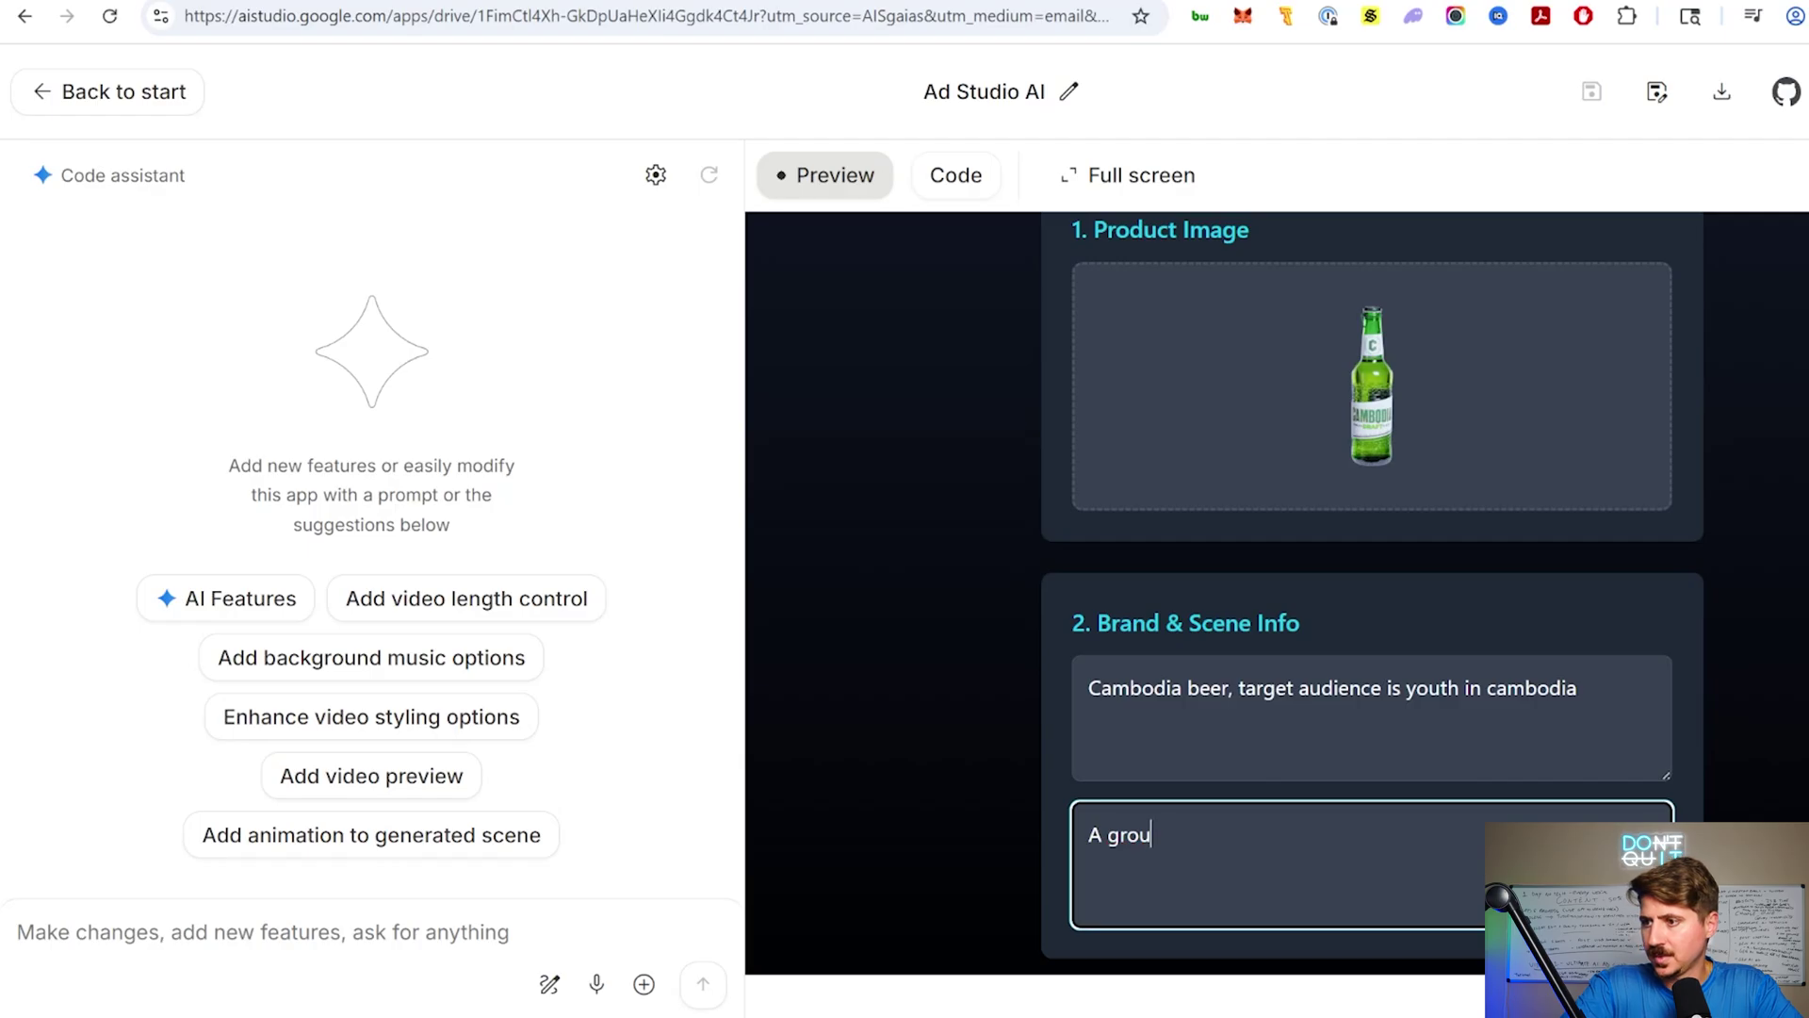
type("yyoung attractive cambodias")
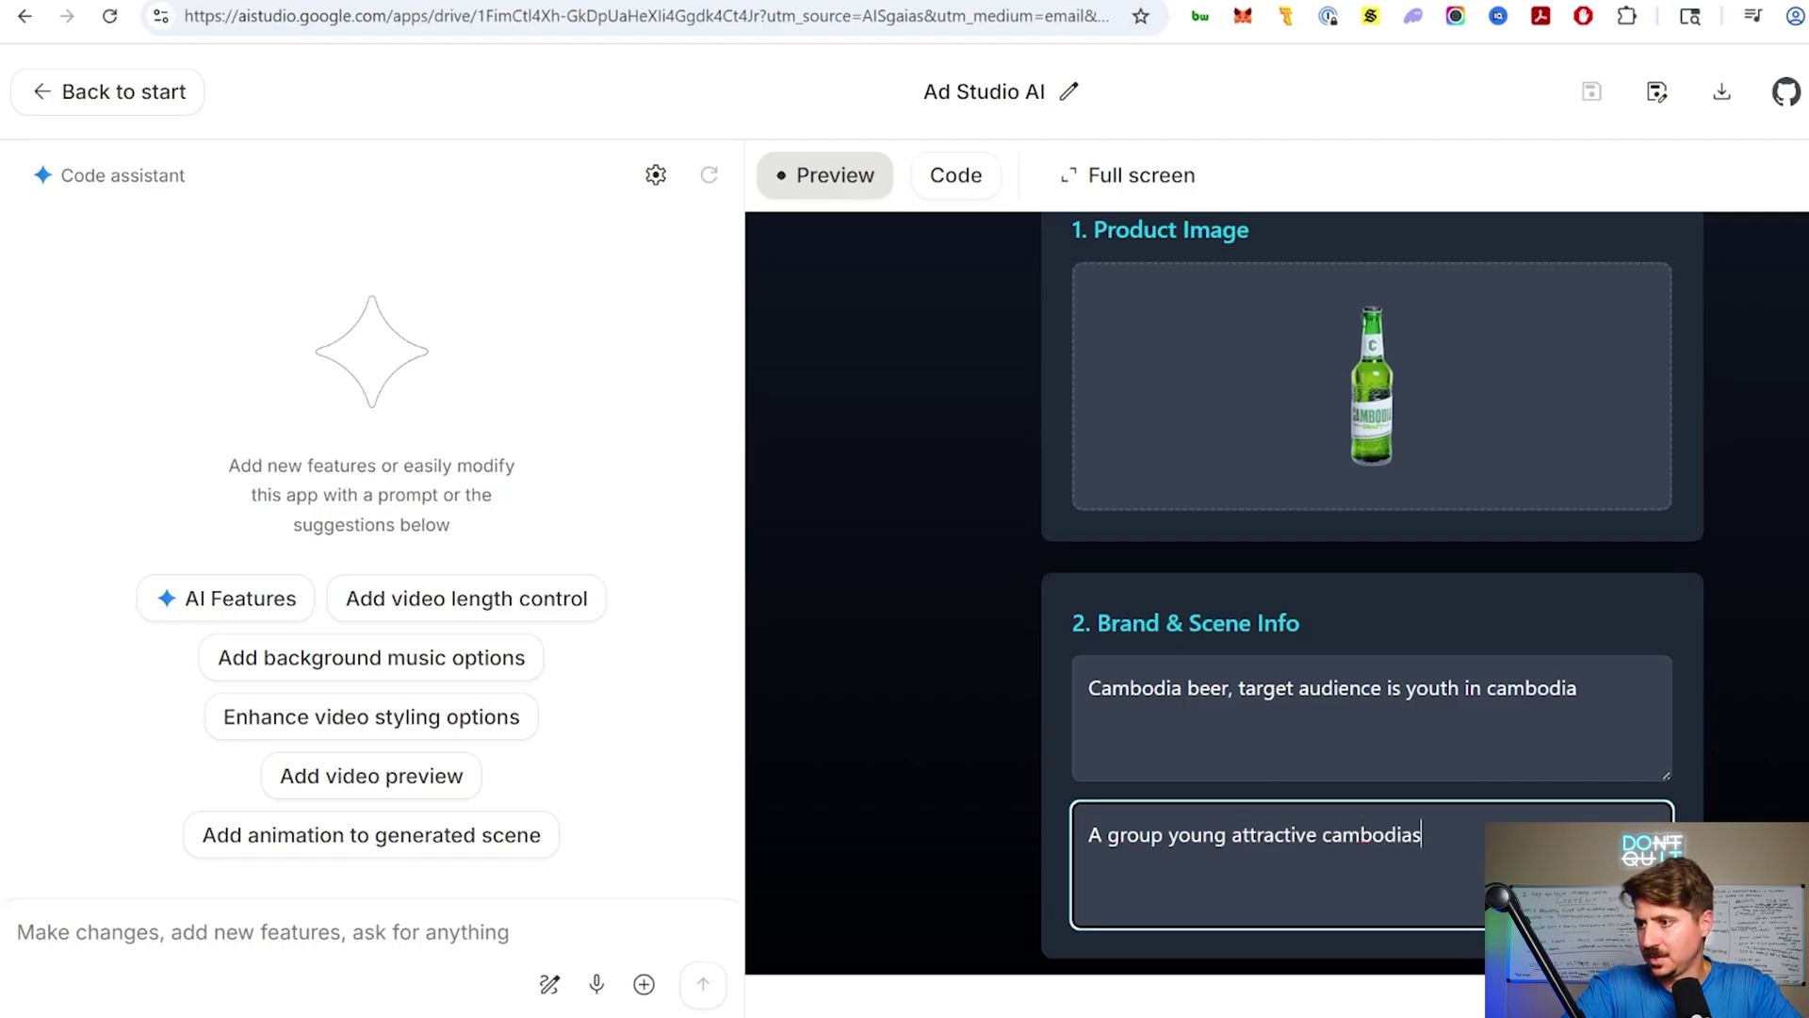
key("BackSpace")
type("ns drink")
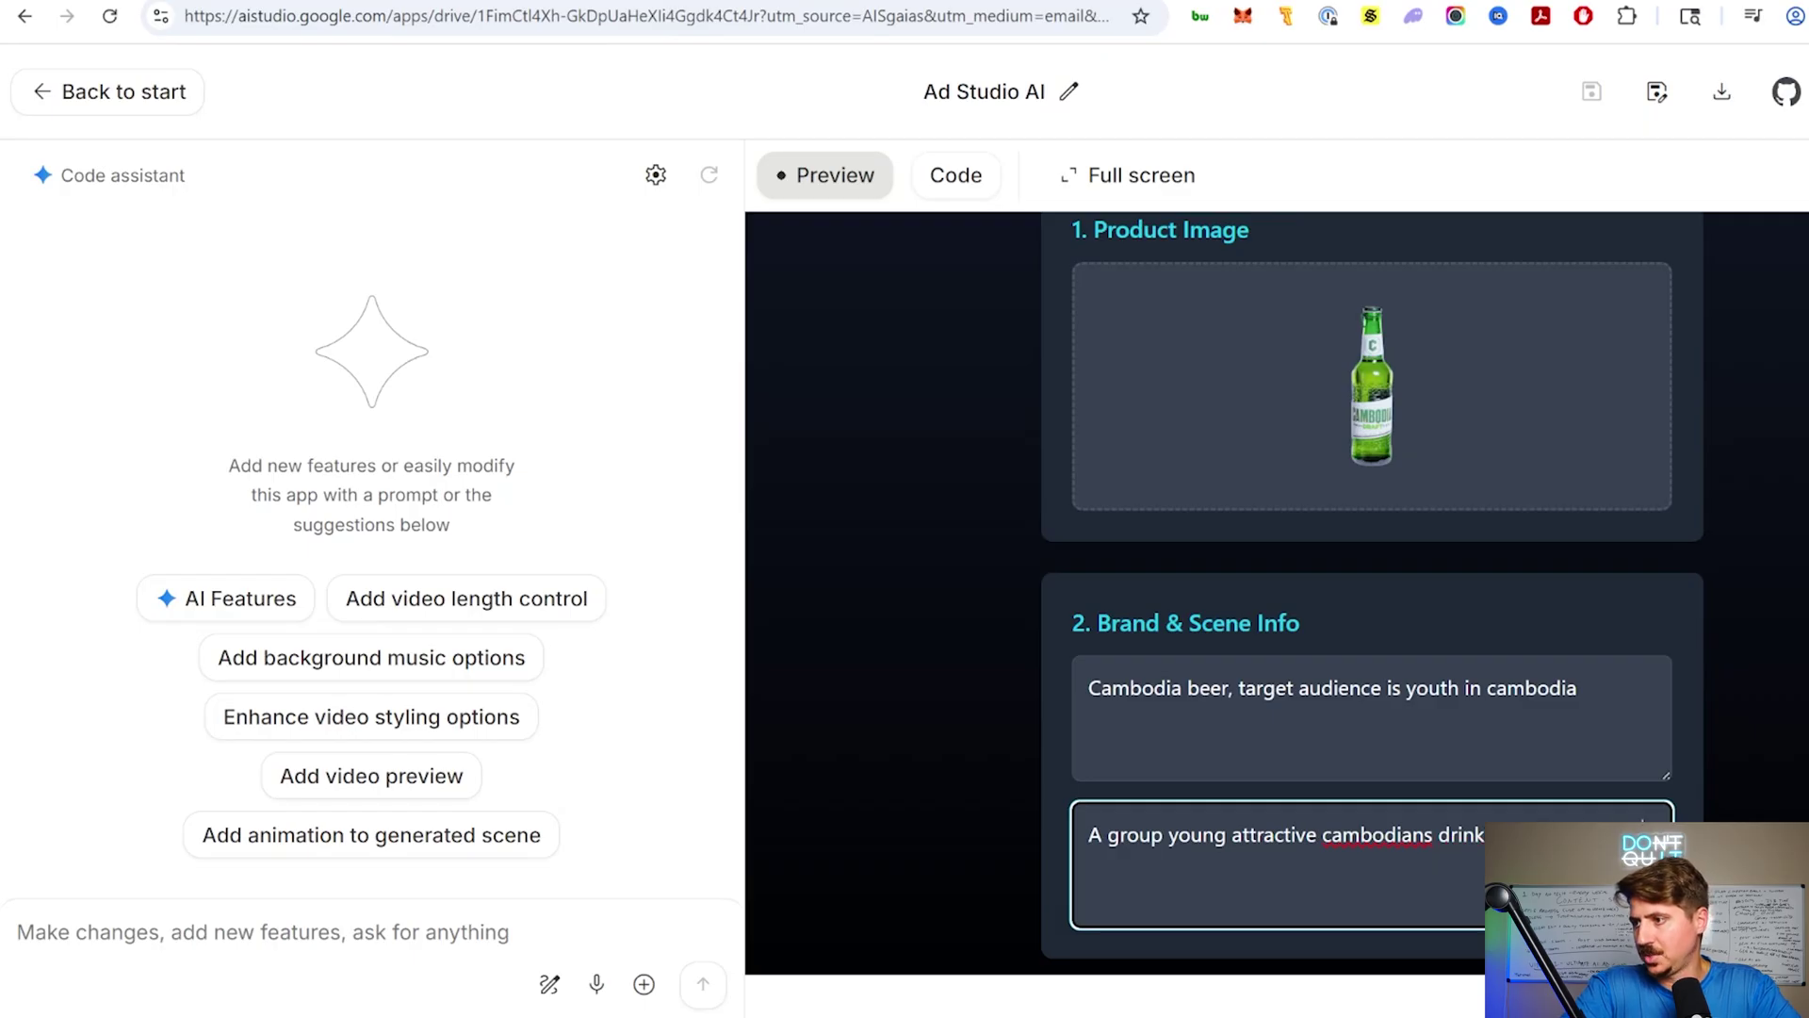
type("ing this beer in a bar")
scroll(1333, 880, "down", 1)
- Generate the bar scene and 8-second beer ad video, play it, and return home
left_click(1365, 903)
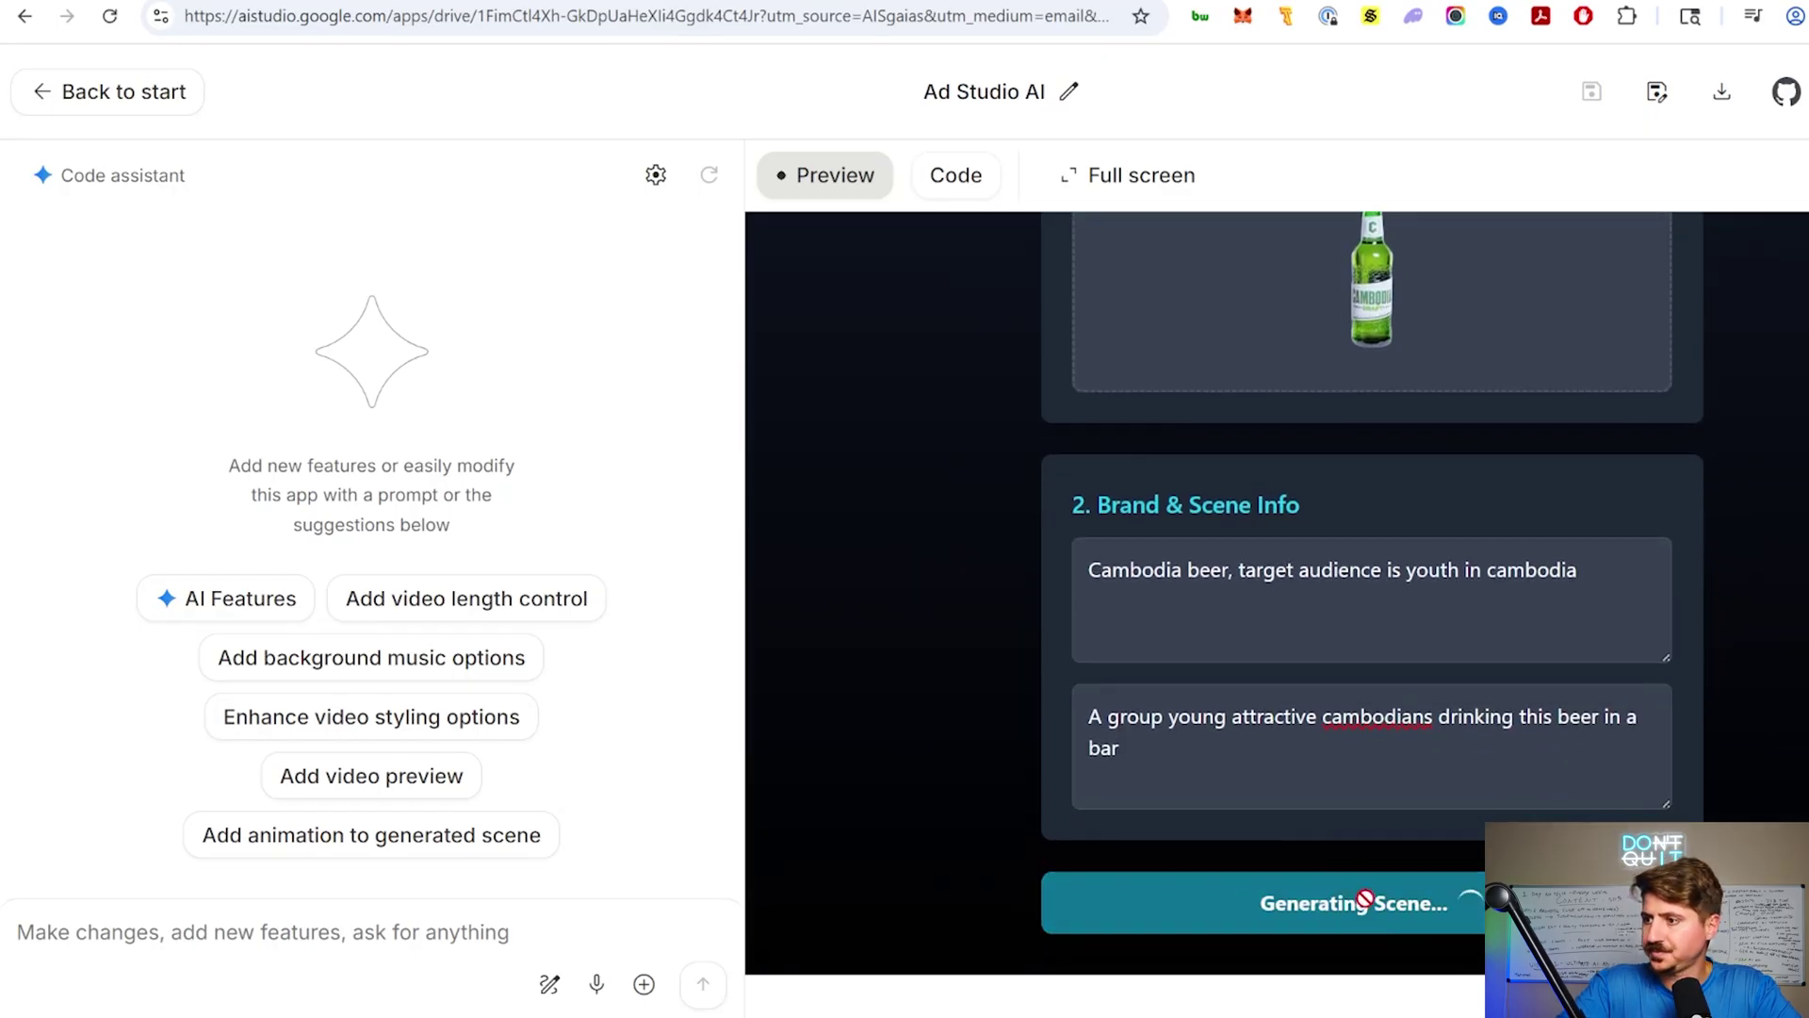
scroll(1216, 457, "up", 3)
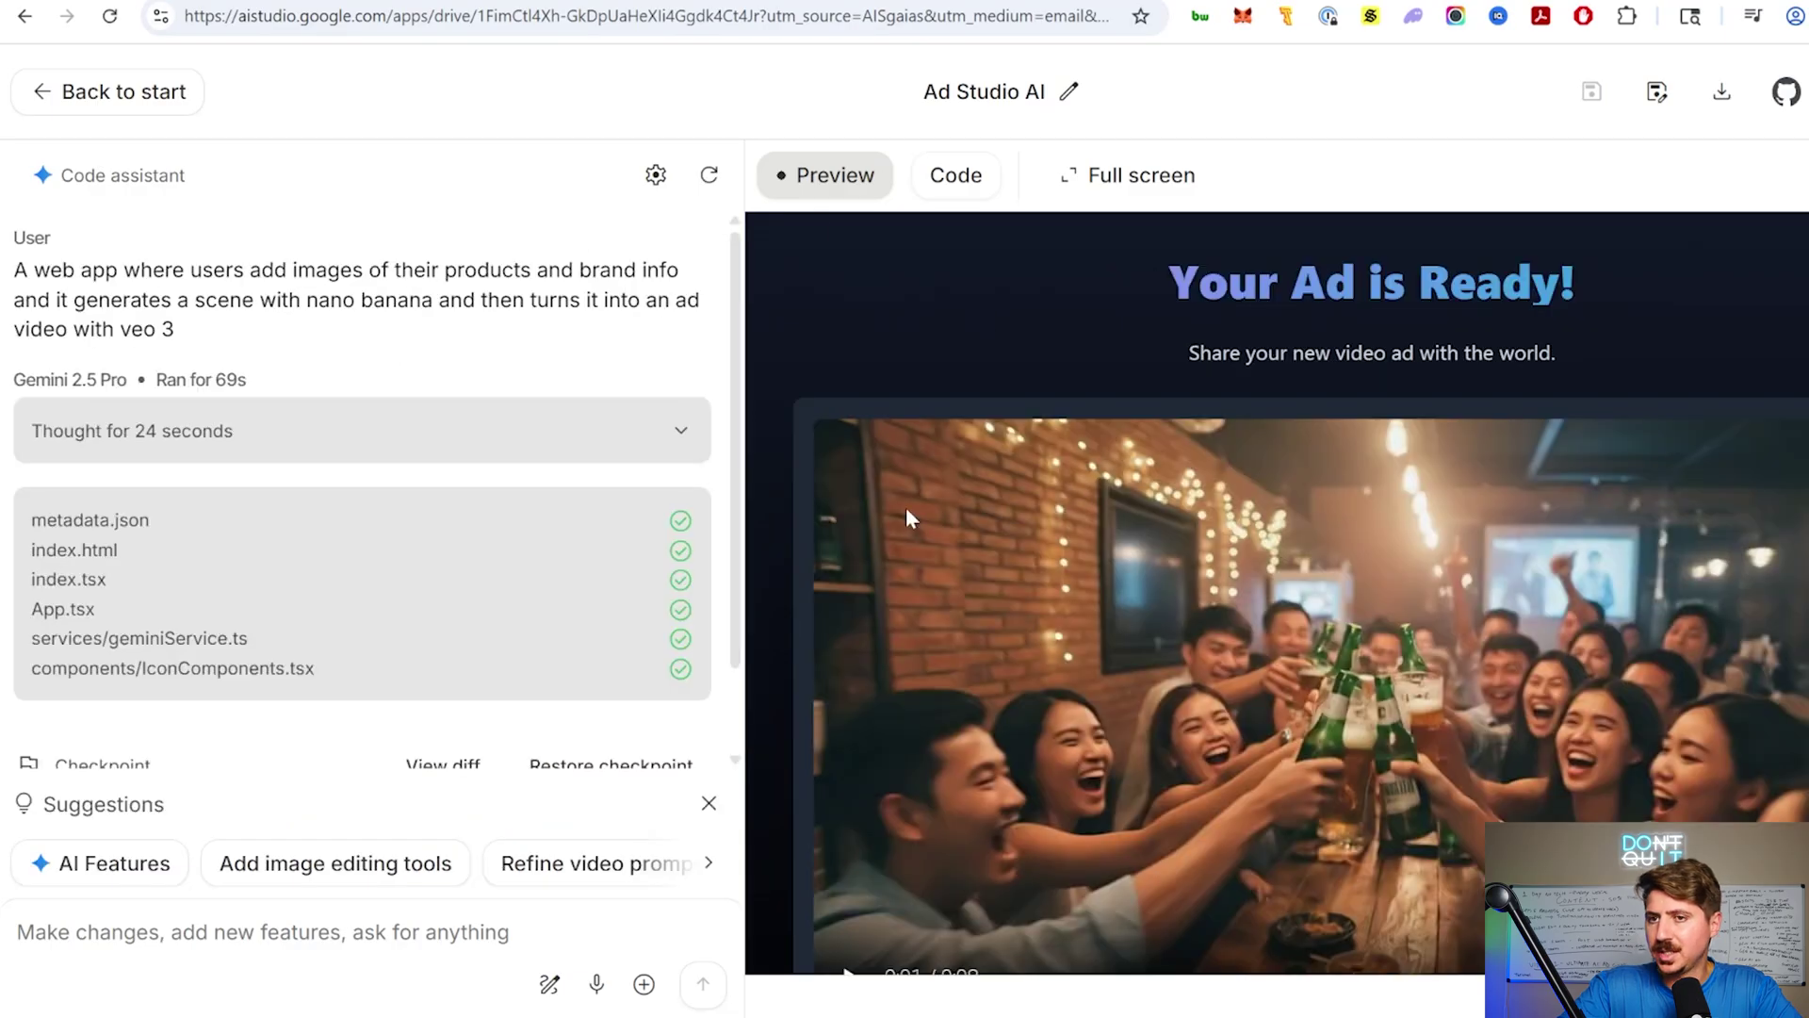
scroll(1039, 499, "down", 1)
scroll(1039, 499, "down", 2)
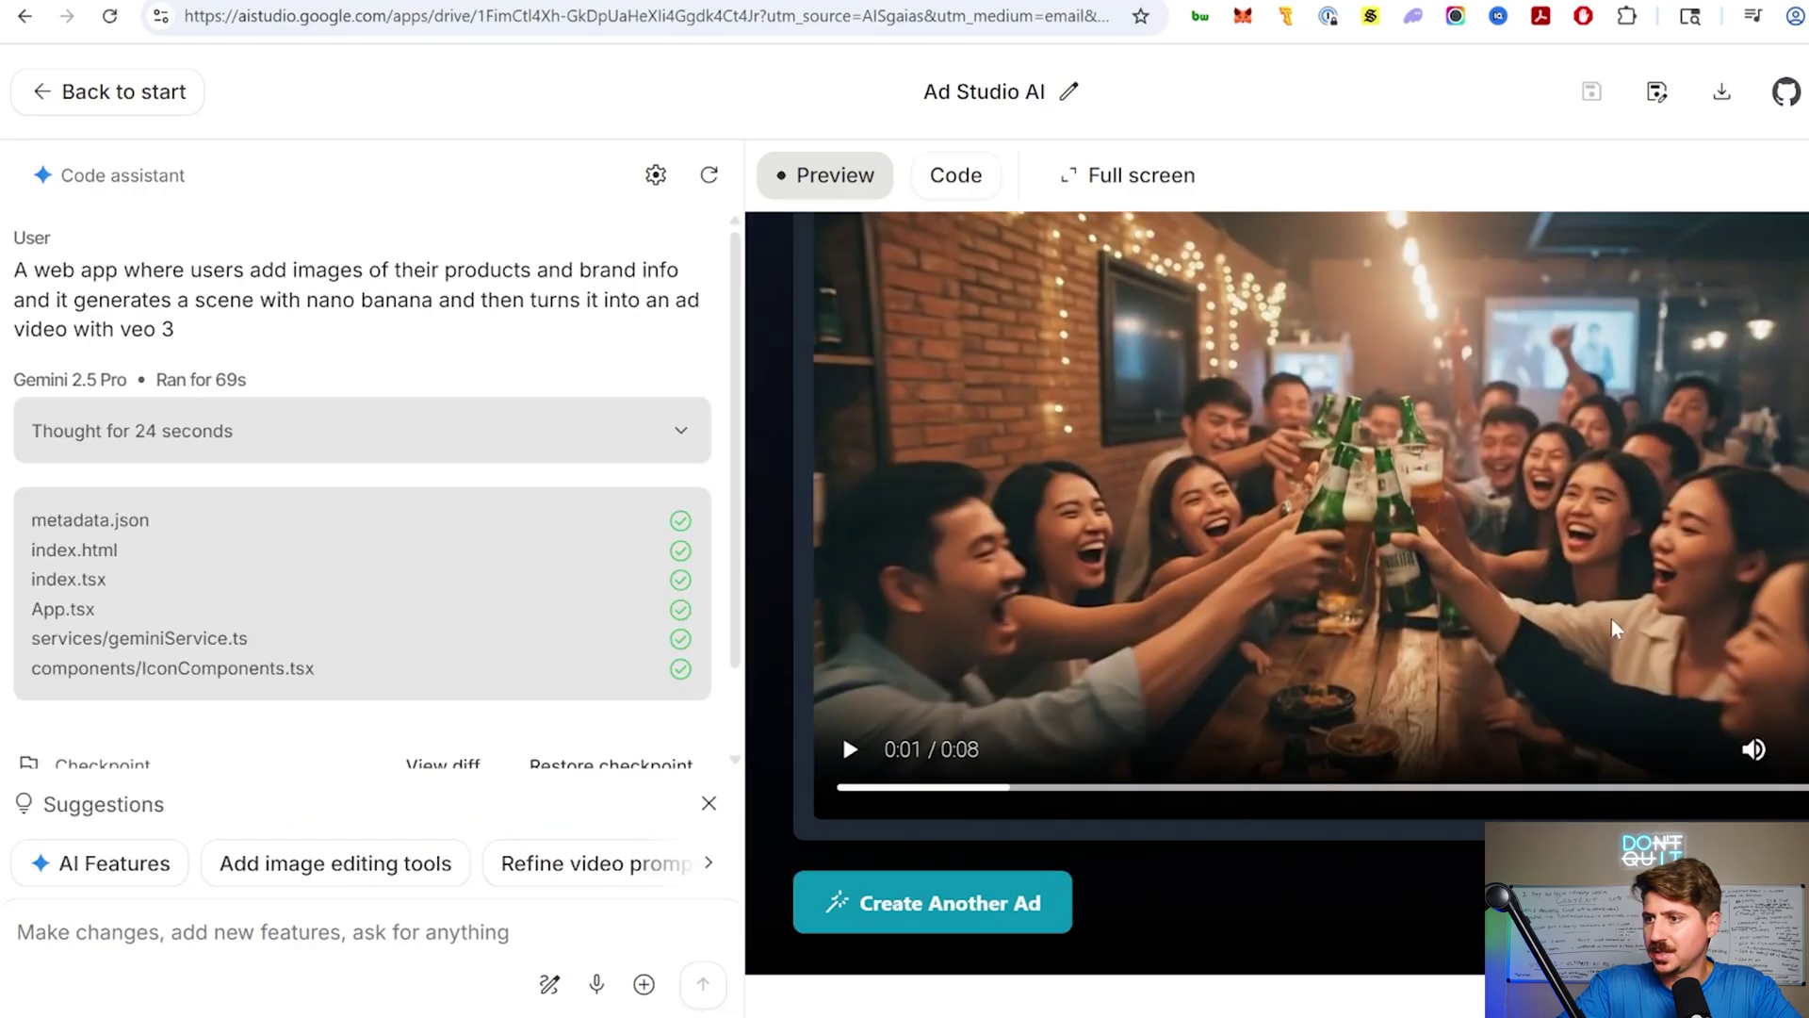
scroll(989, 637, "up", 3)
scroll(966, 846, "down", 3)
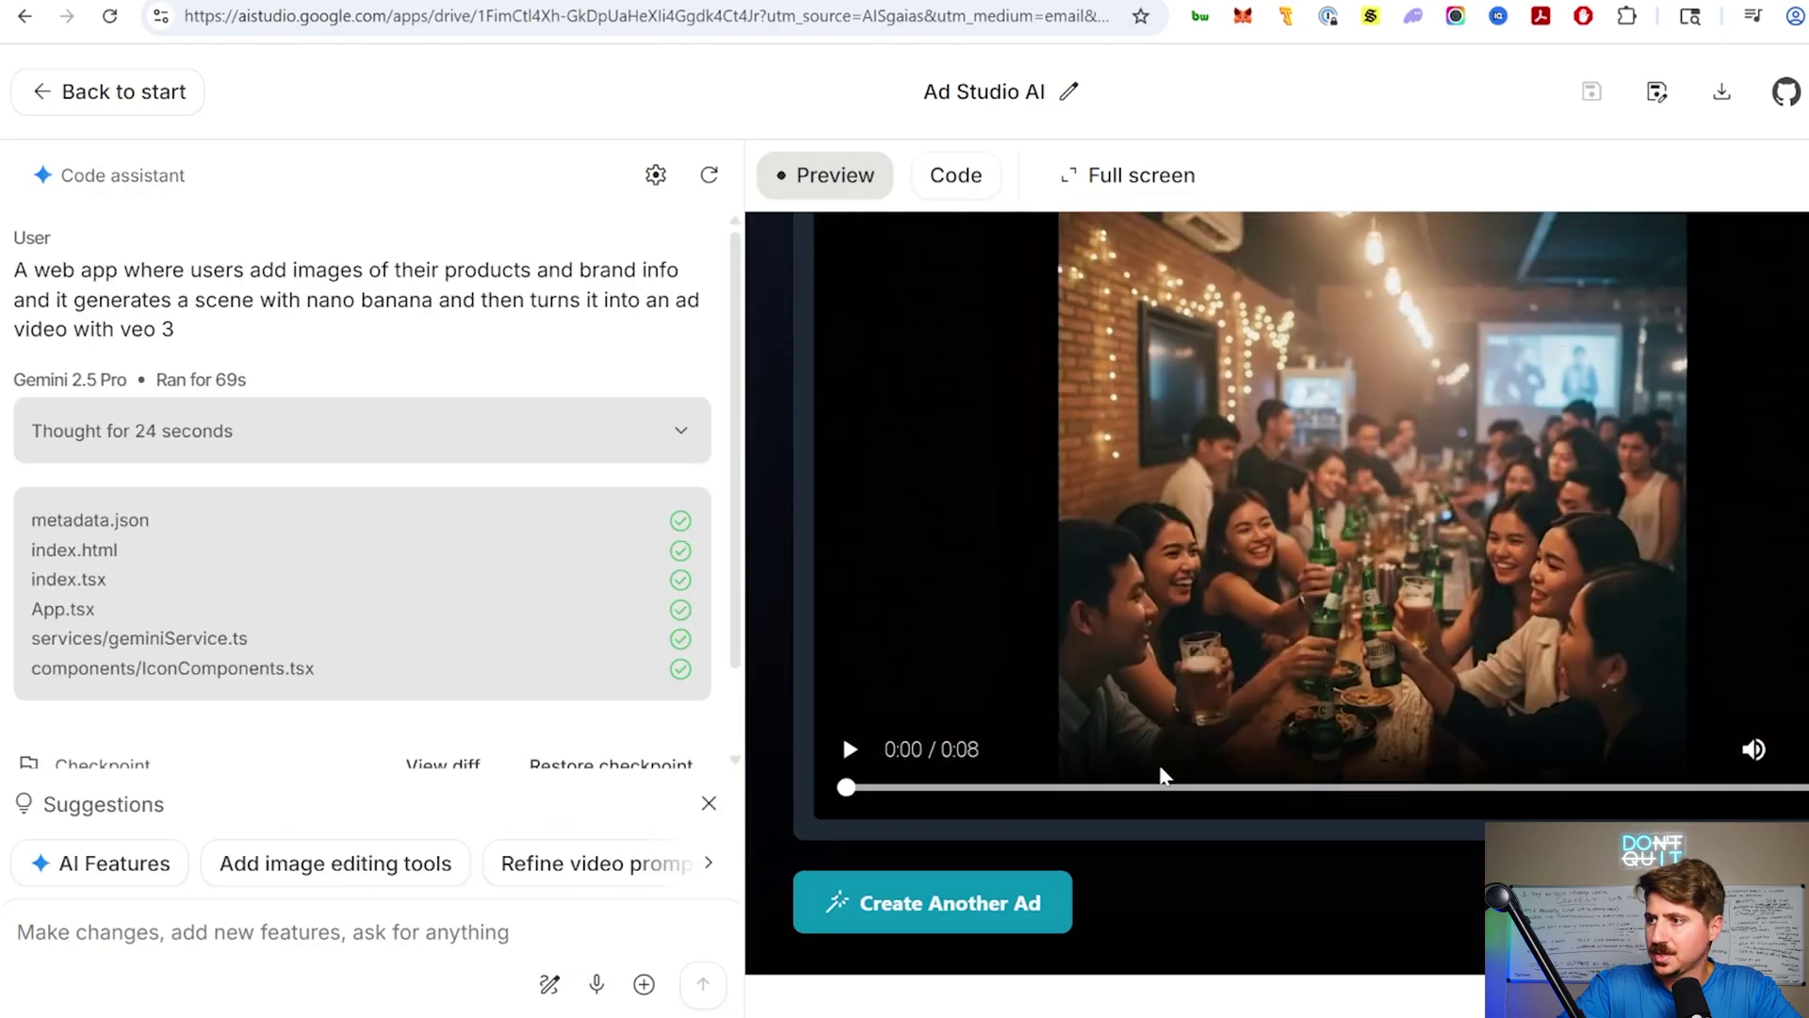
scroll(1422, 694, "up", 2)
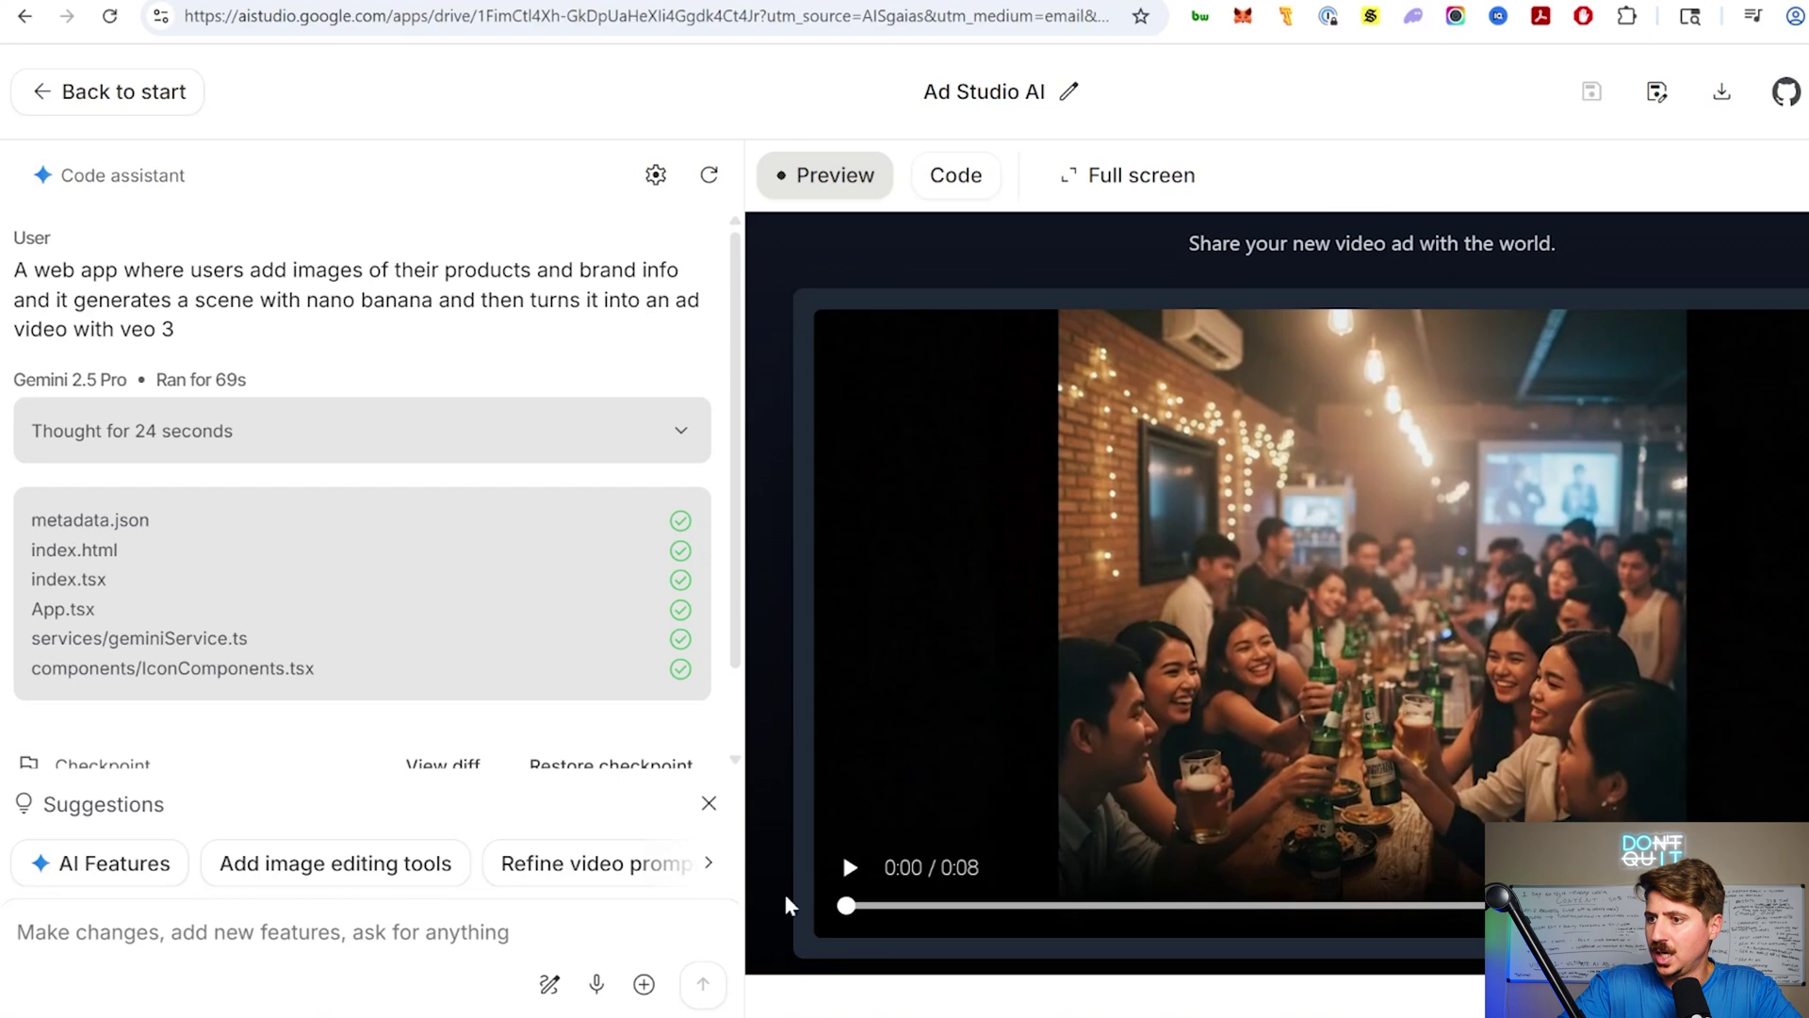
scroll(1374, 724, "down", 2)
scroll(909, 836, "up", 4)
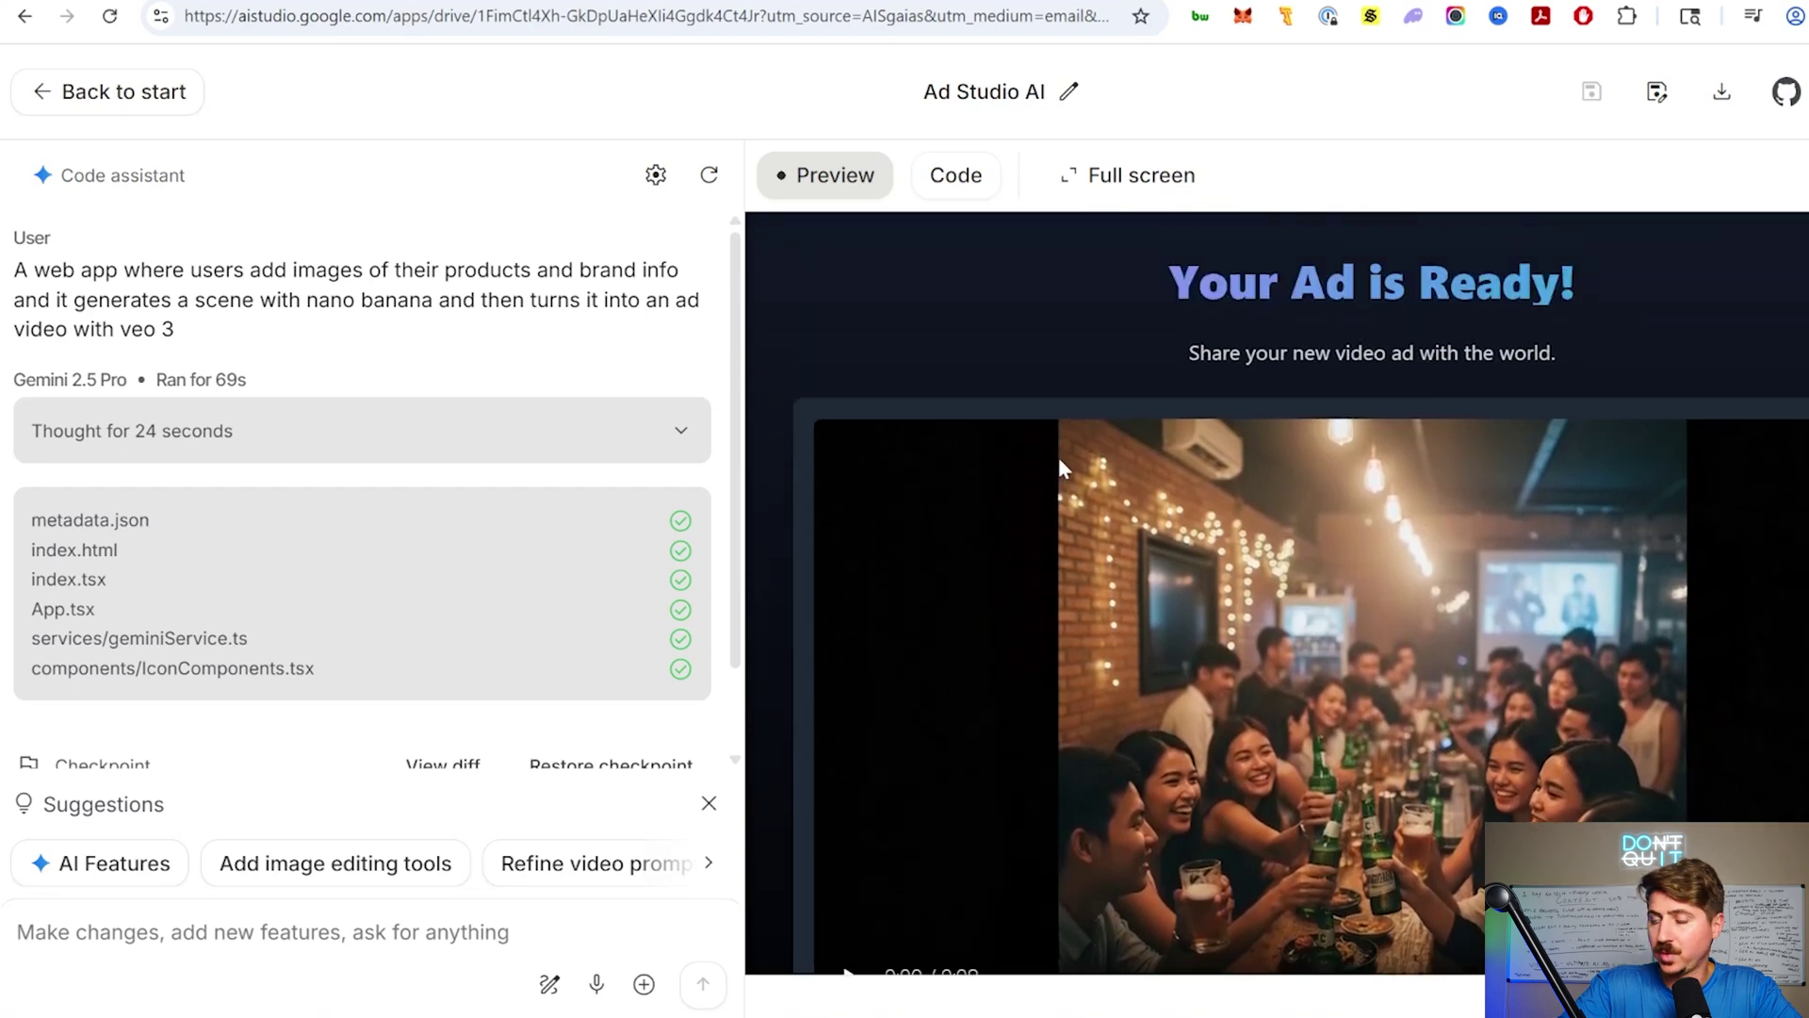
scroll(1001, 614, "down", 2)
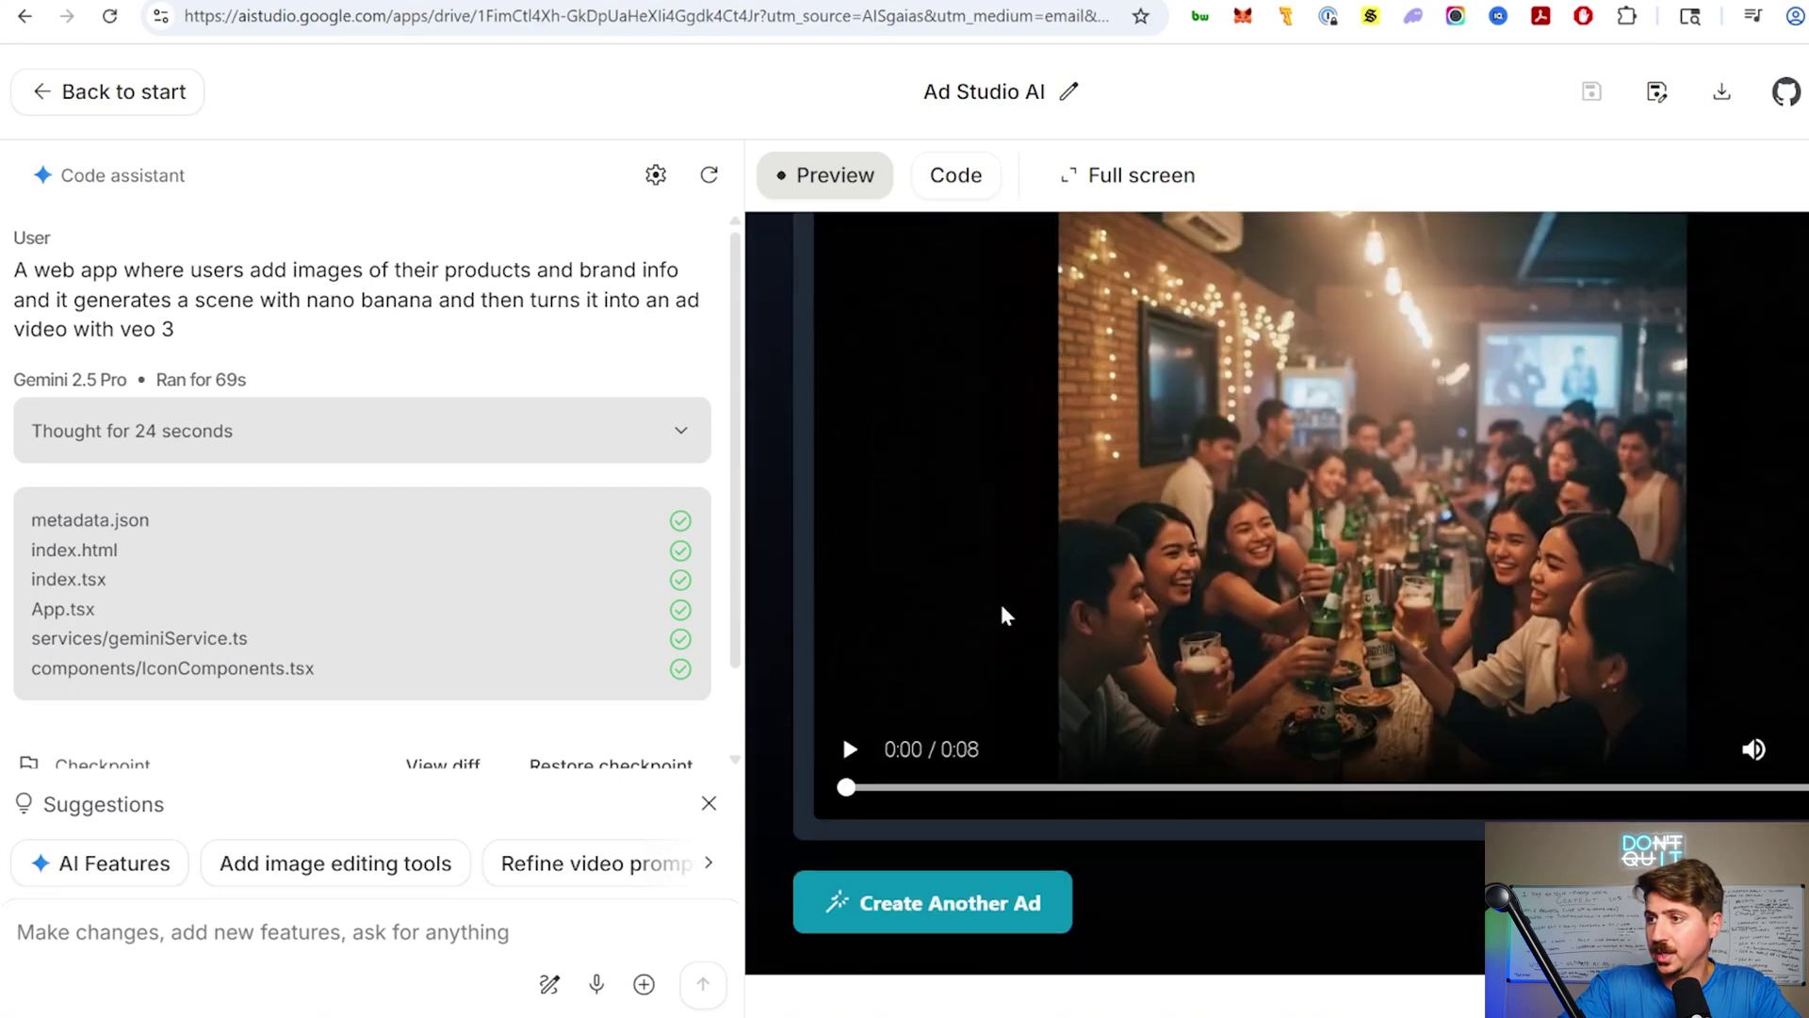
left_click(848, 749)
scroll(1038, 726, "up", 1)
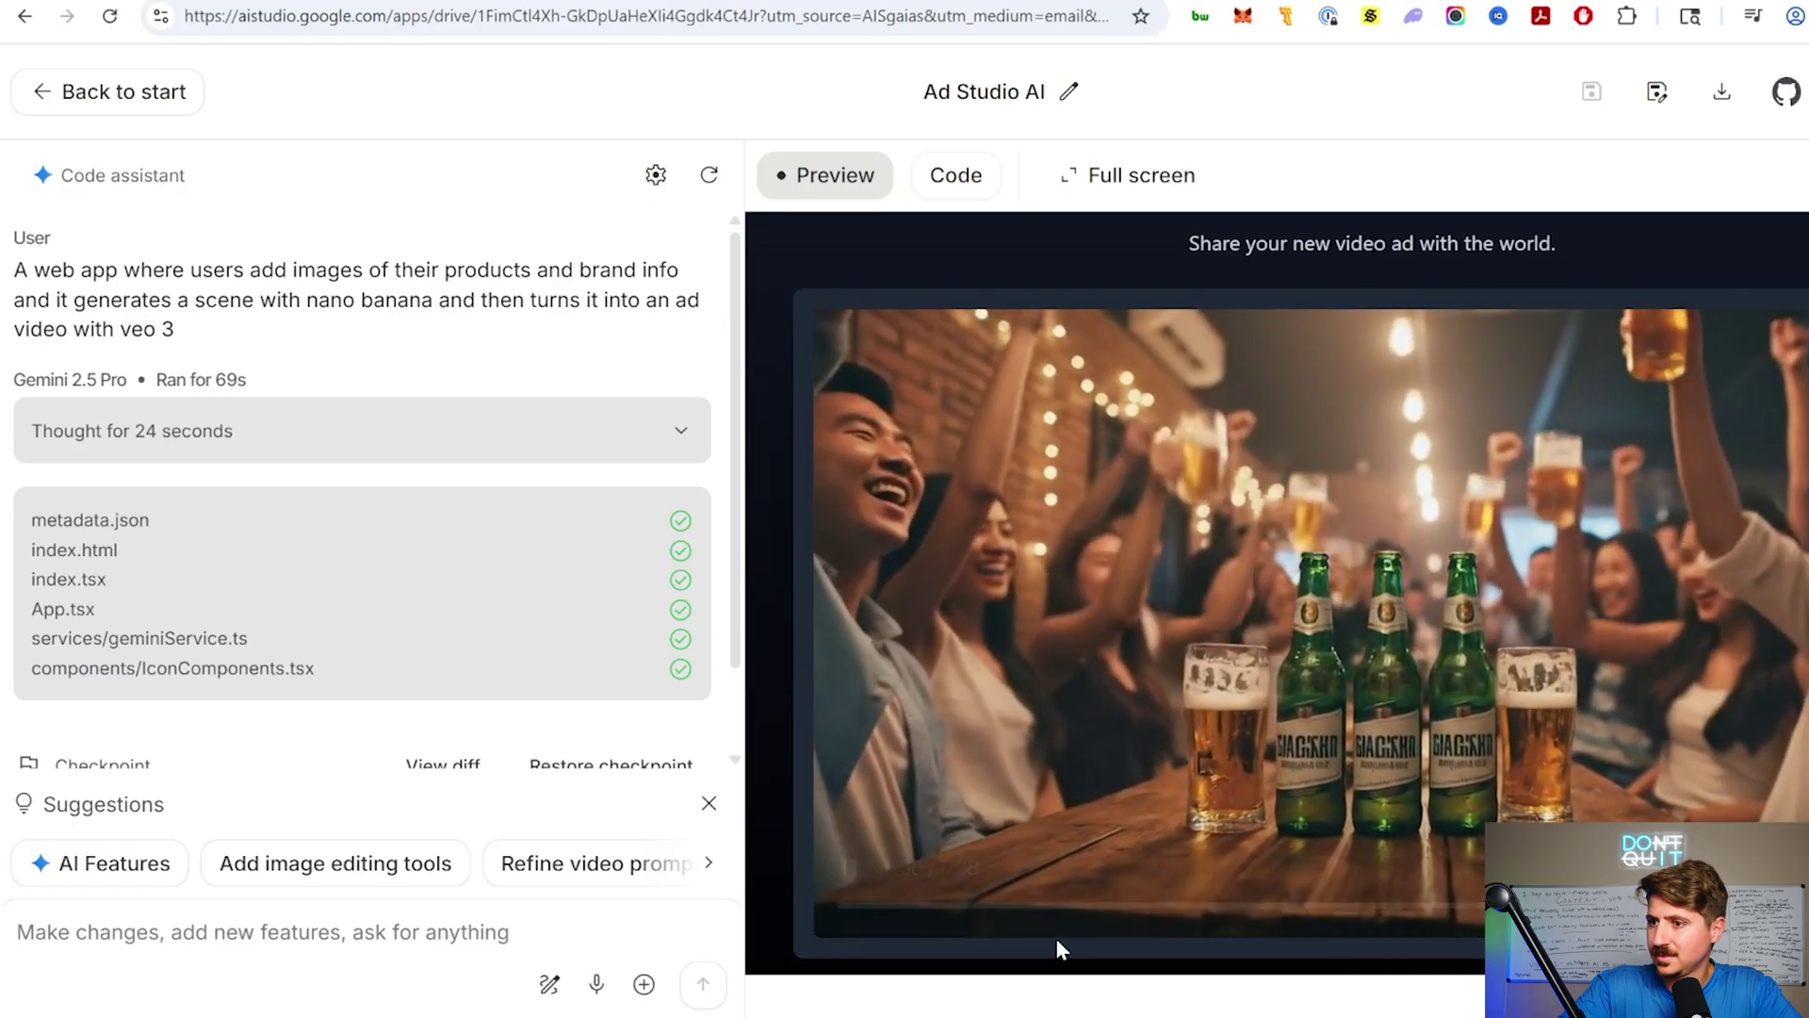
left_click(865, 906)
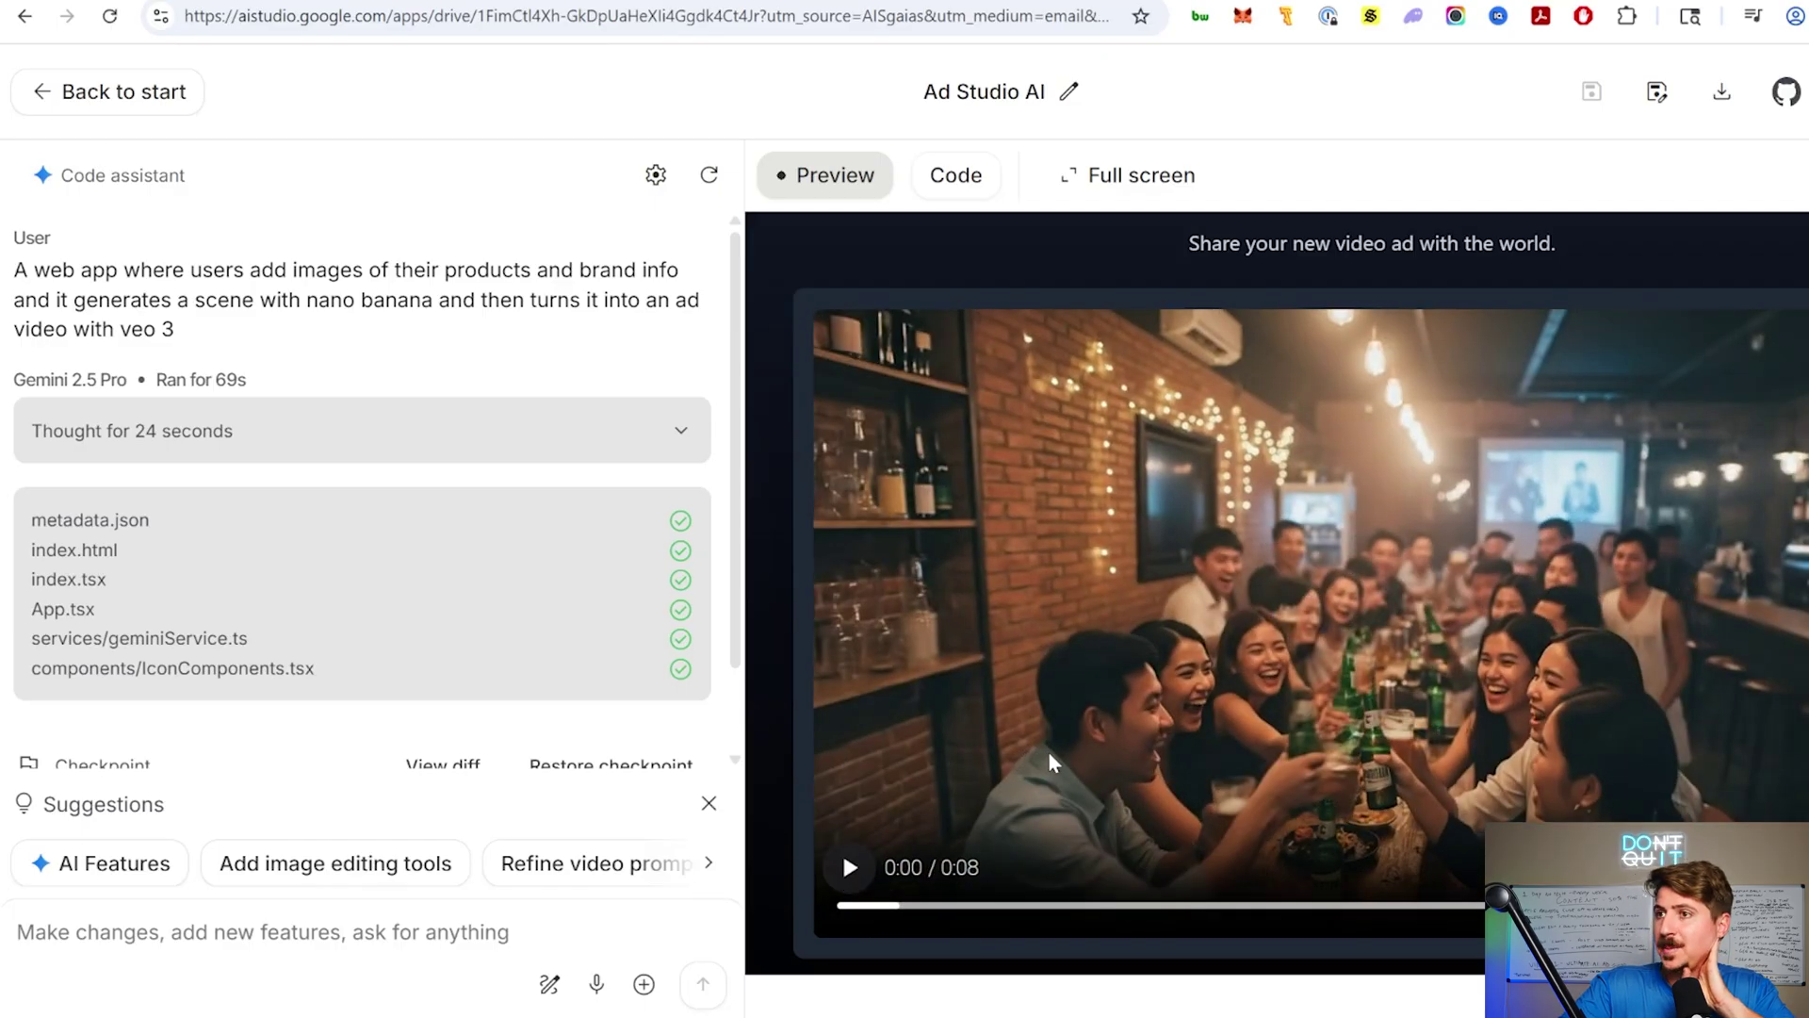
left_click_drag(248, 379, 227, 378)
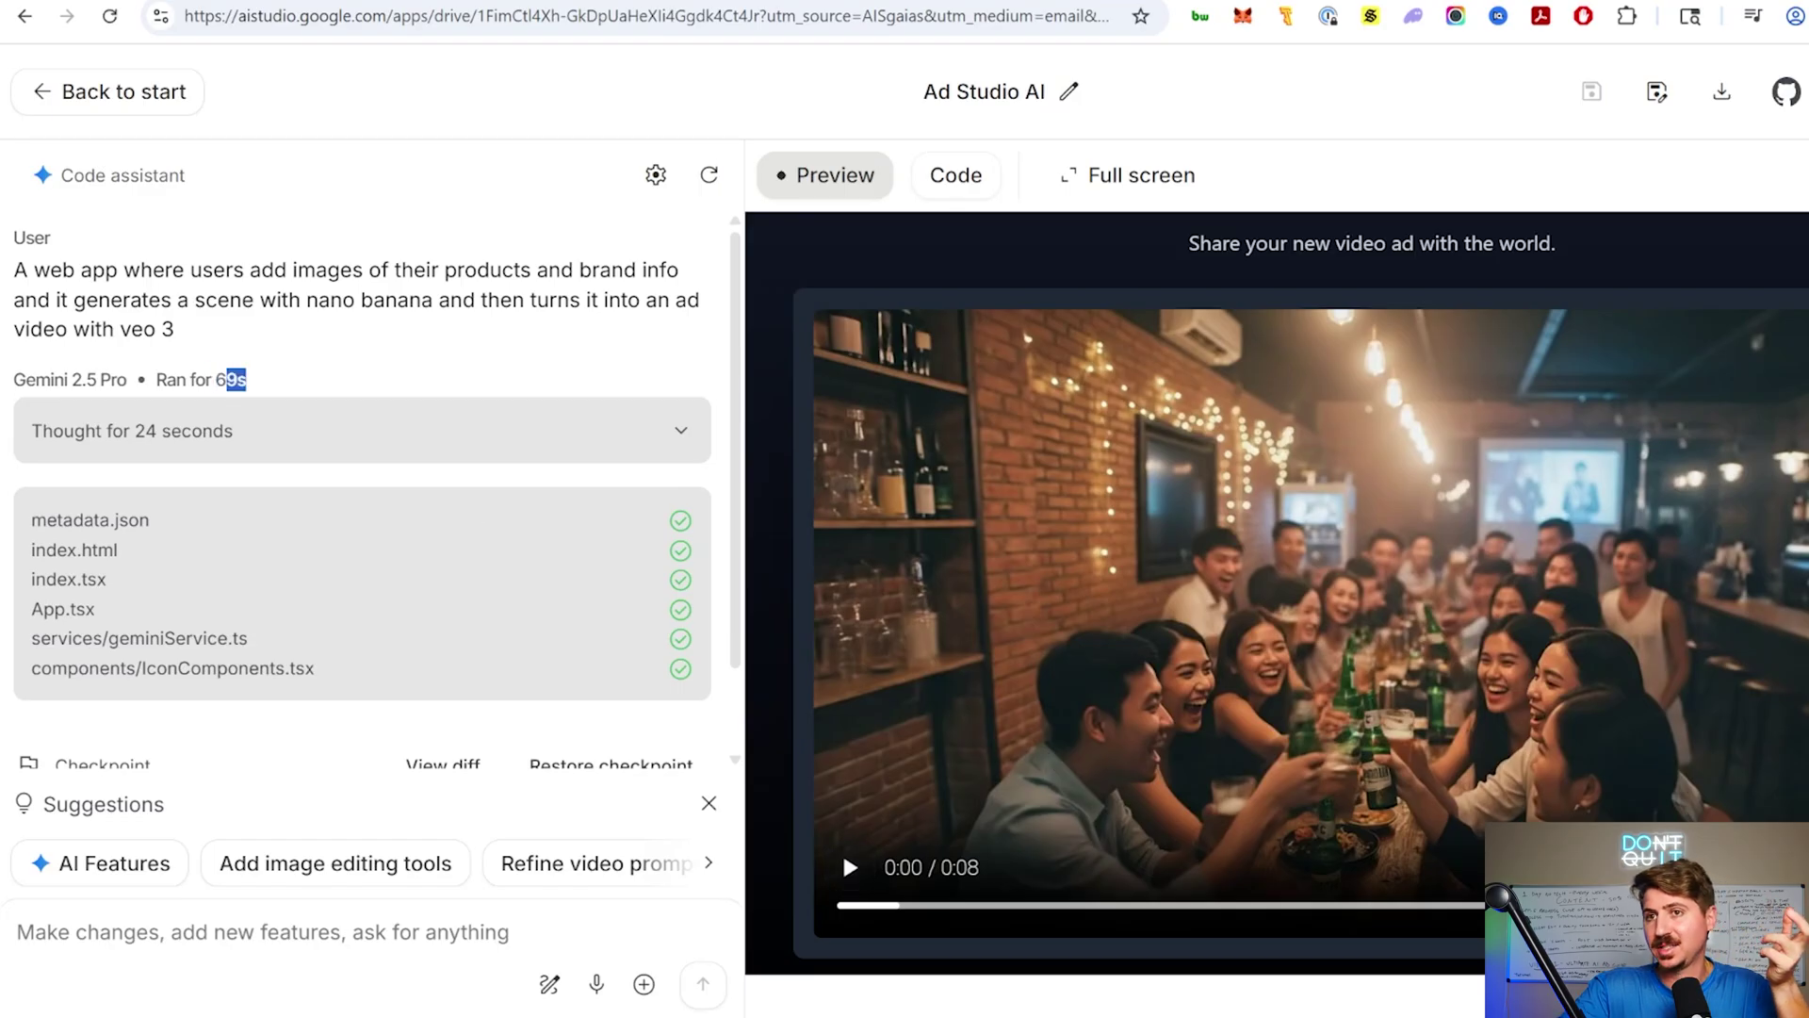
left_click(226, 379)
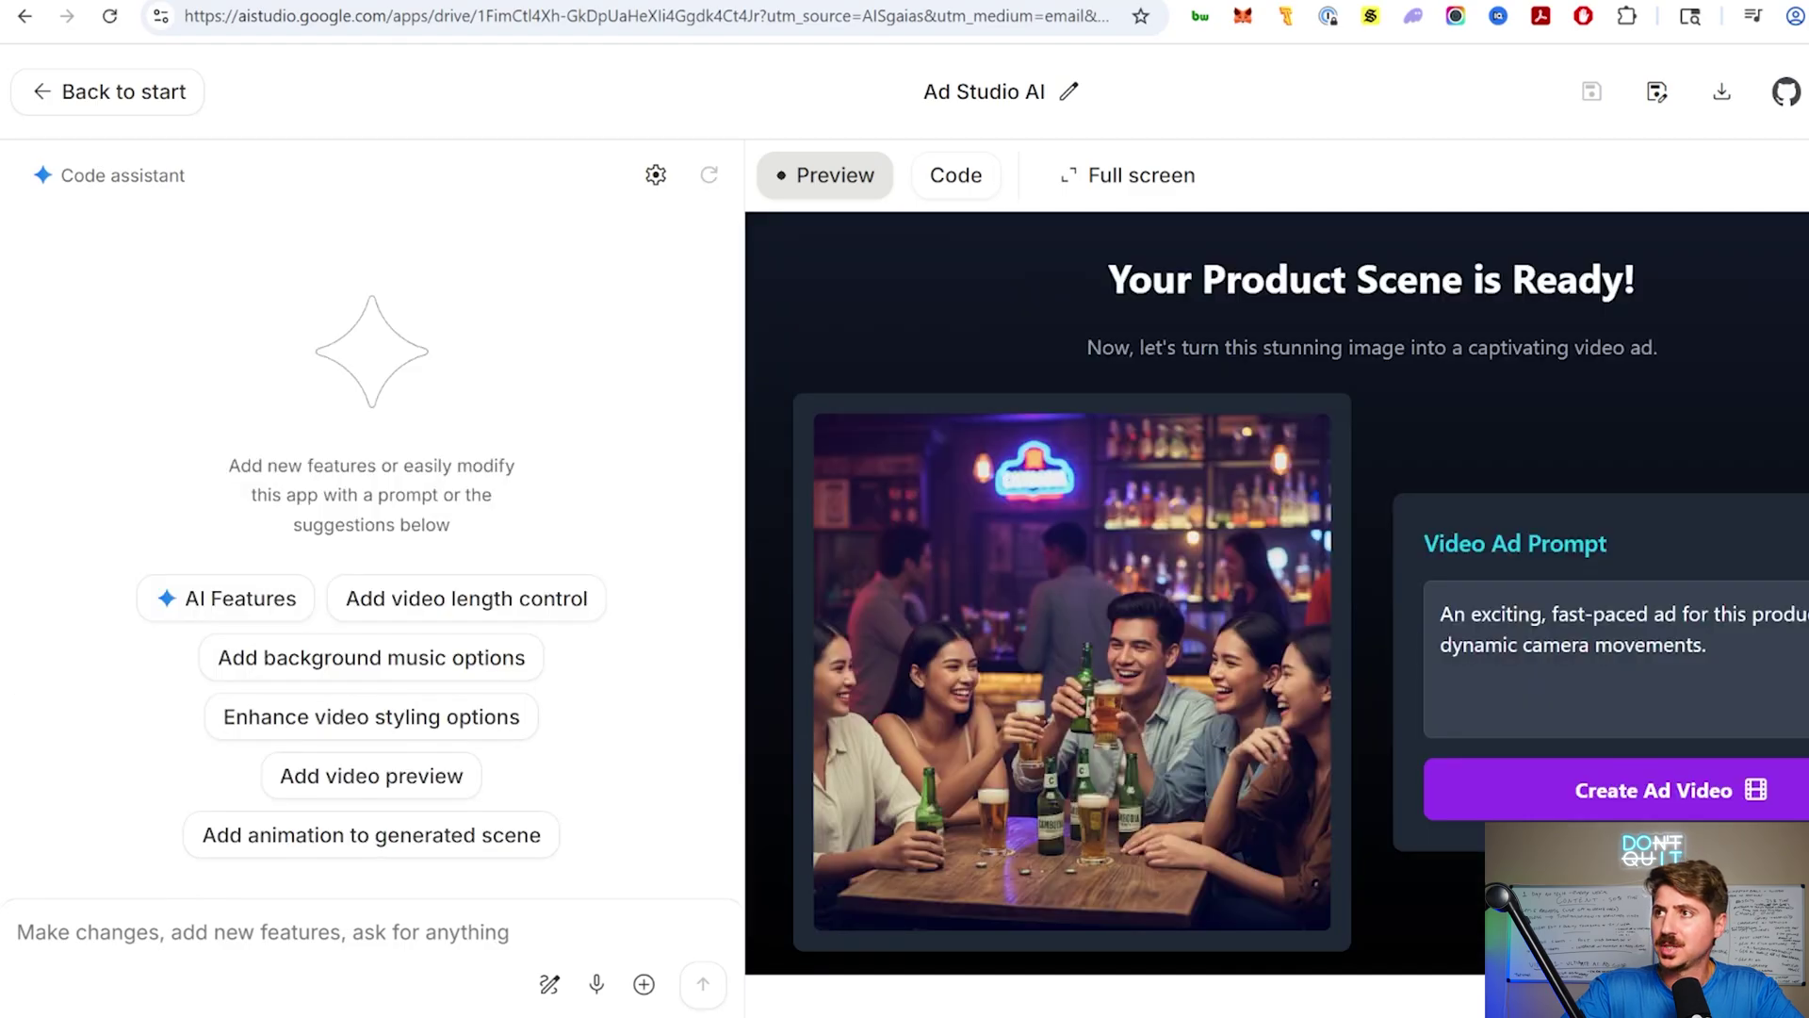
left_click(134, 108)
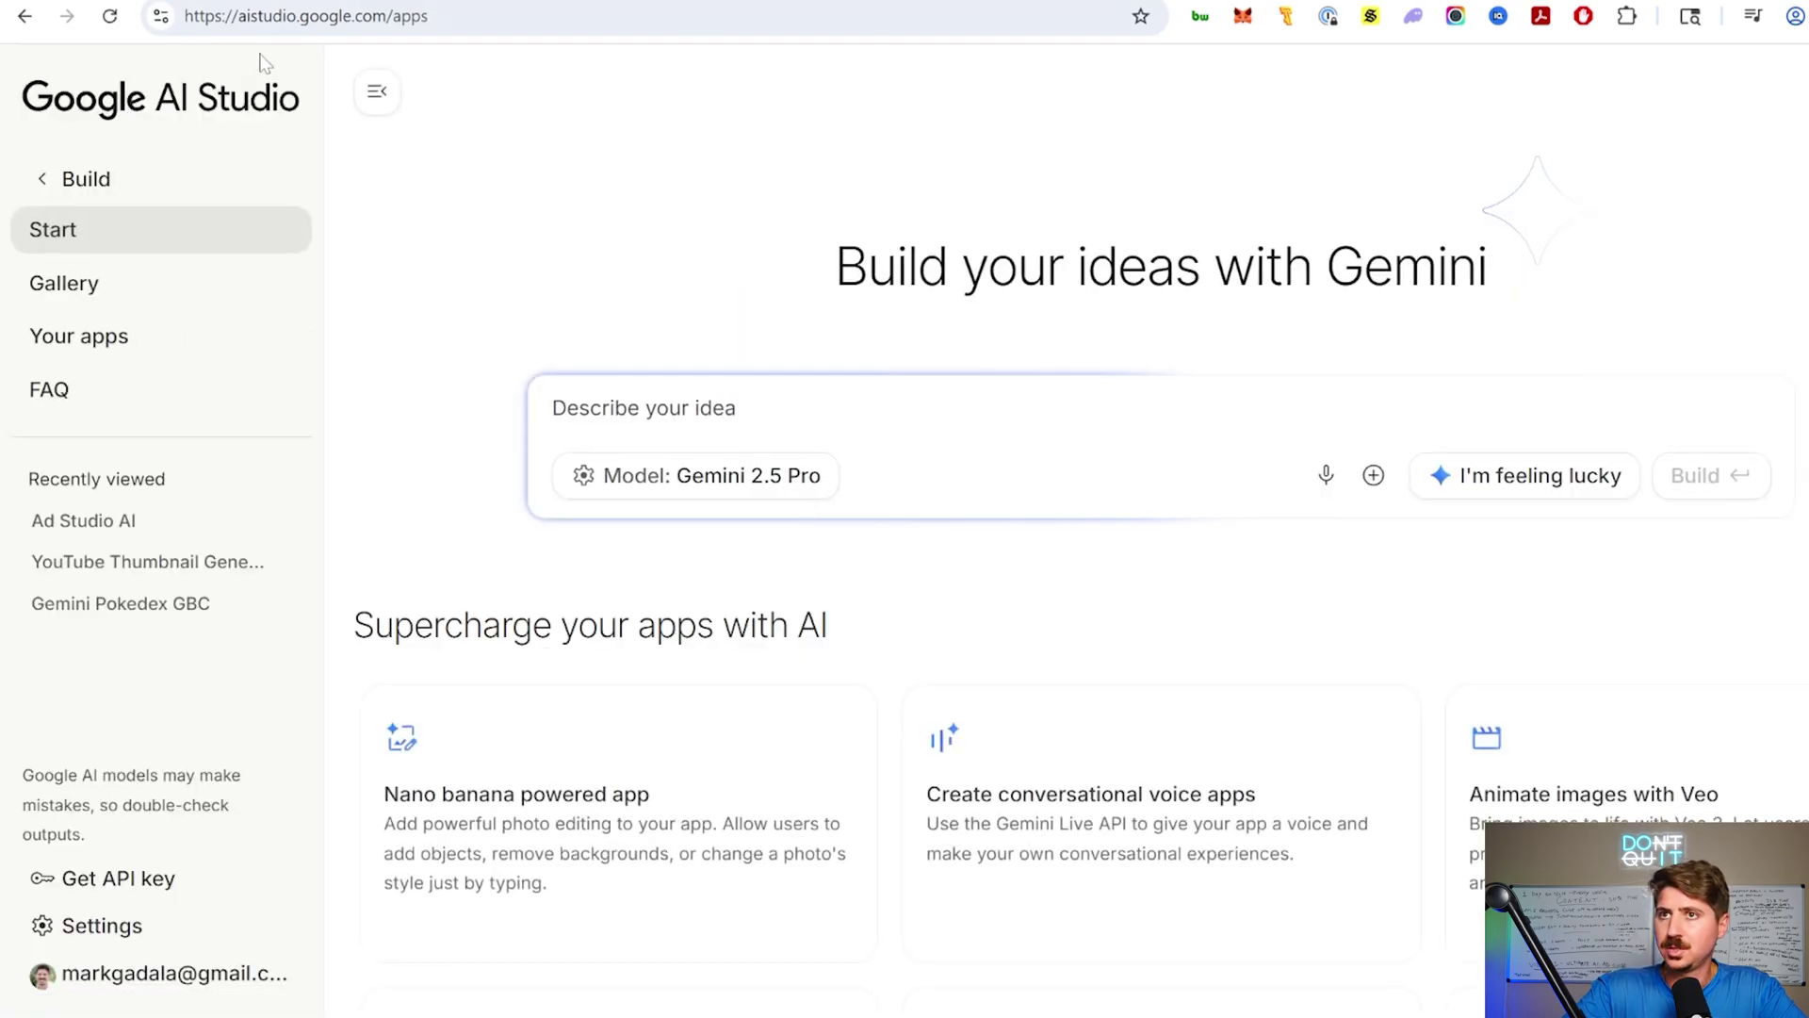
- Check the advanced build settings and submit the 'nano banana' anime character builder prompt
left_click_drag(238, 16, 352, 16)
left_click(412, 17)
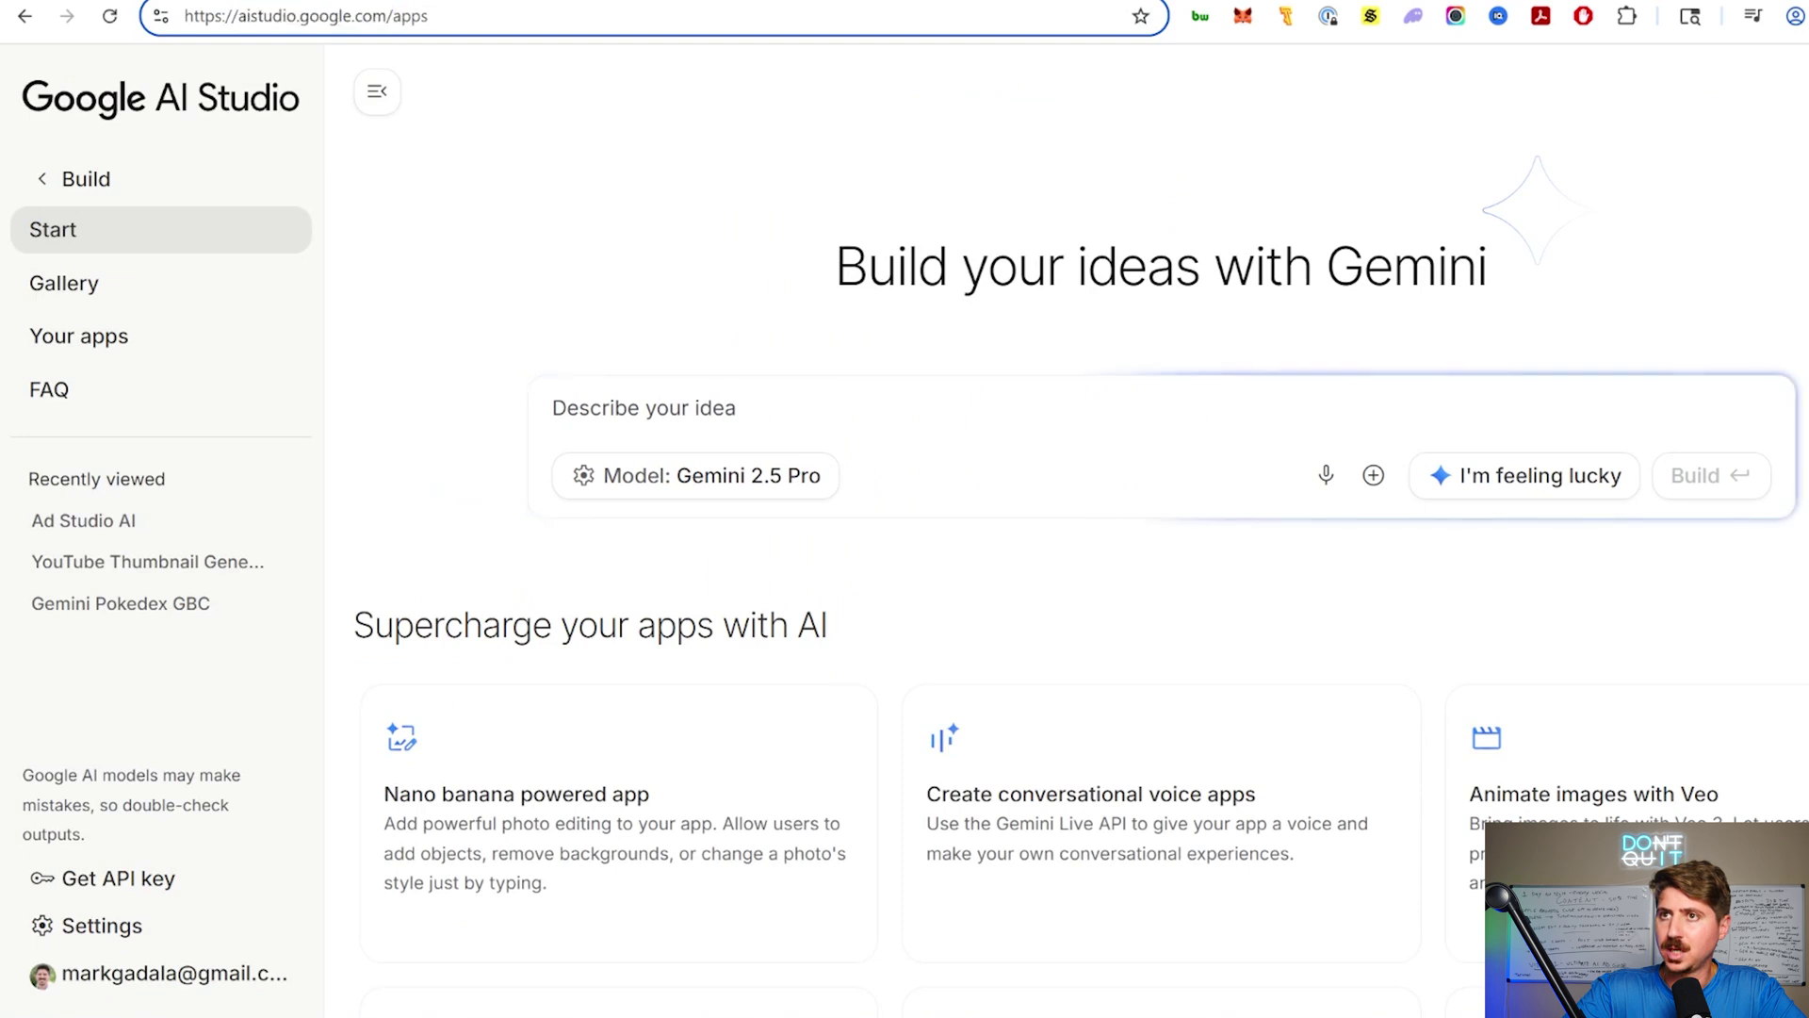
double_click(411, 16)
left_click(758, 303)
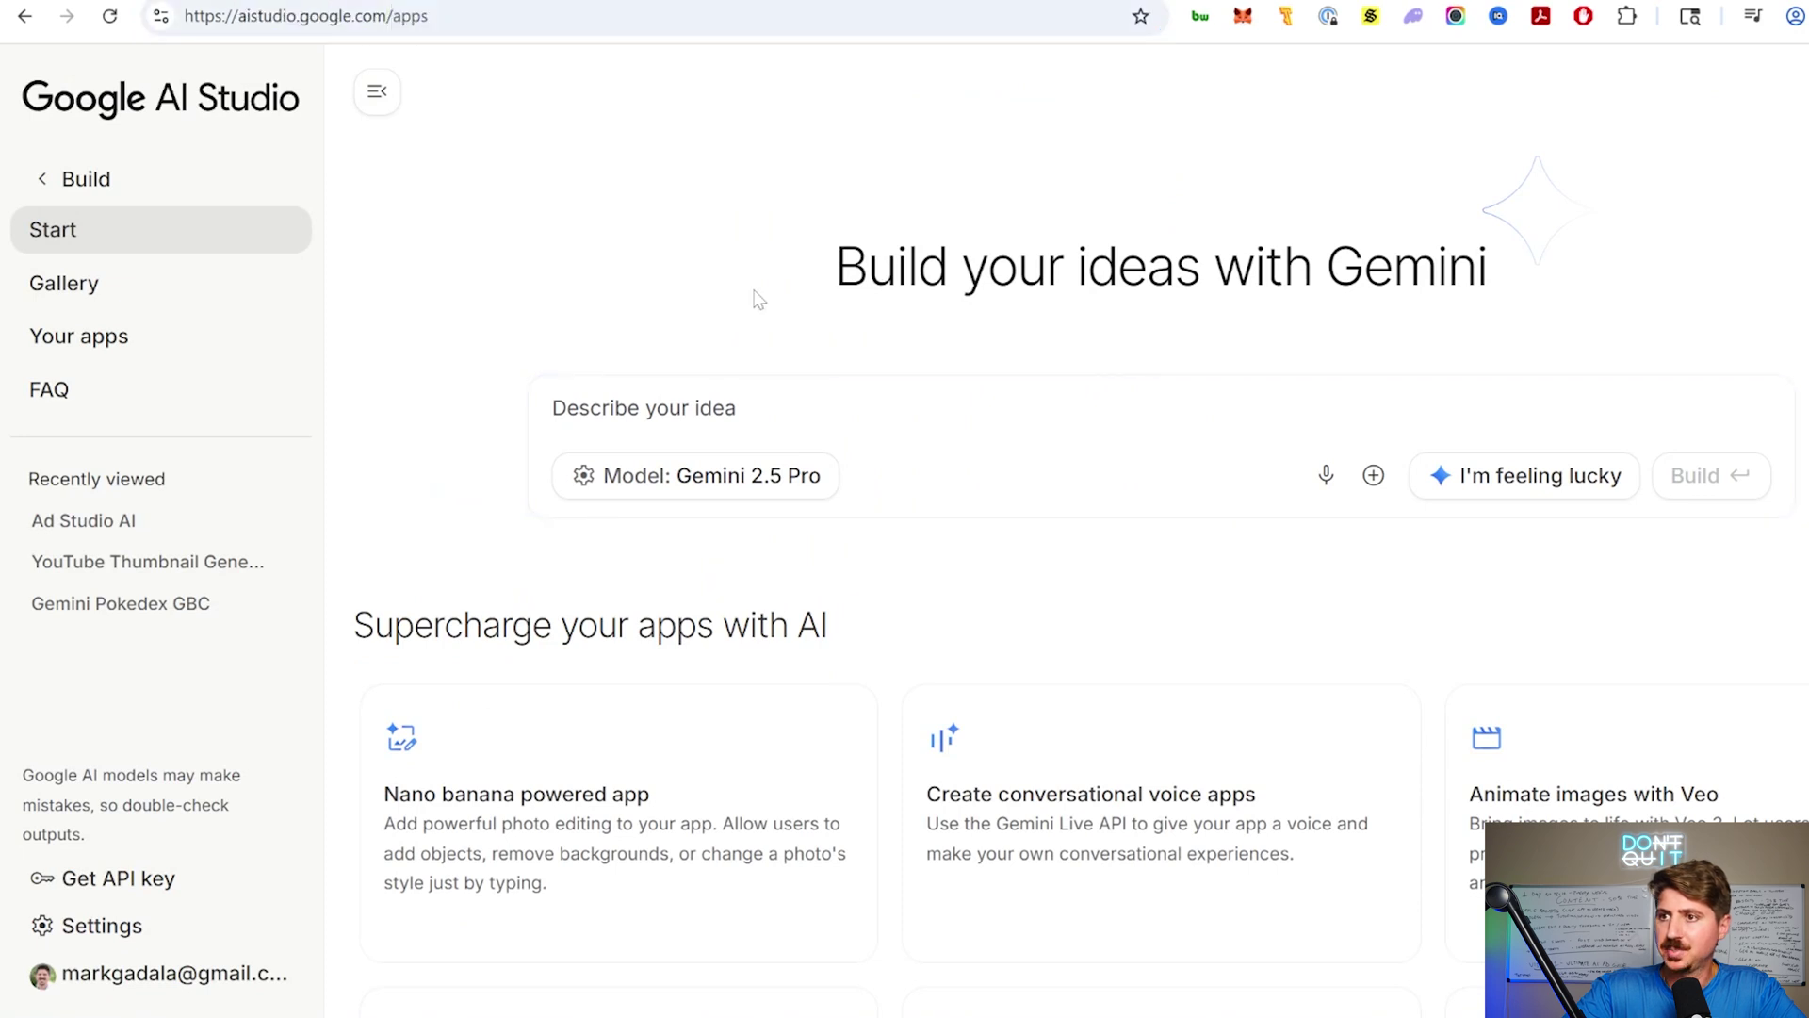
left_click(722, 480)
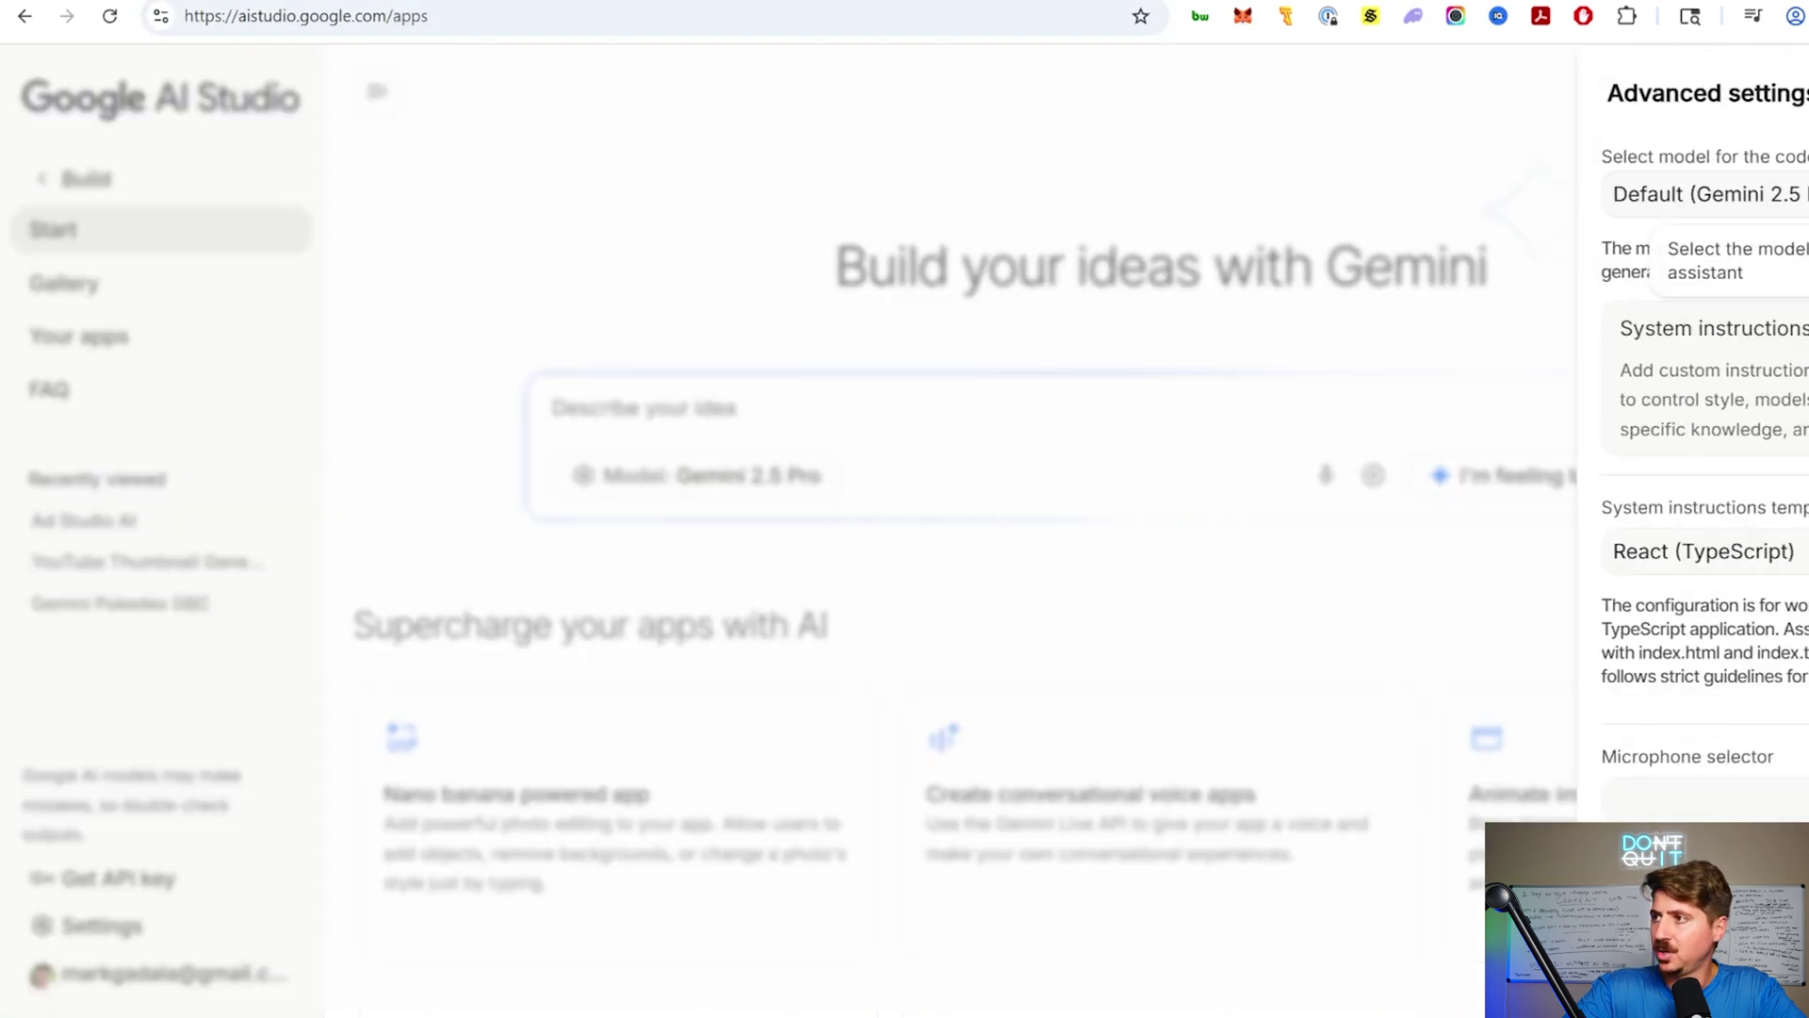
left_click(751, 206)
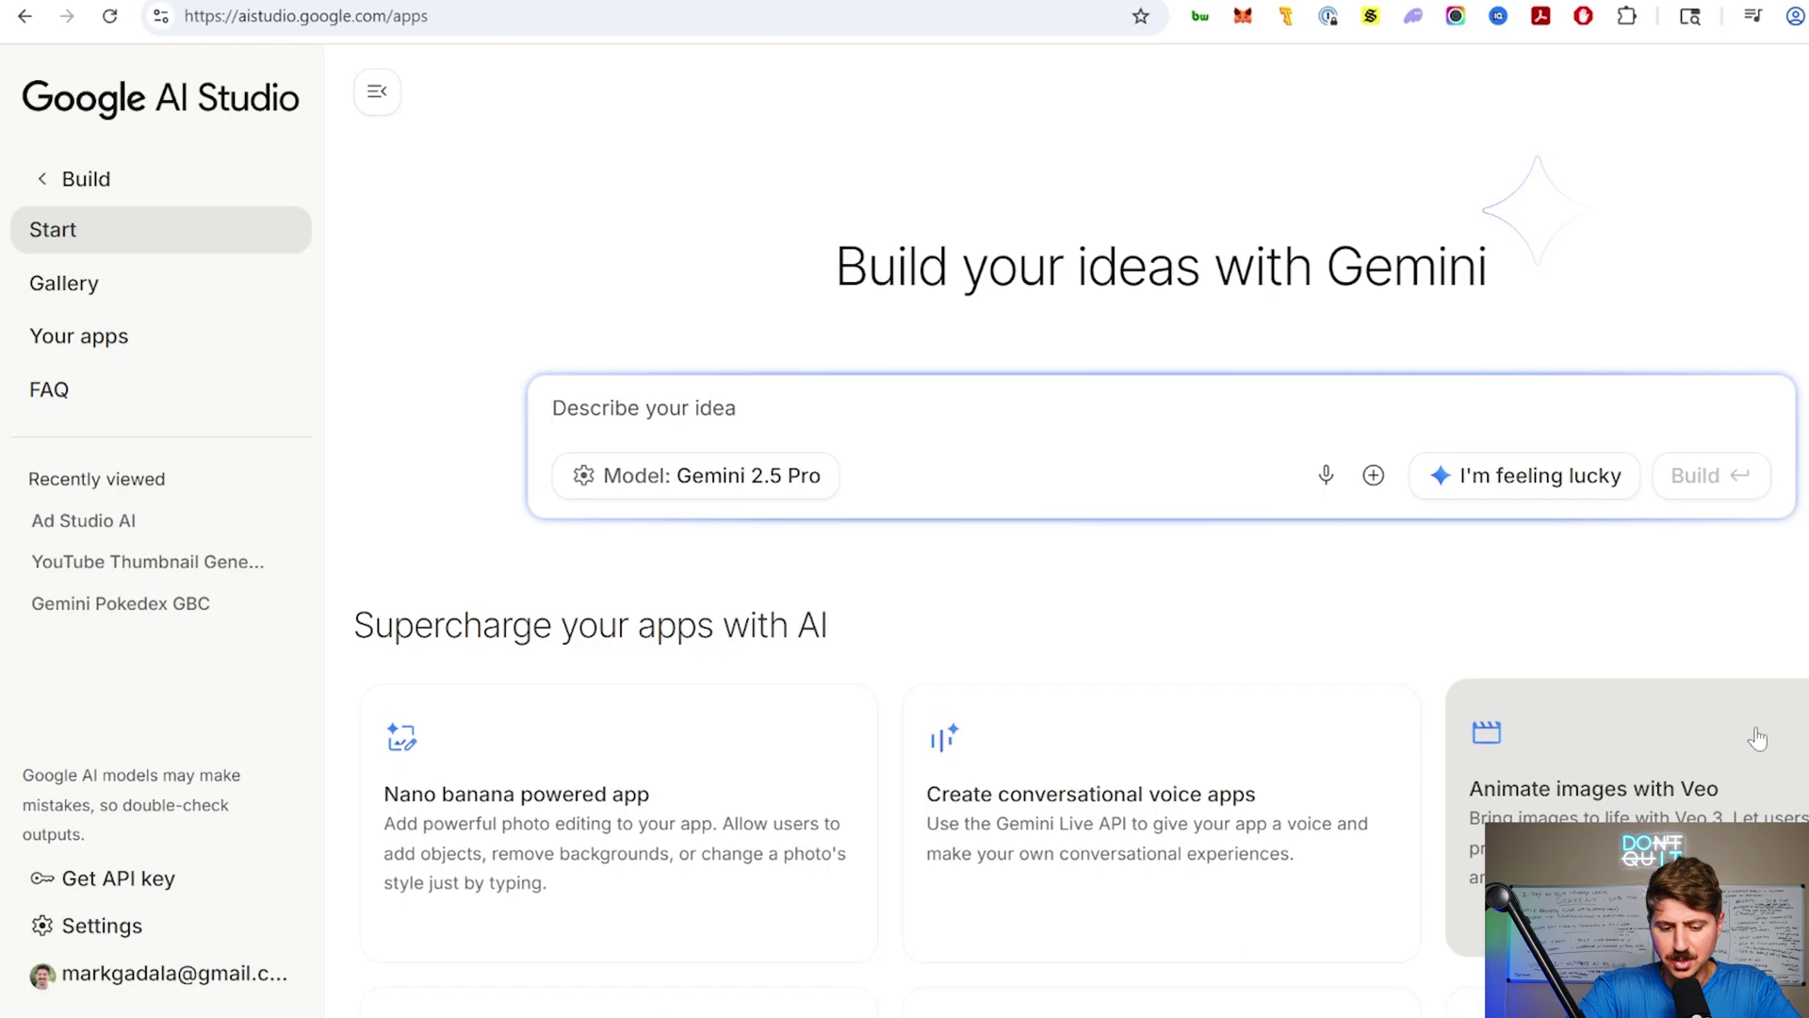
type("An")
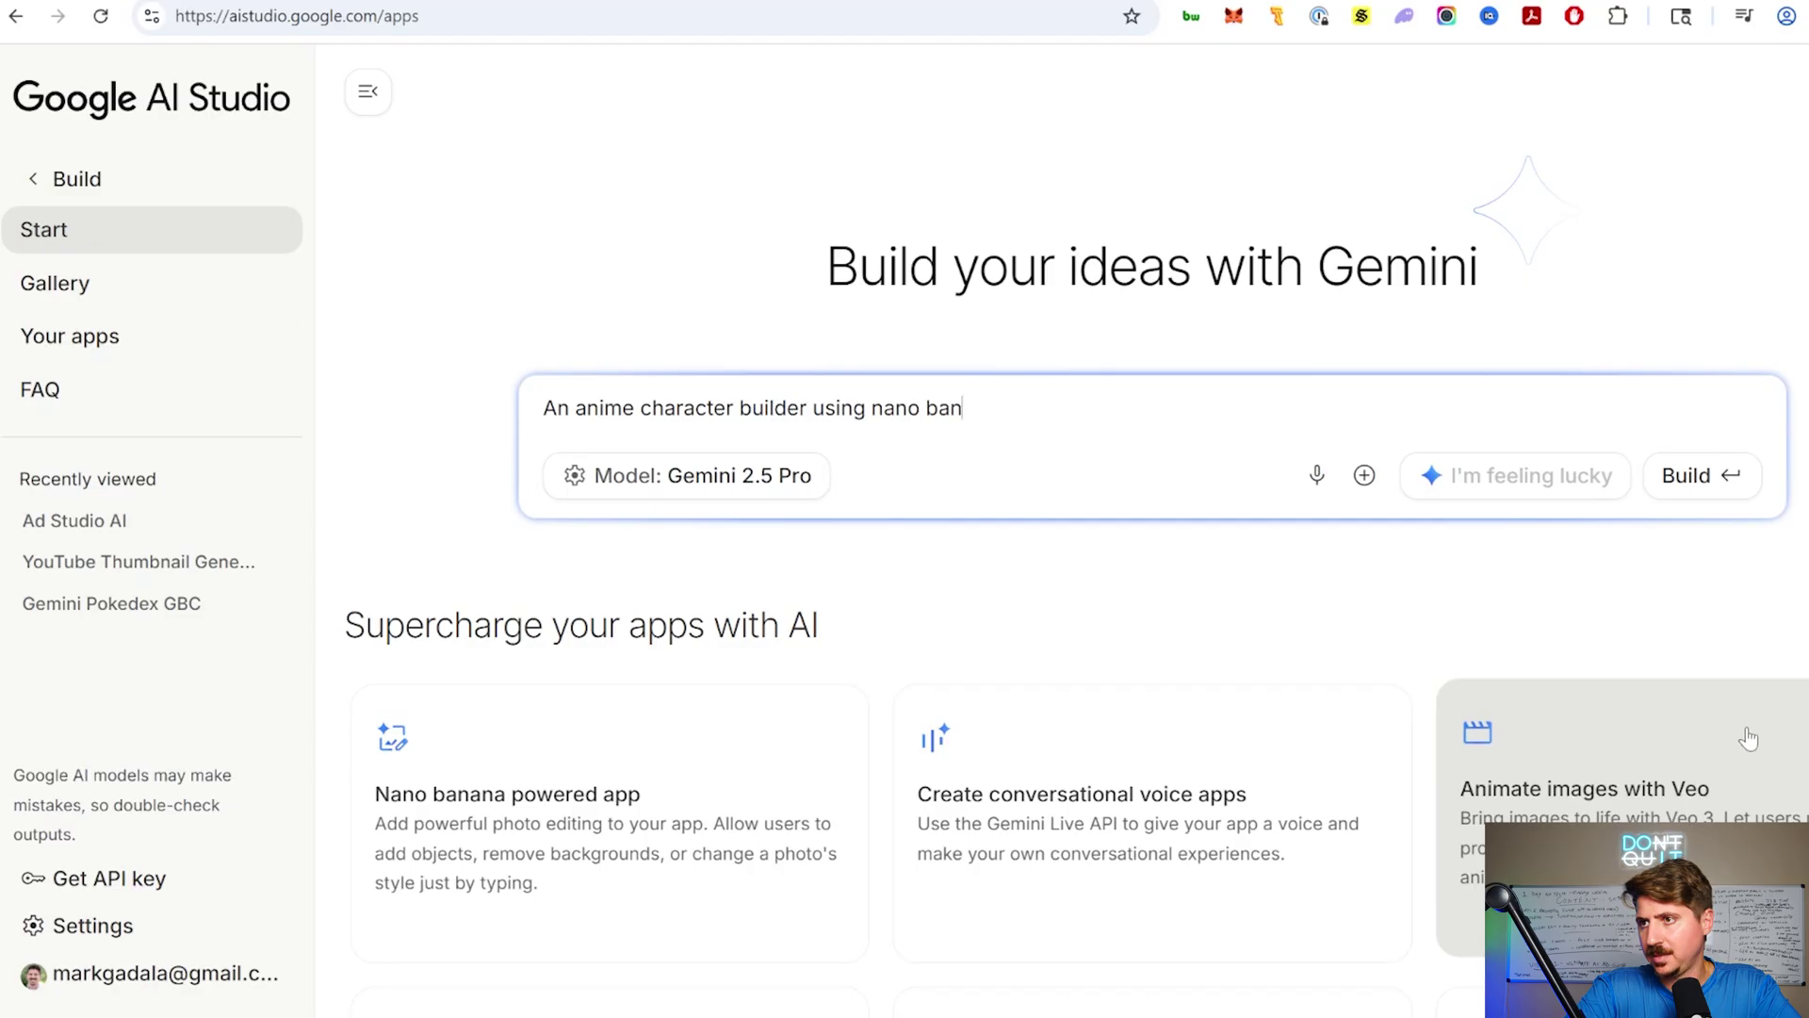
type("ana")
left_click(1716, 475)
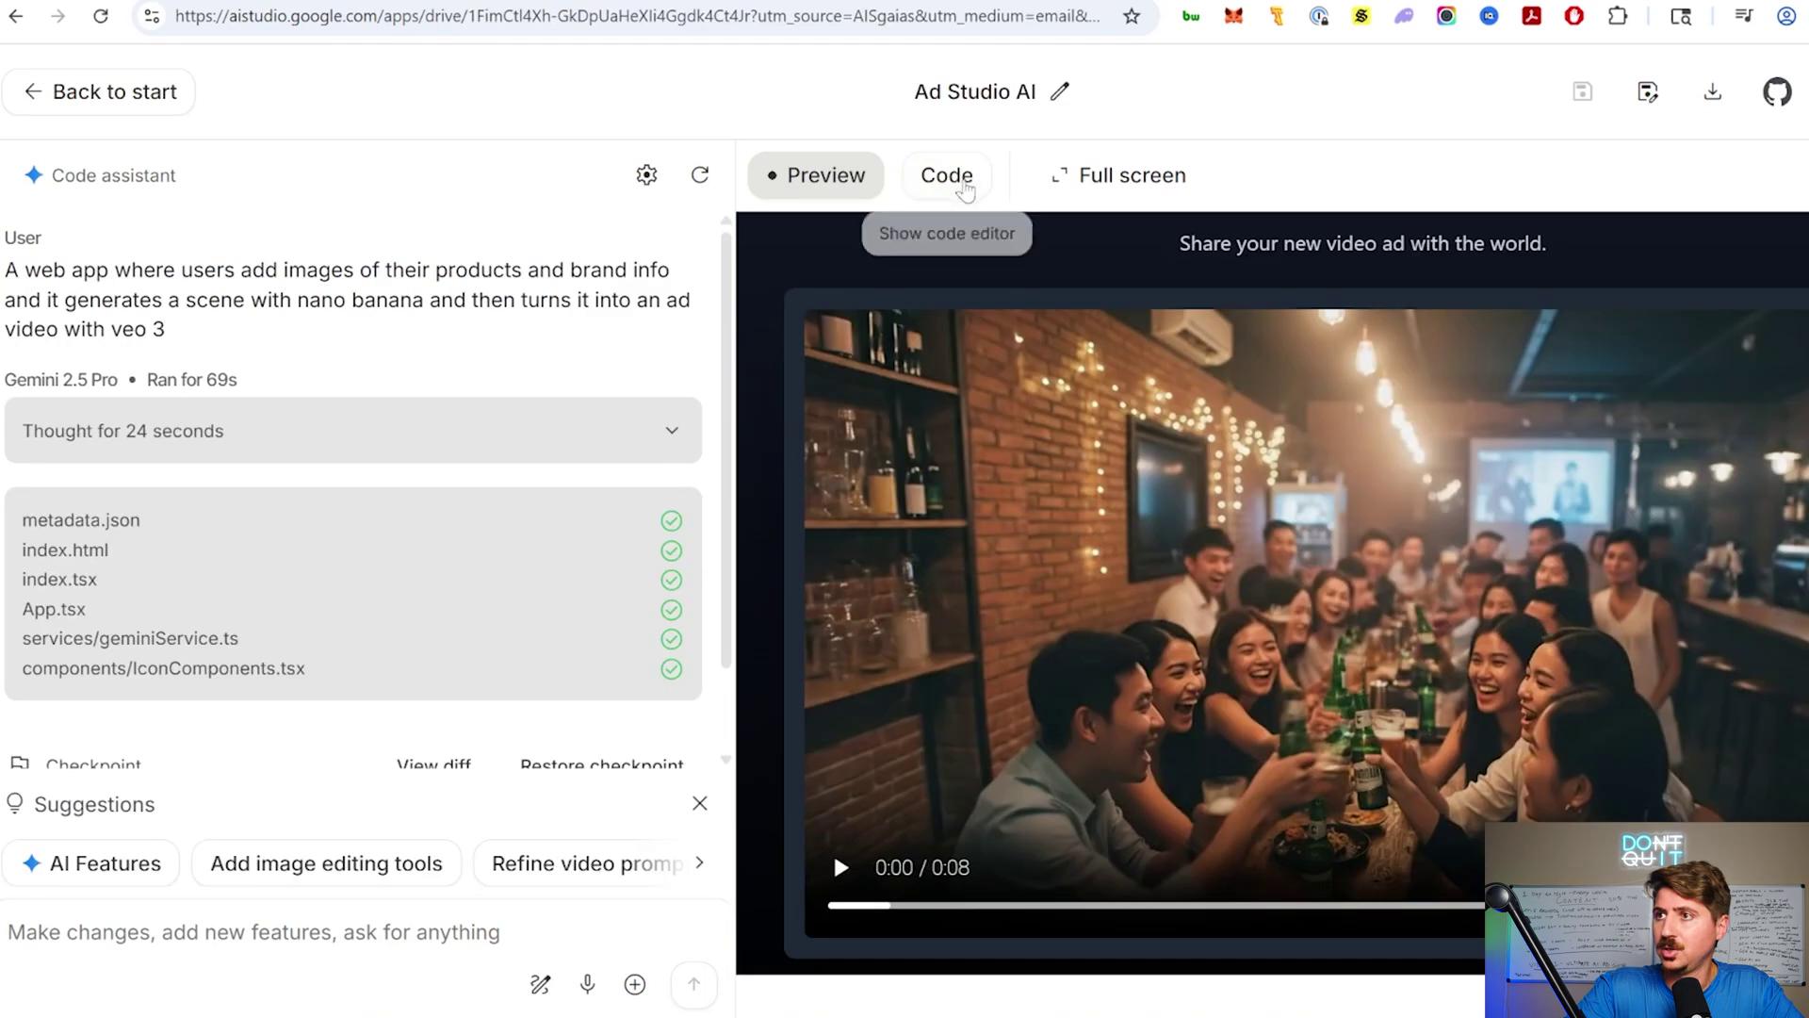
left_click(947, 176)
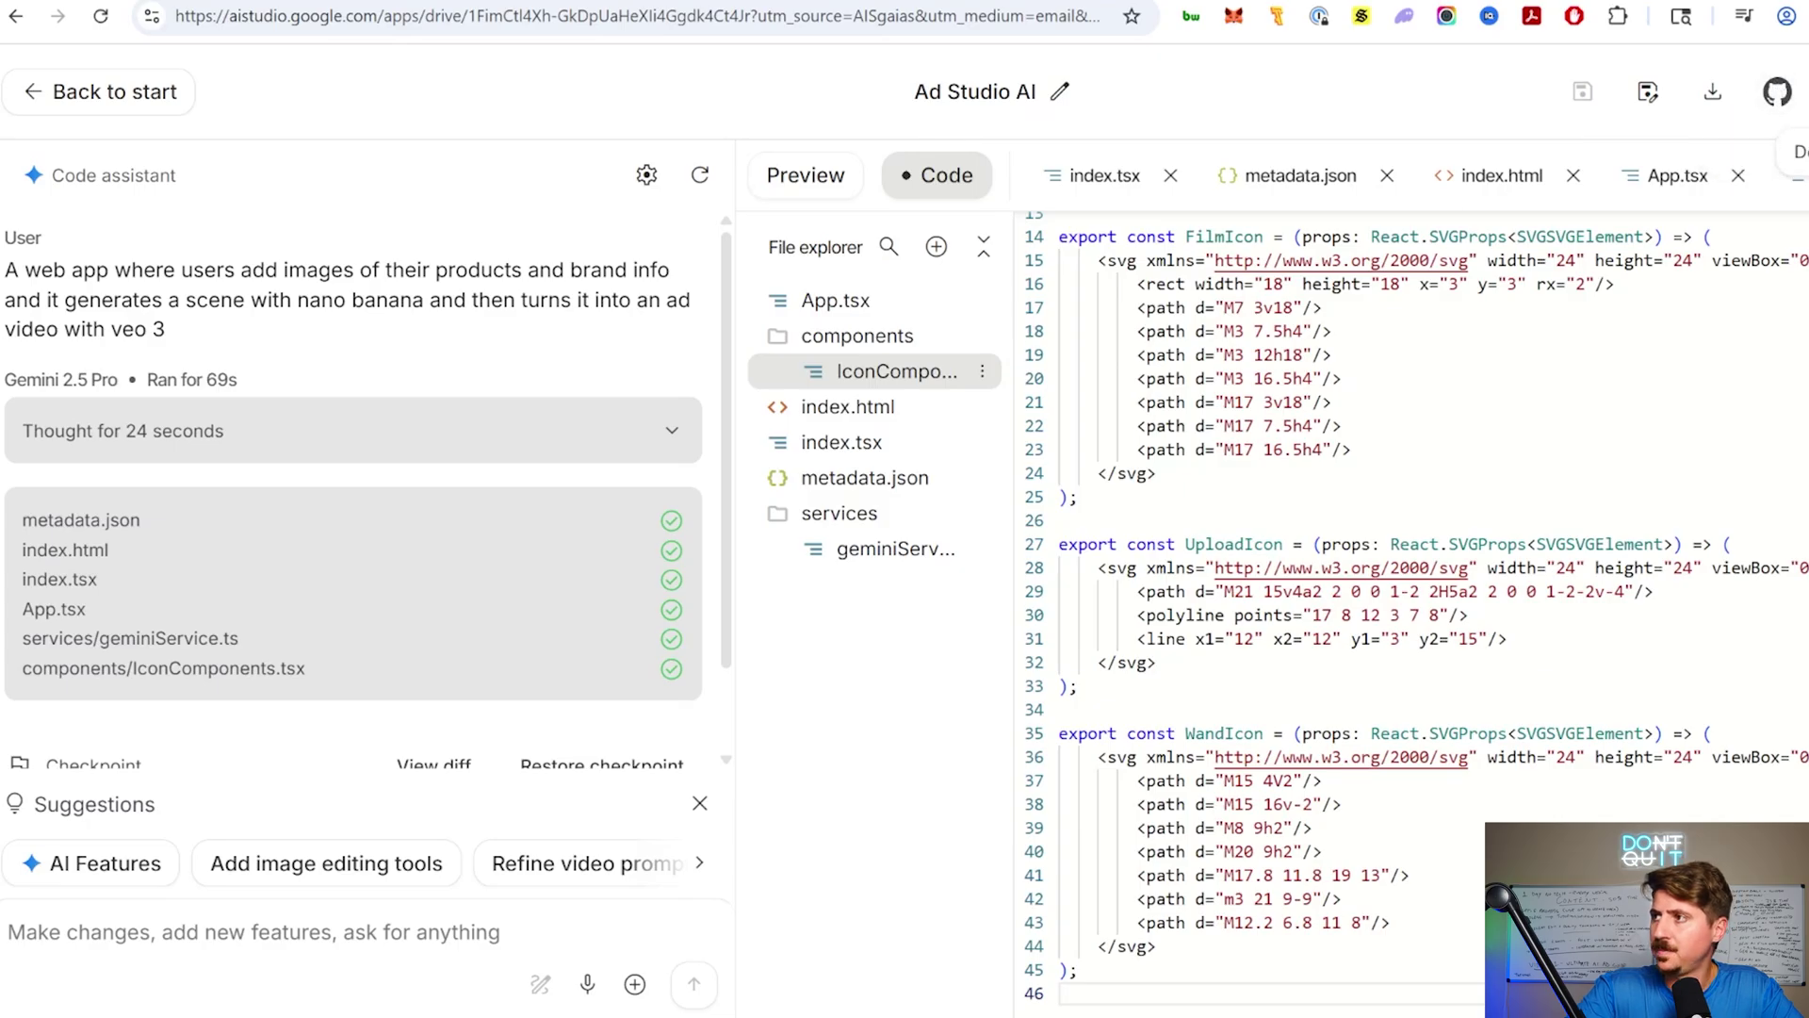
- Open and cancel the Google Cloud deploy dialog, then return to the live preview
left_click(1807, 92)
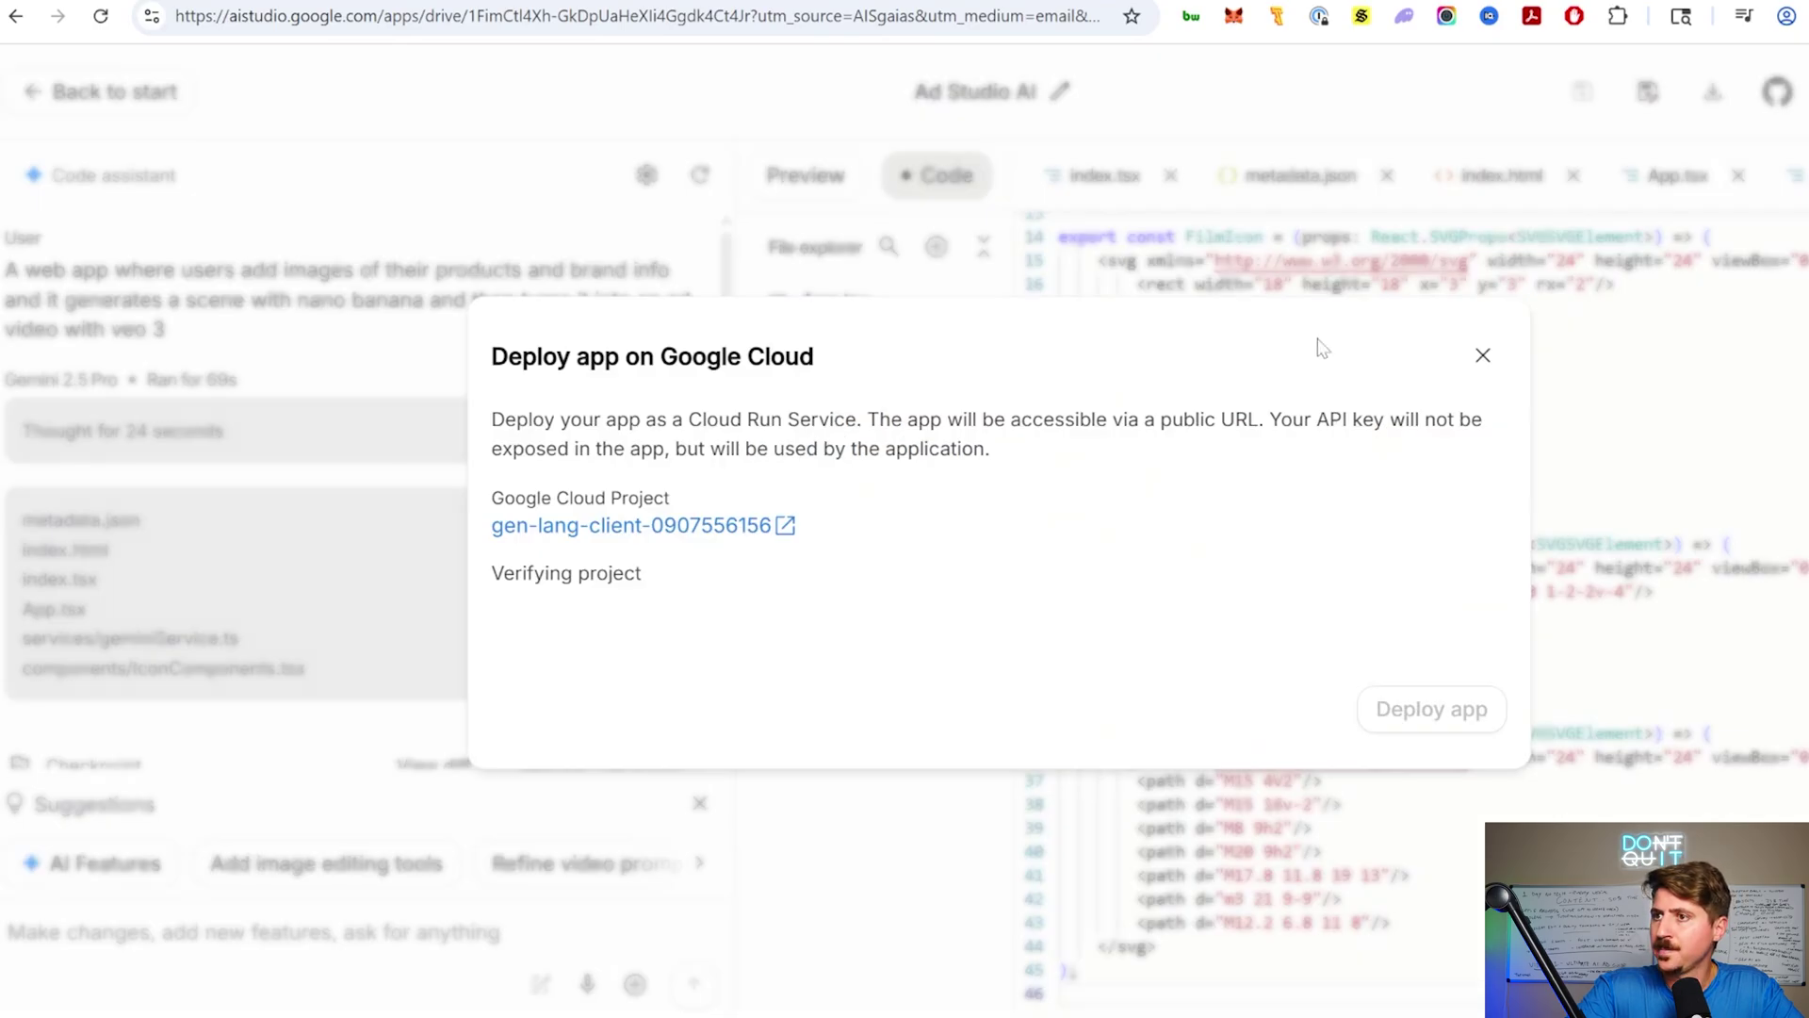
left_click_drag(544, 384, 809, 361)
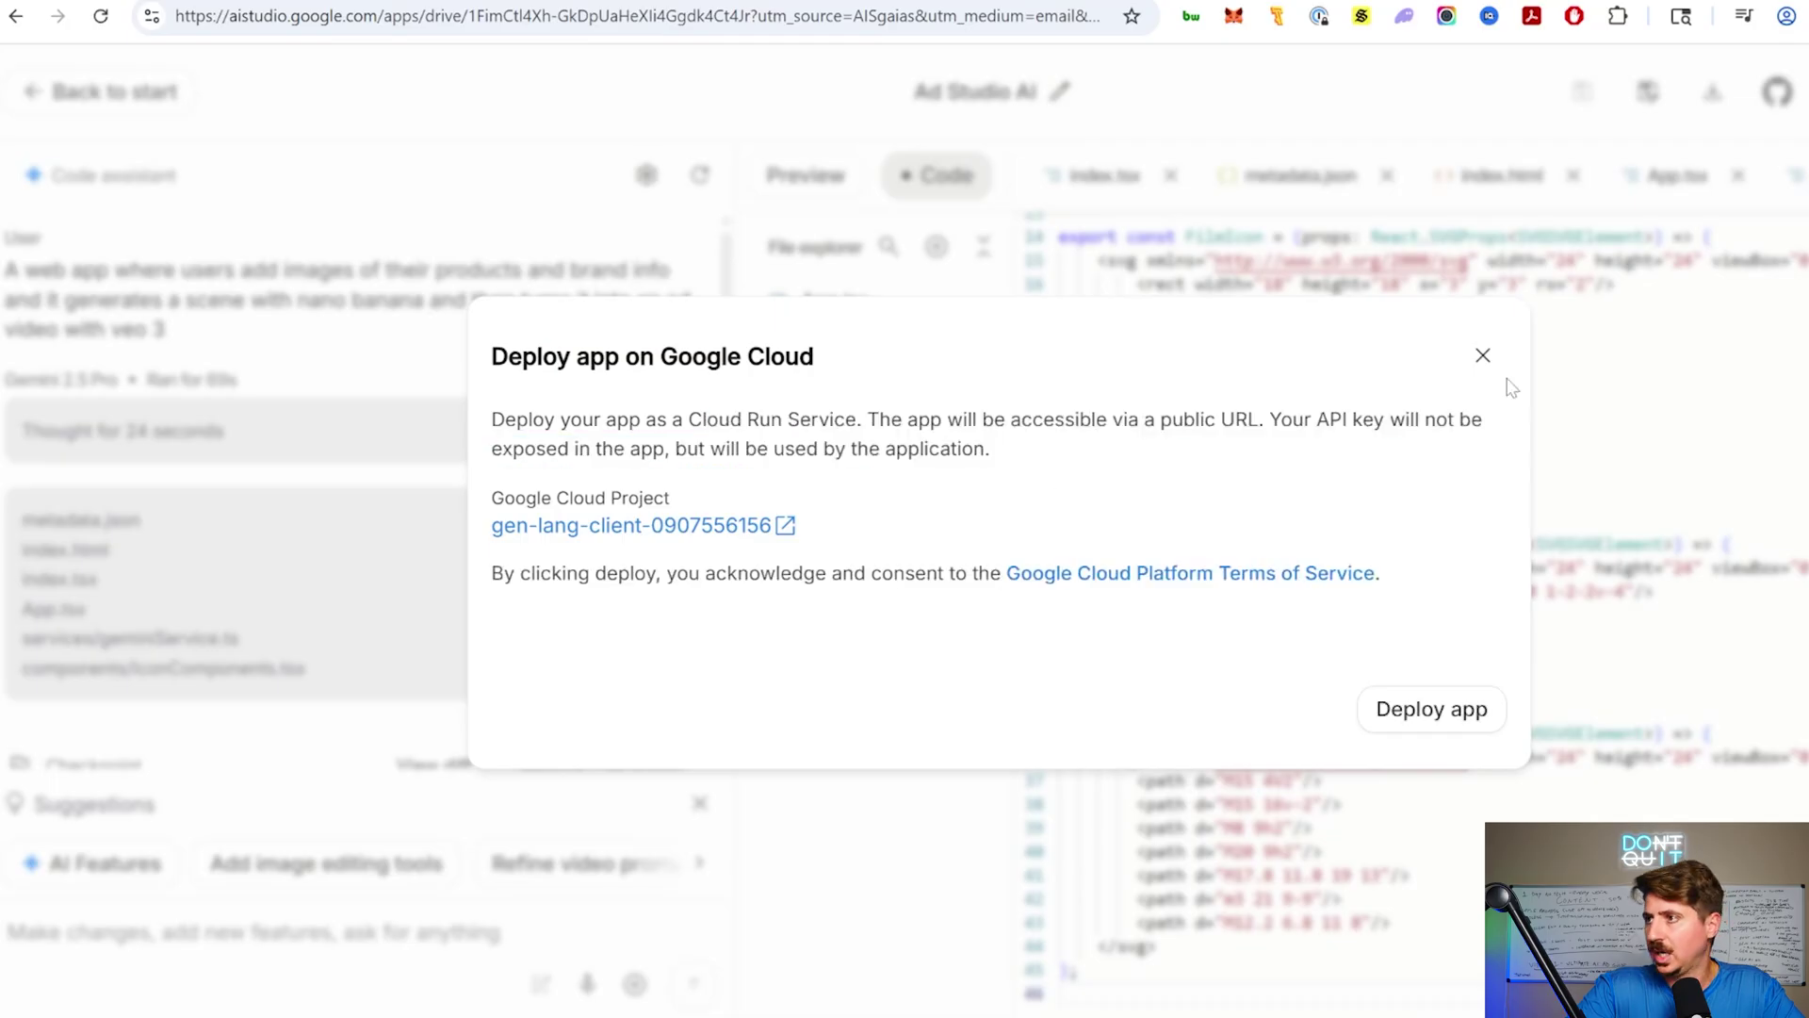
left_click(1482, 358)
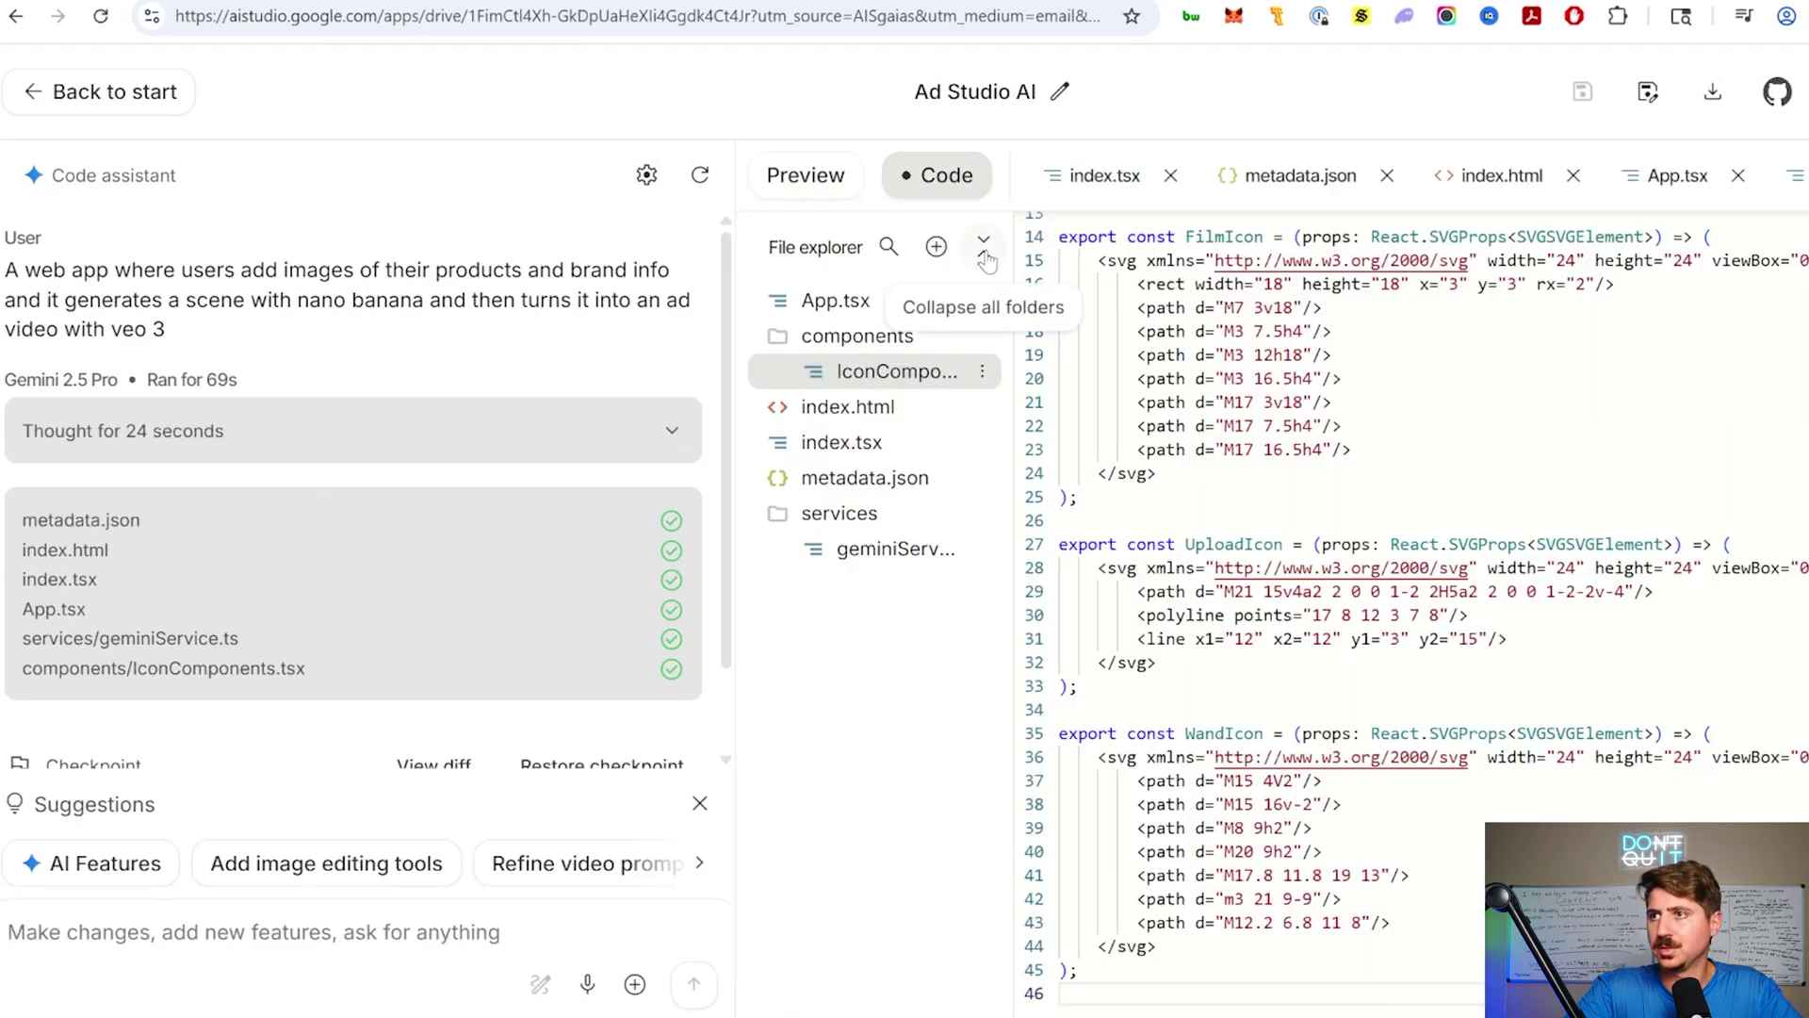
left_click(806, 174)
scroll(1470, 612, "down", 2)
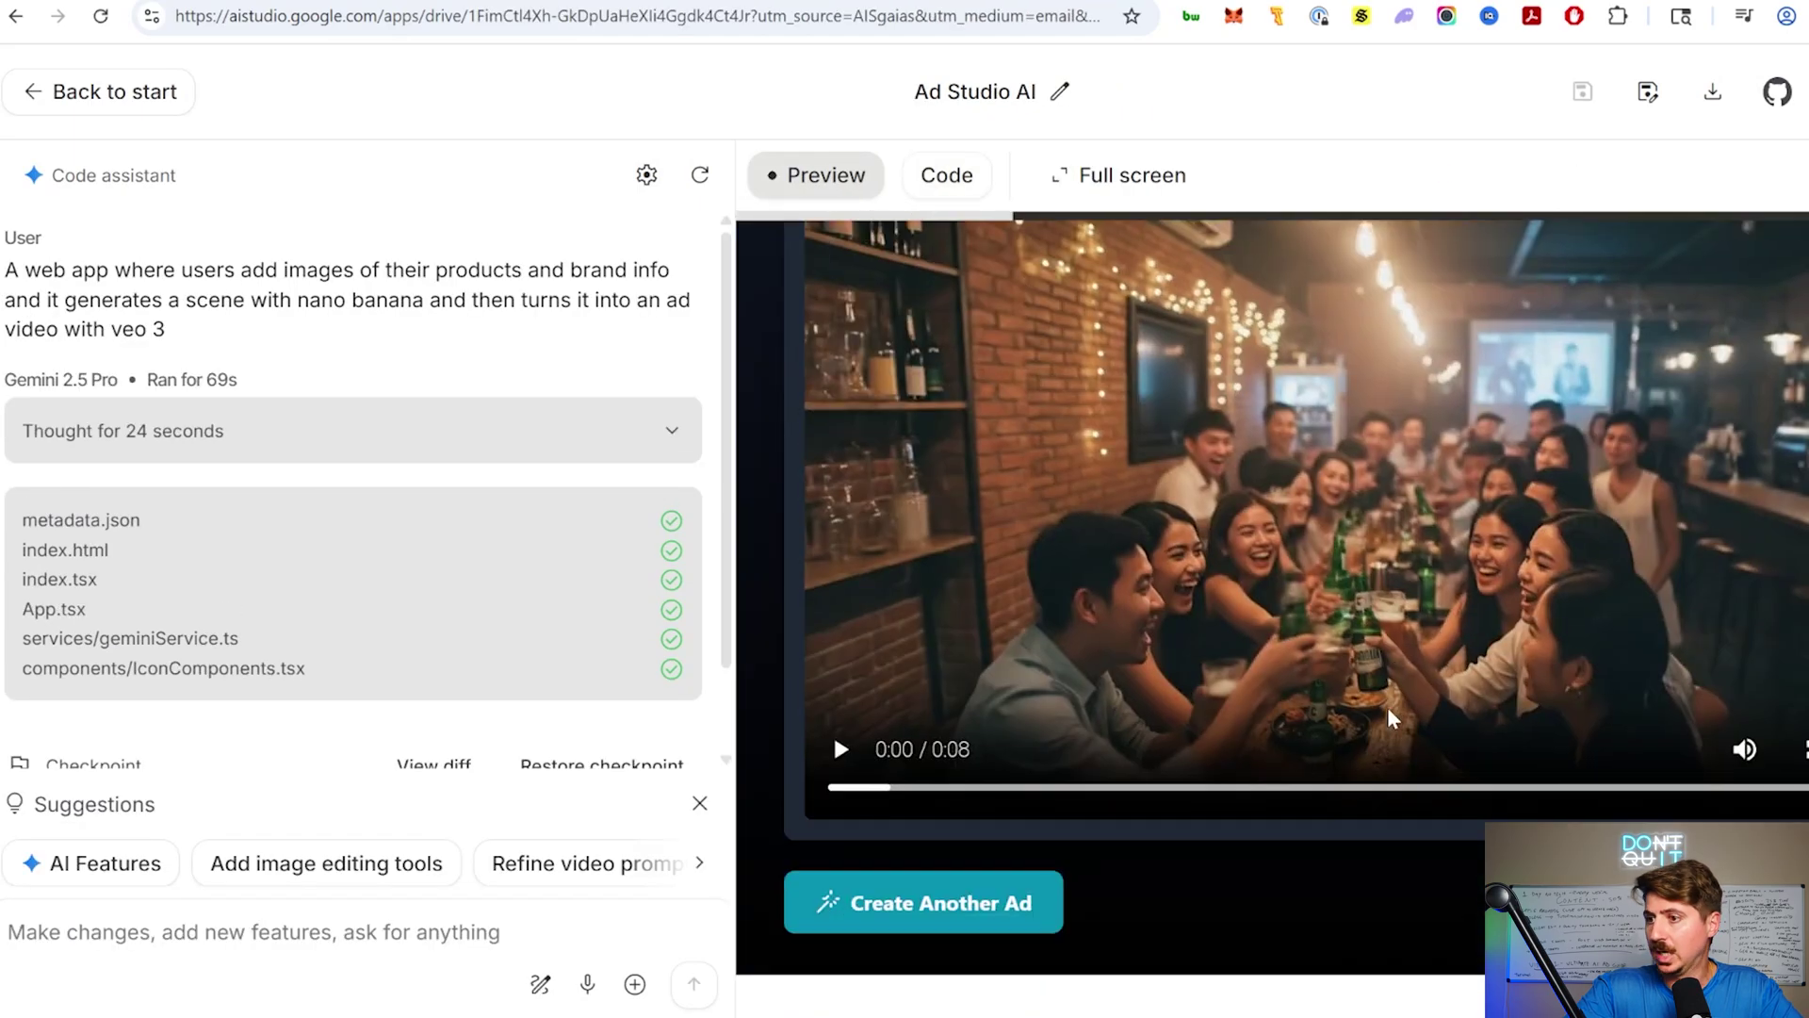
scroll(1387, 707, "up", 2)
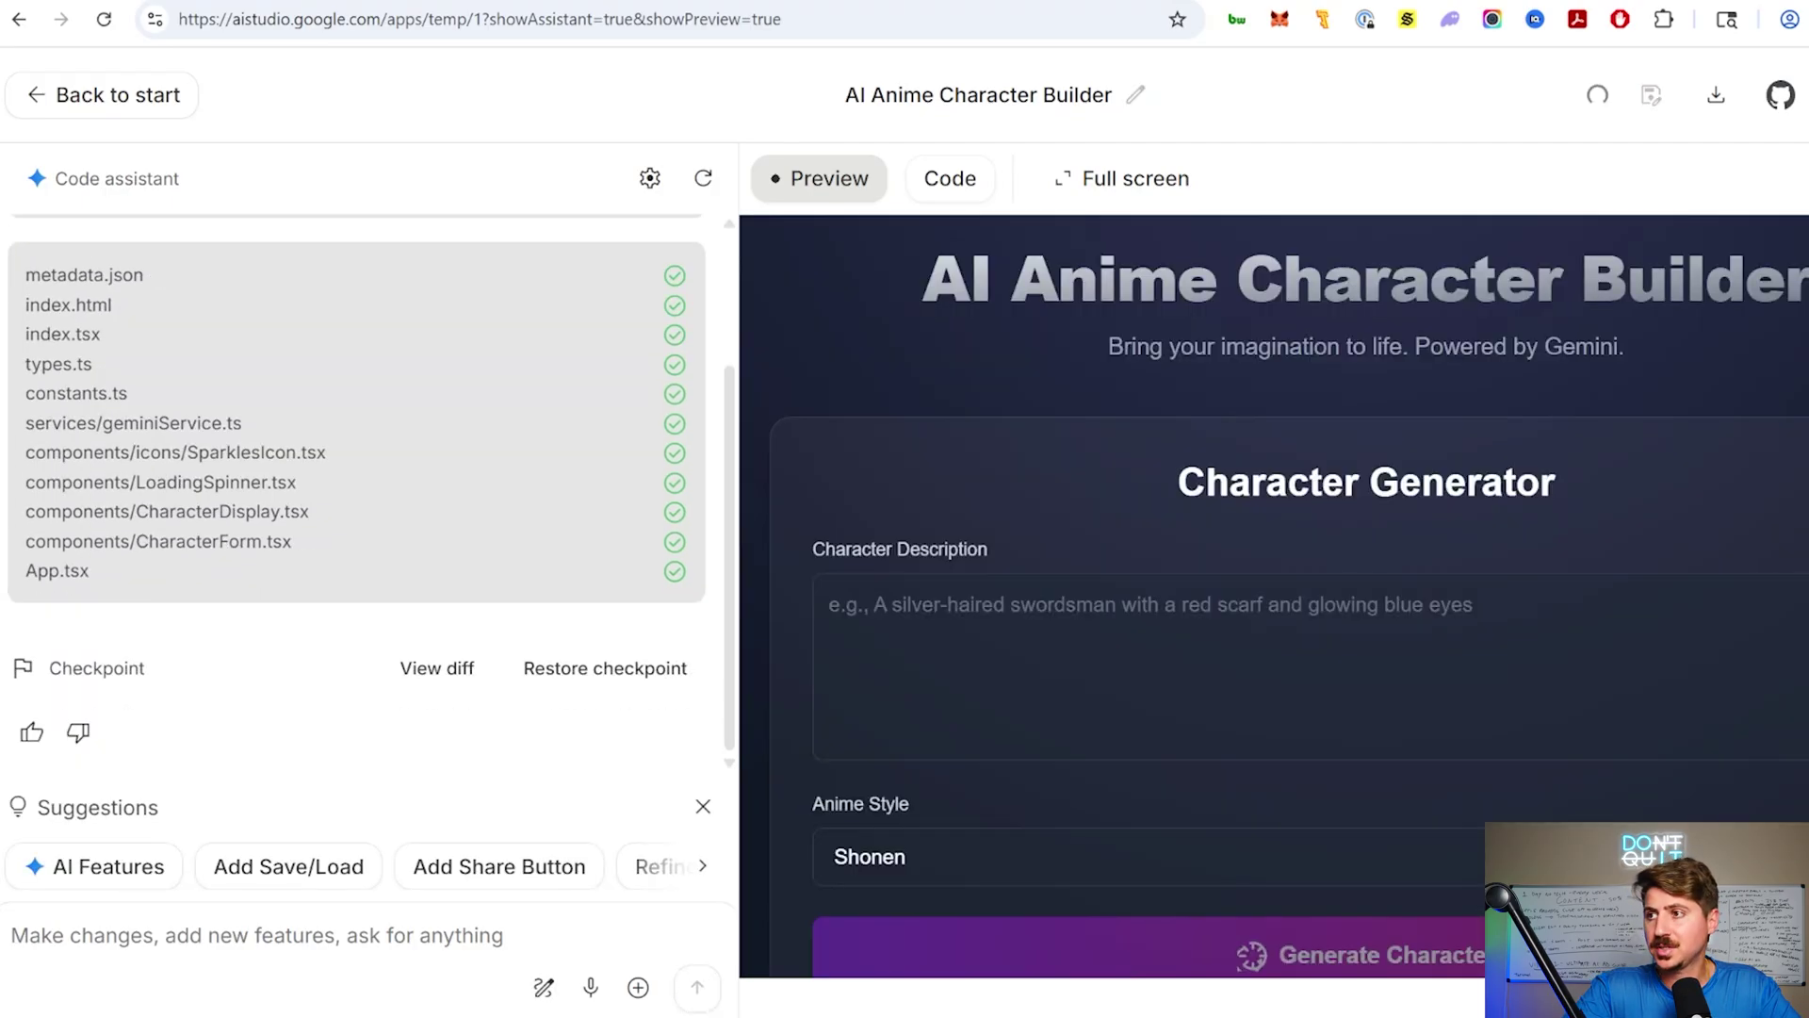
- Describe 'a silver haired swordsman with a large katana', keep Shonen style, and generate
left_click(1192, 653)
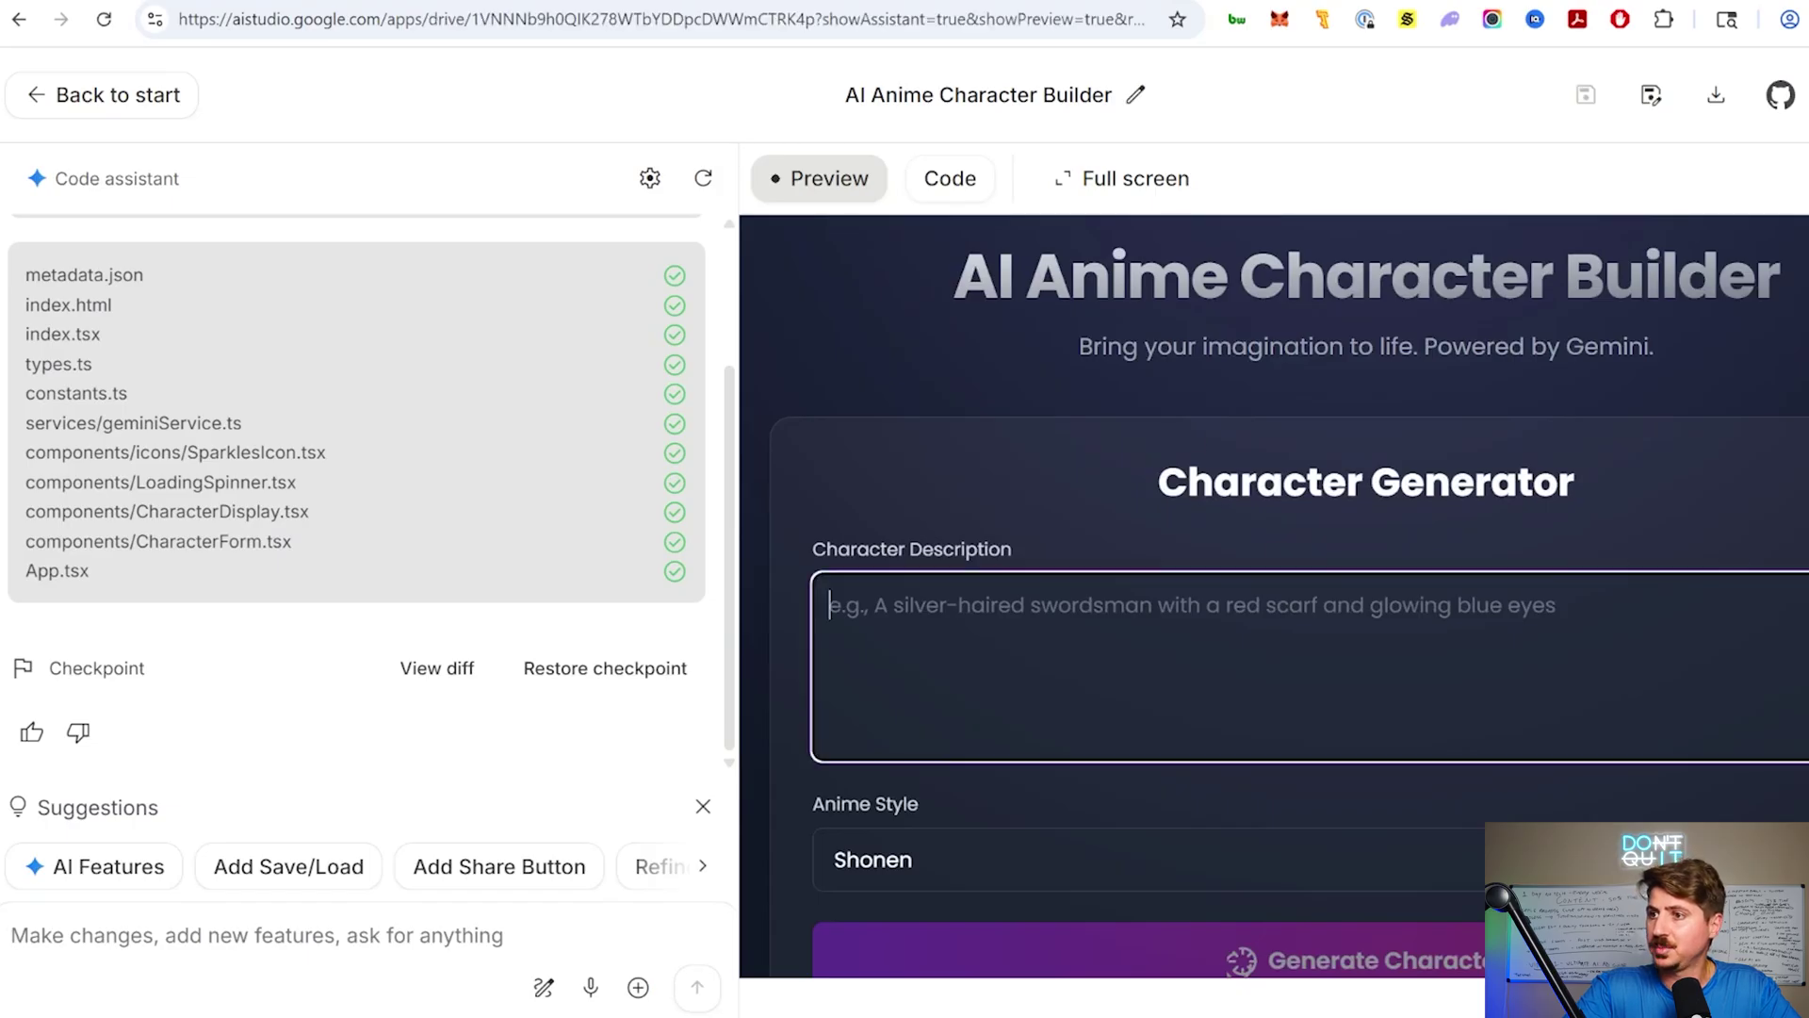
scroll(1191, 653, "down", 1)
type("a")
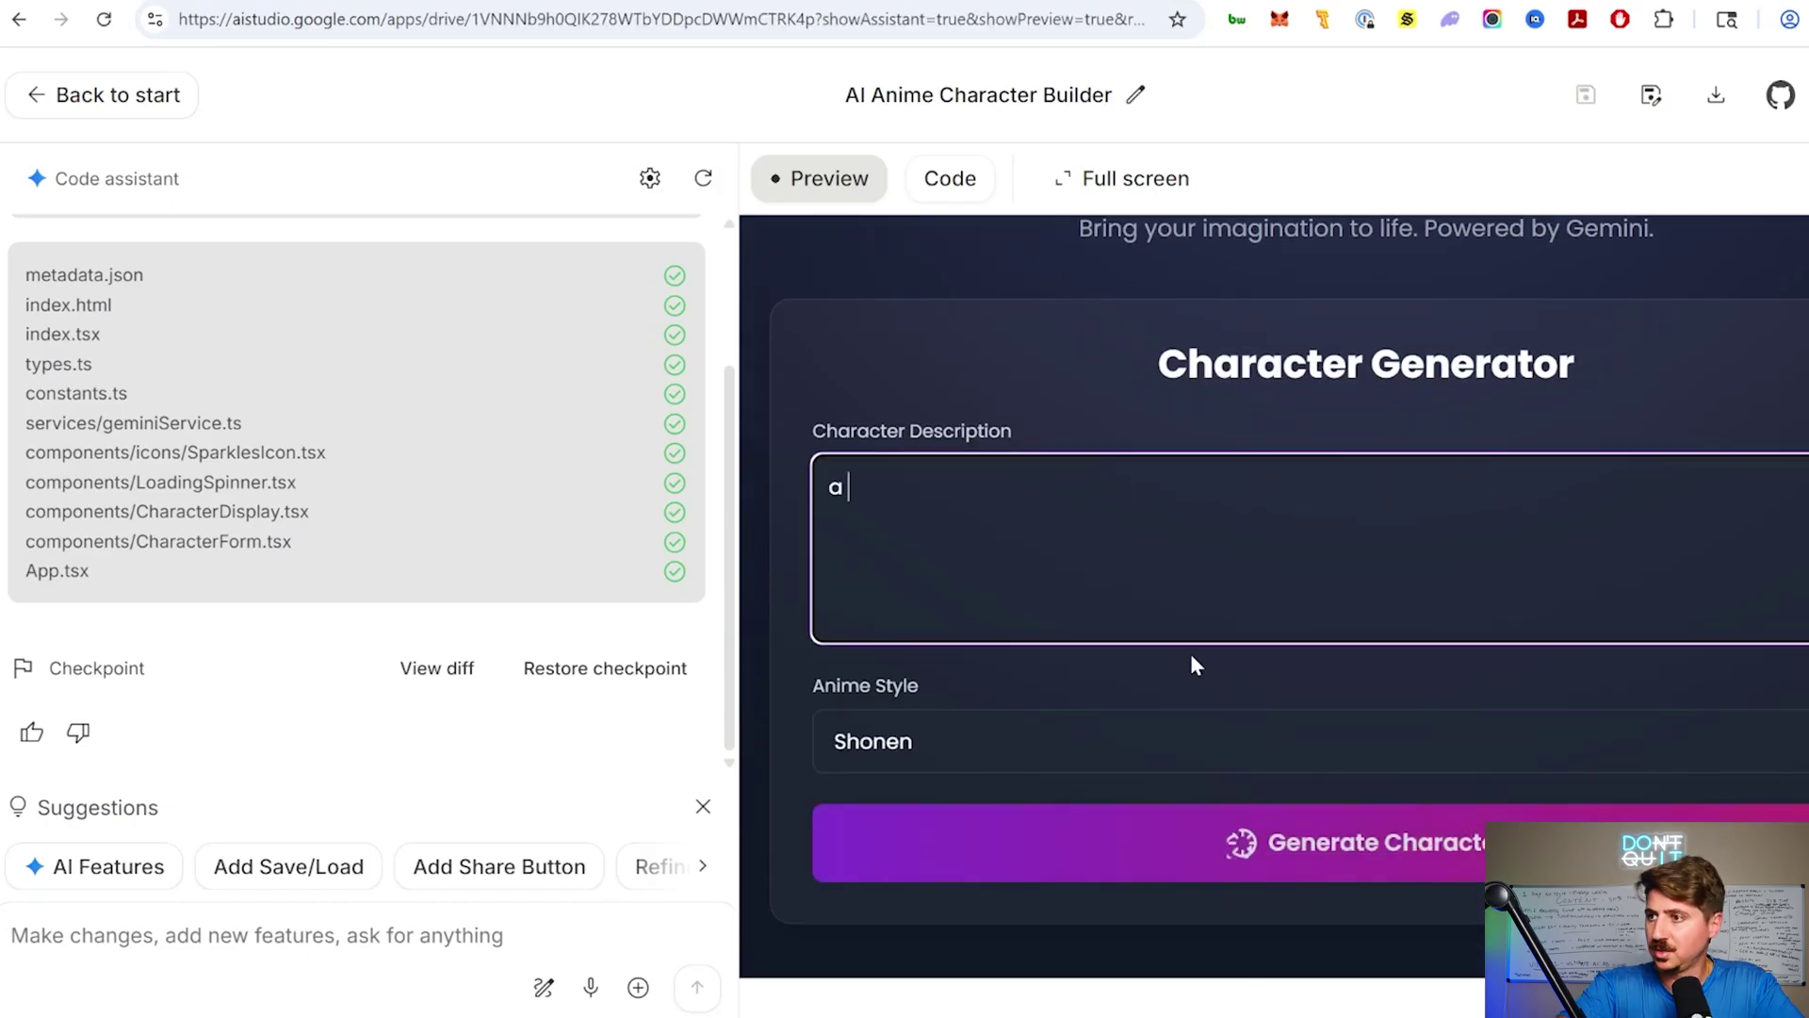
type(" silvbe")
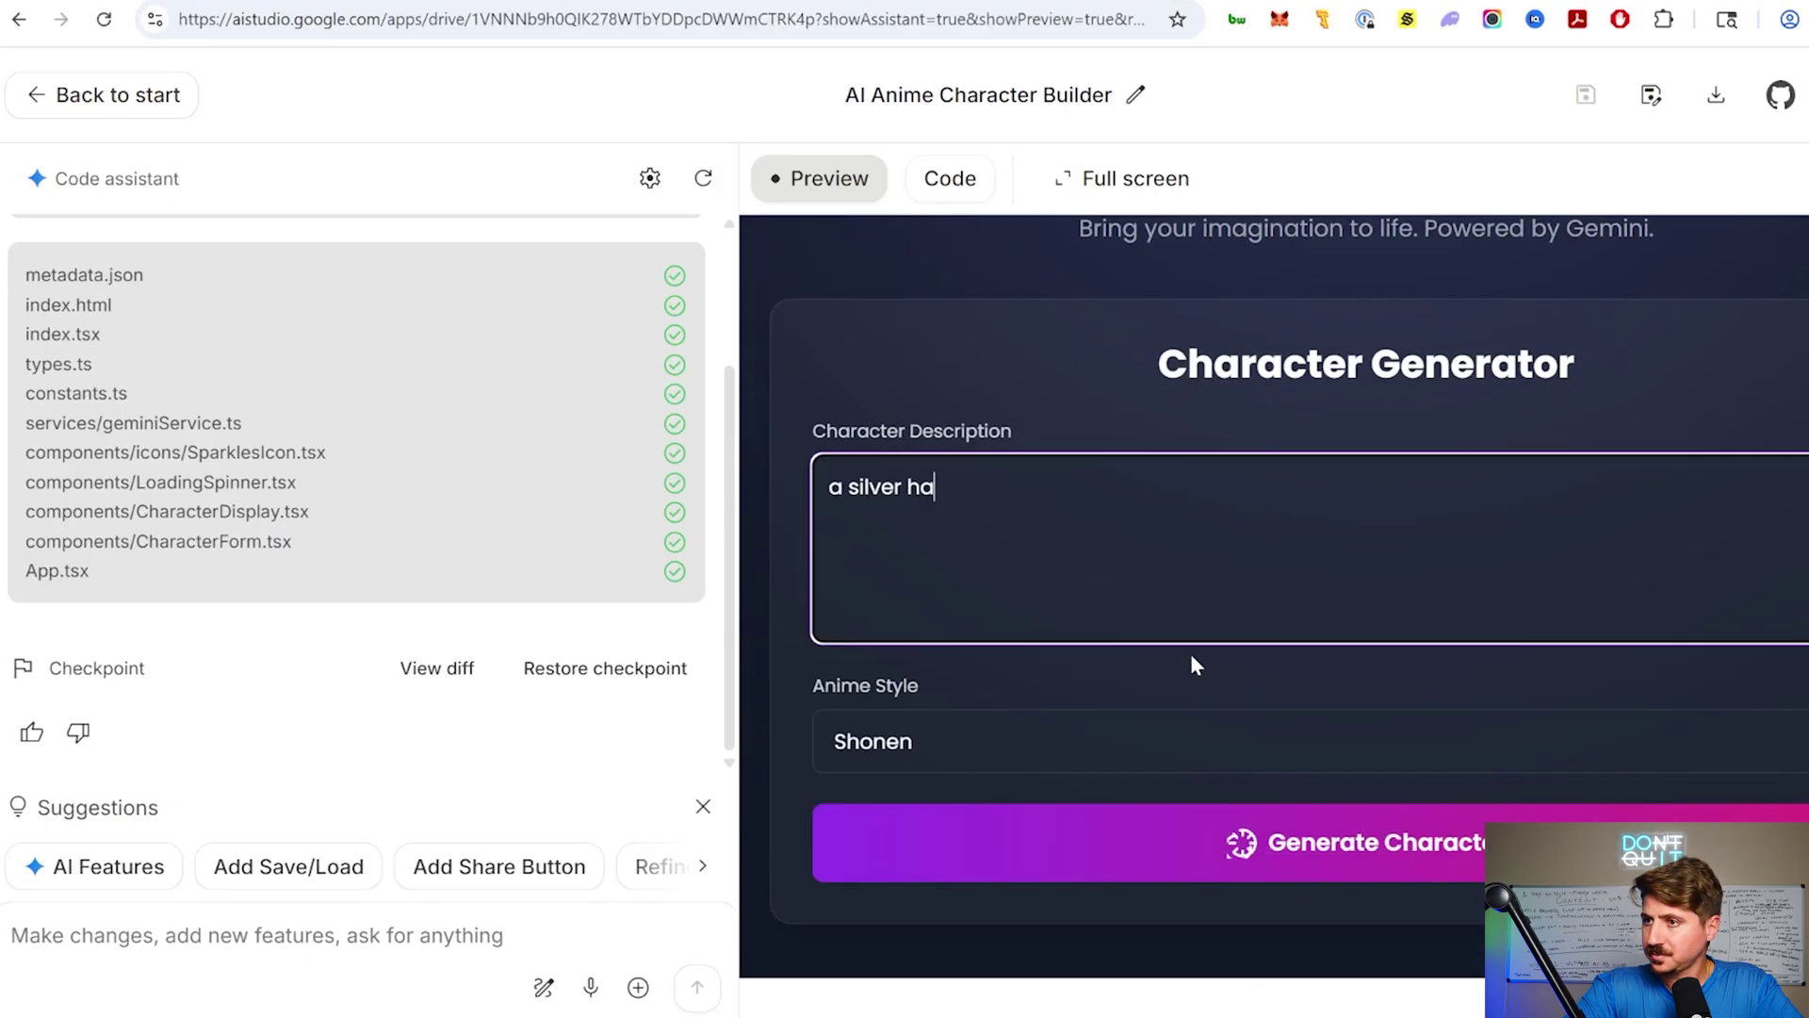
type("ired swords")
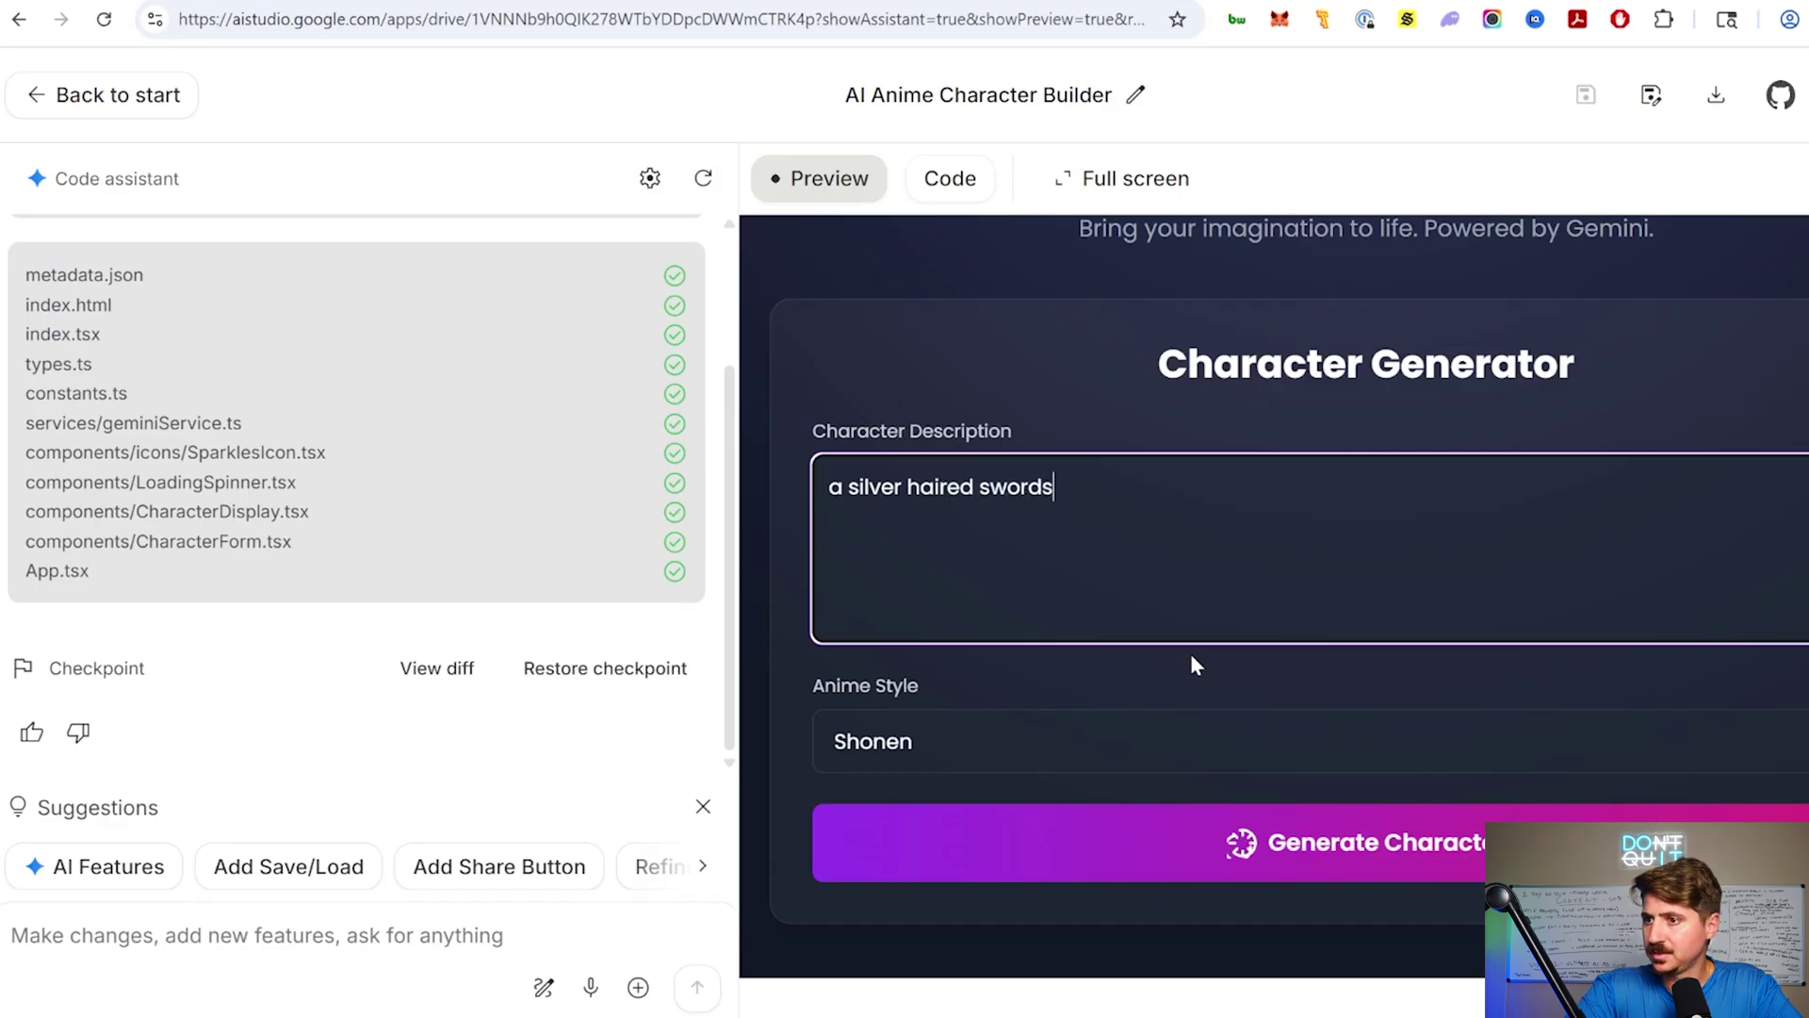
type("man ")
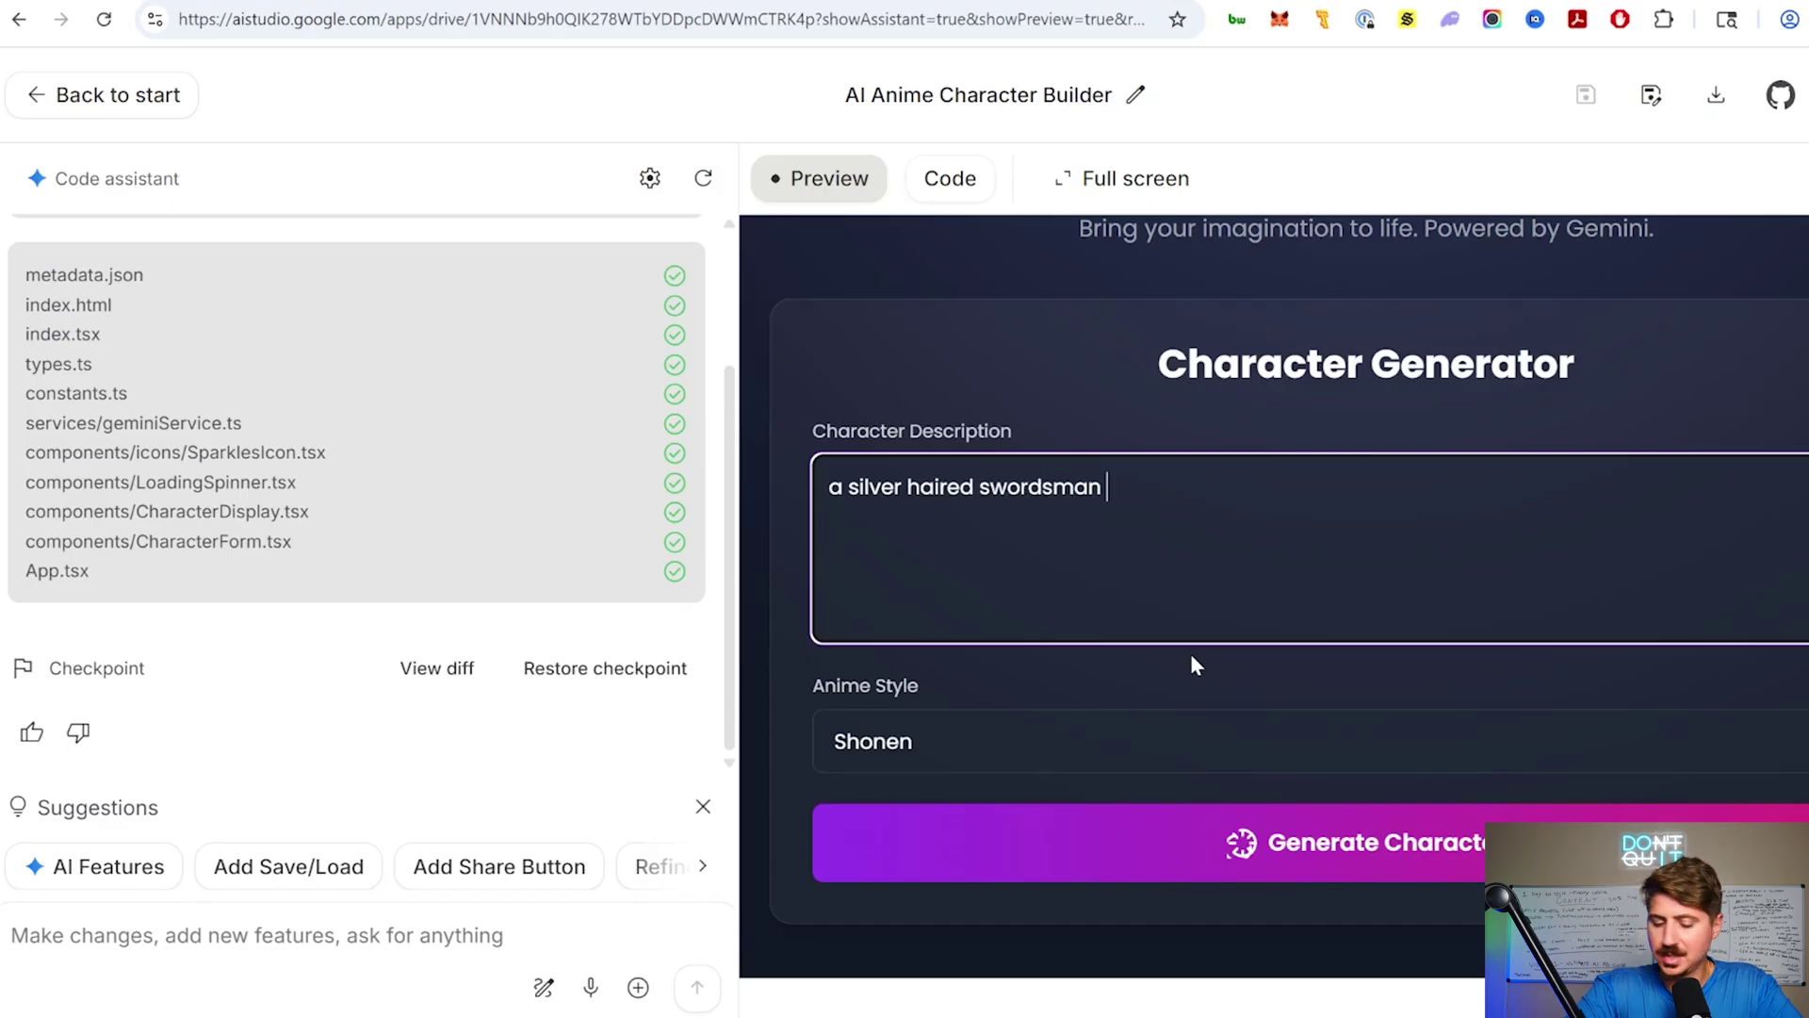
type("with a la")
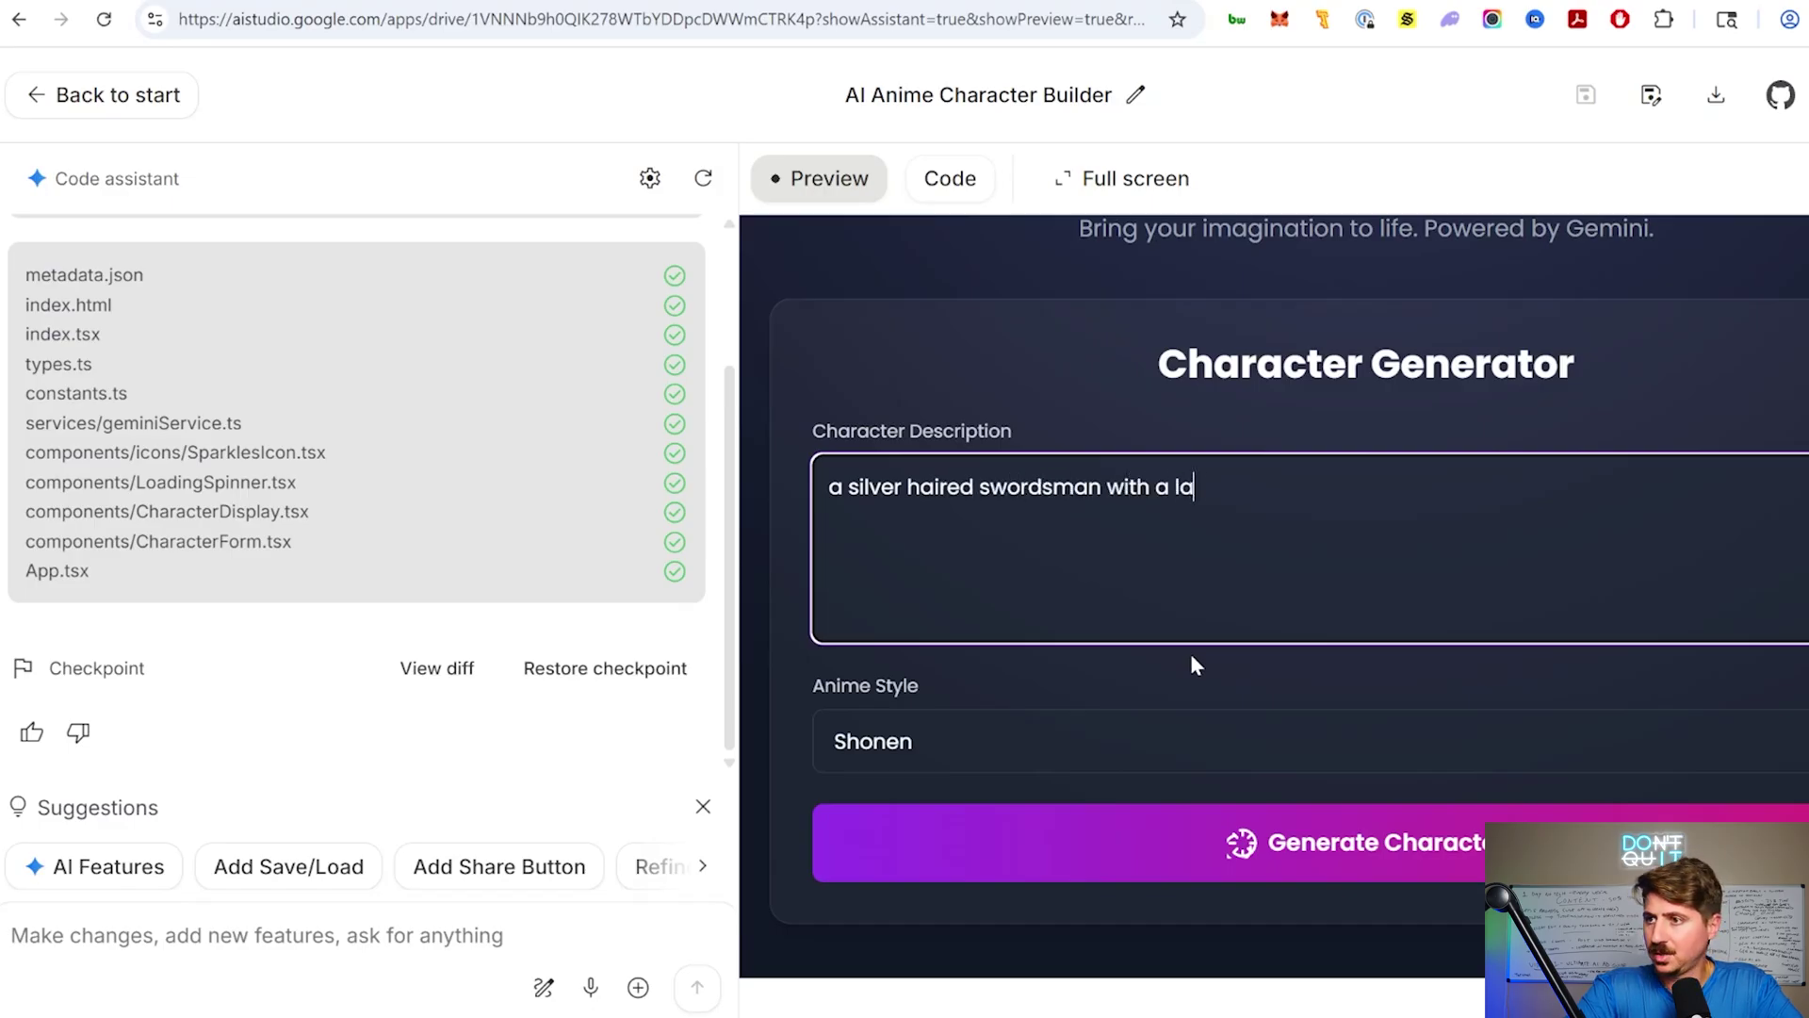
type("rge katana")
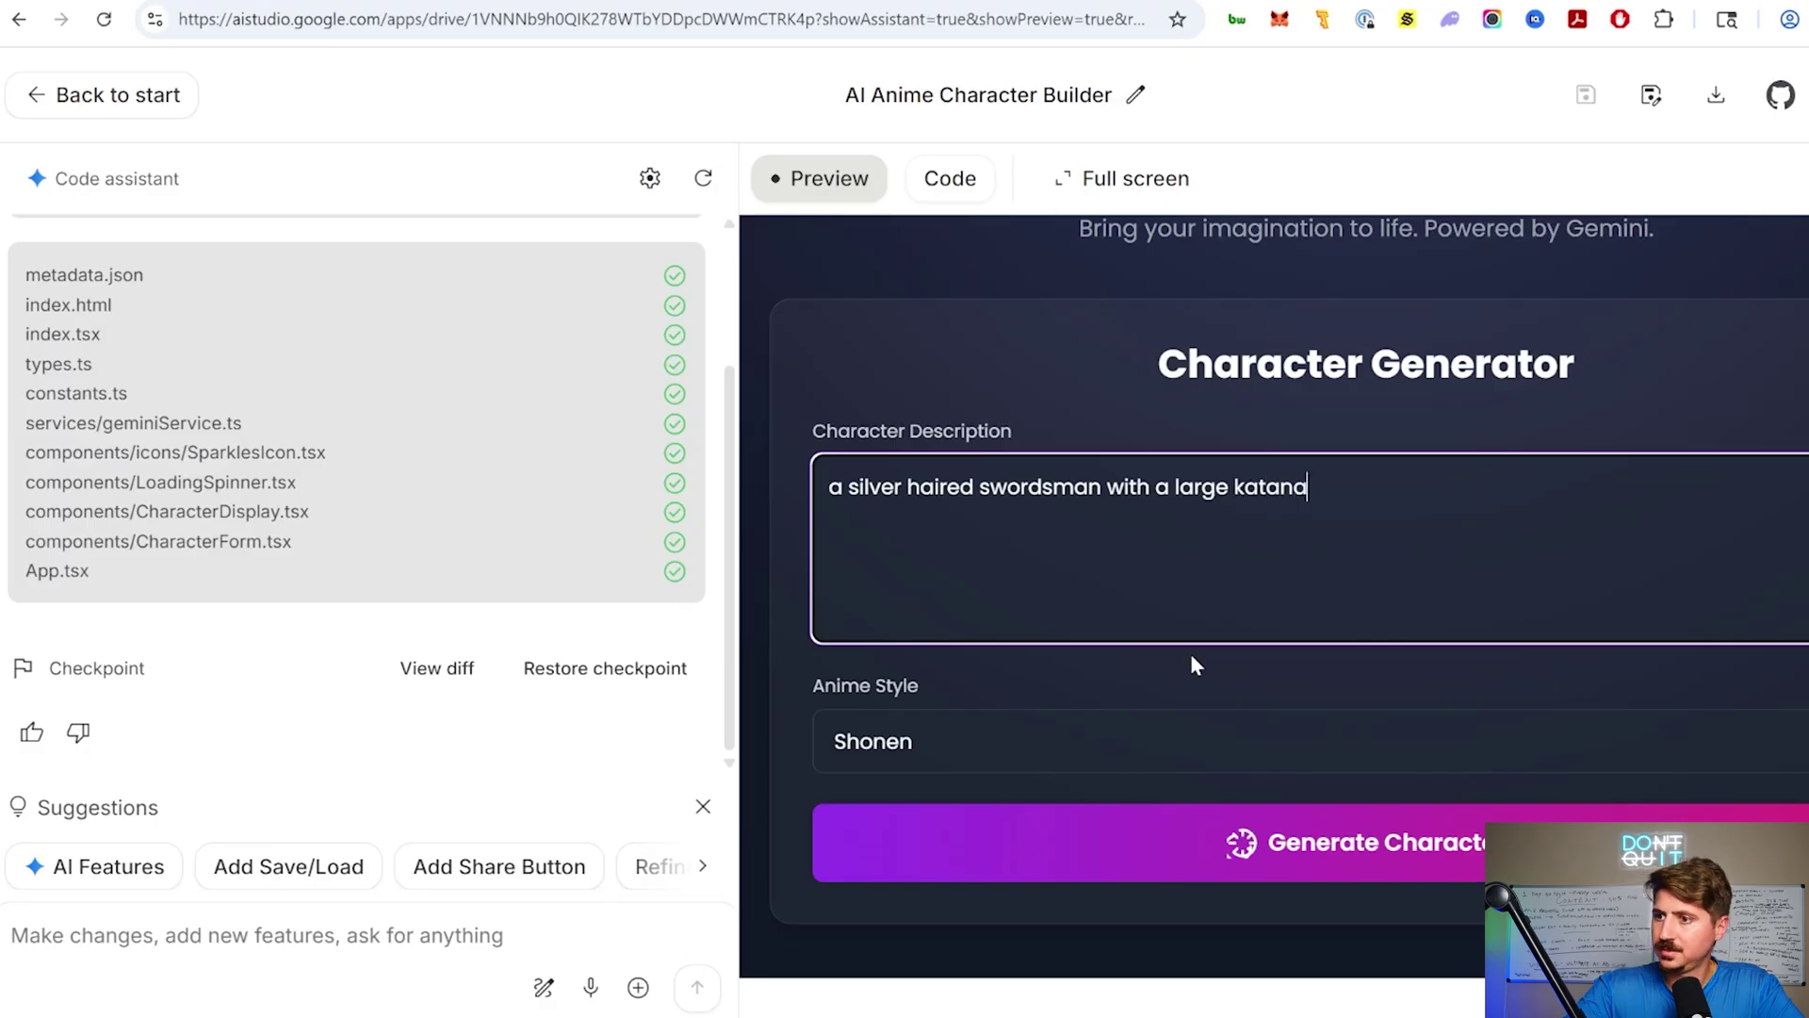
left_click(959, 737)
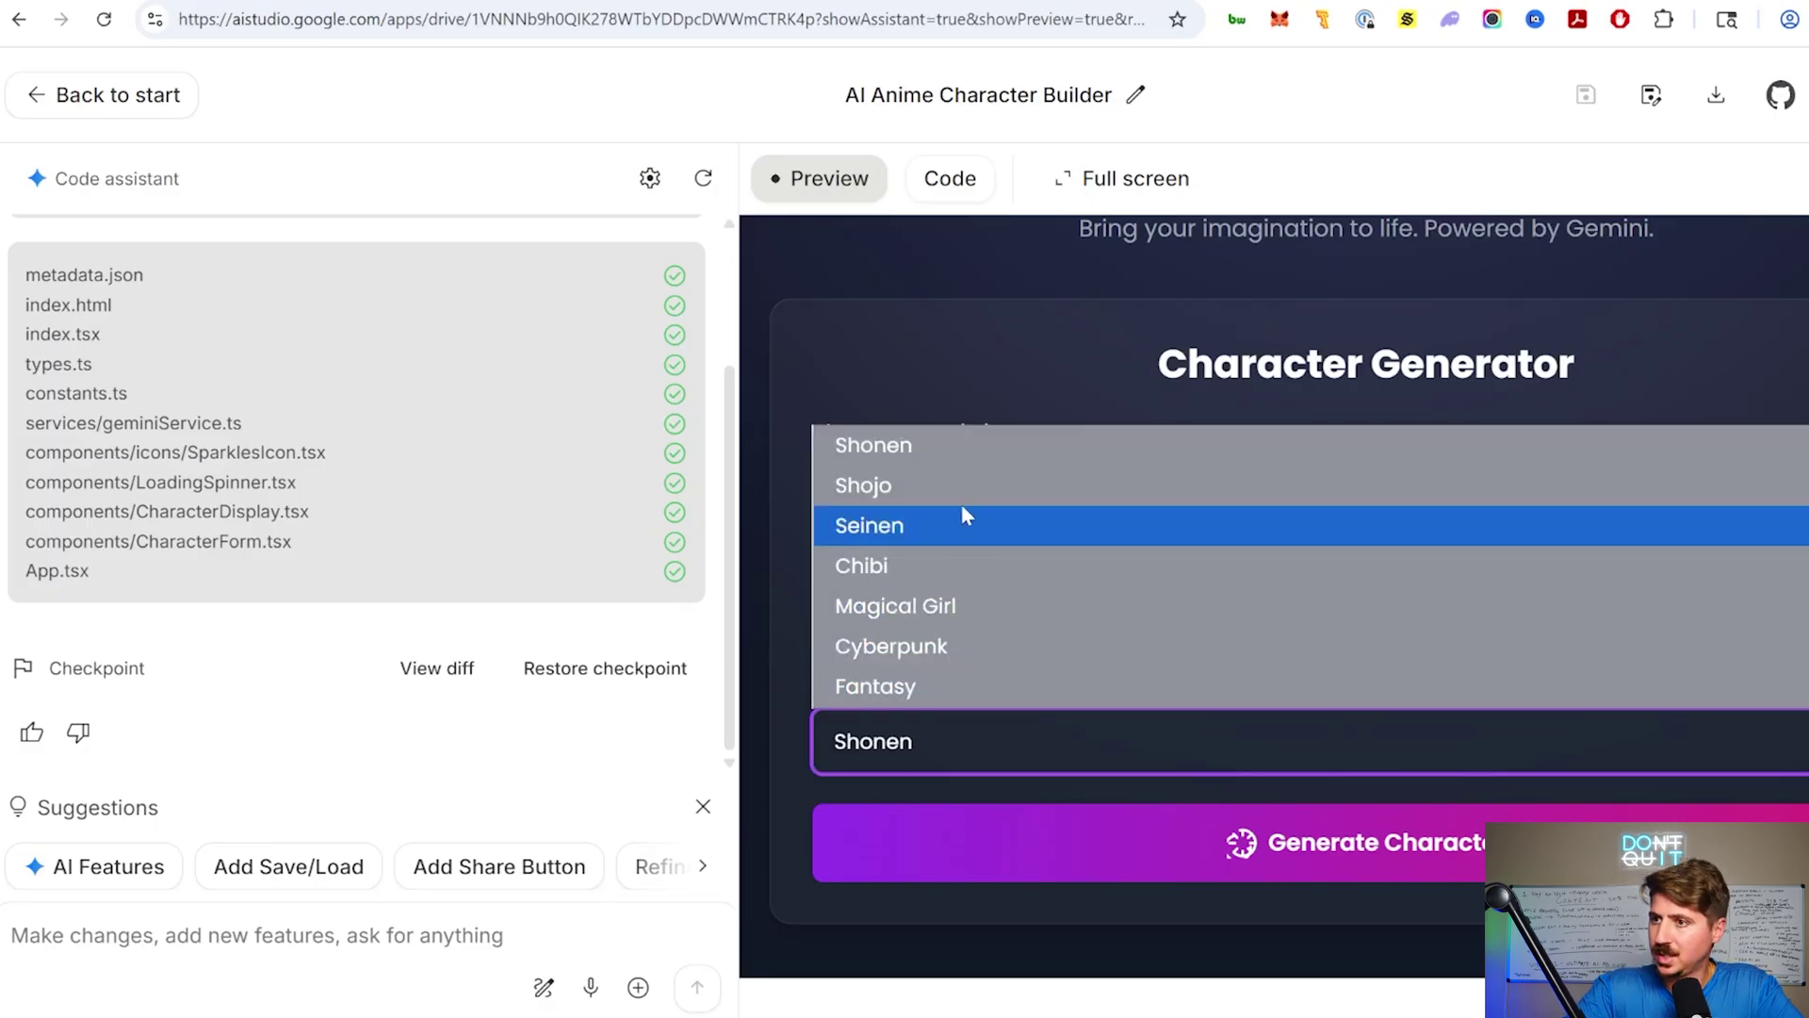
left_click(1047, 740)
left_click(1122, 877)
scroll(1389, 712, "down", 2)
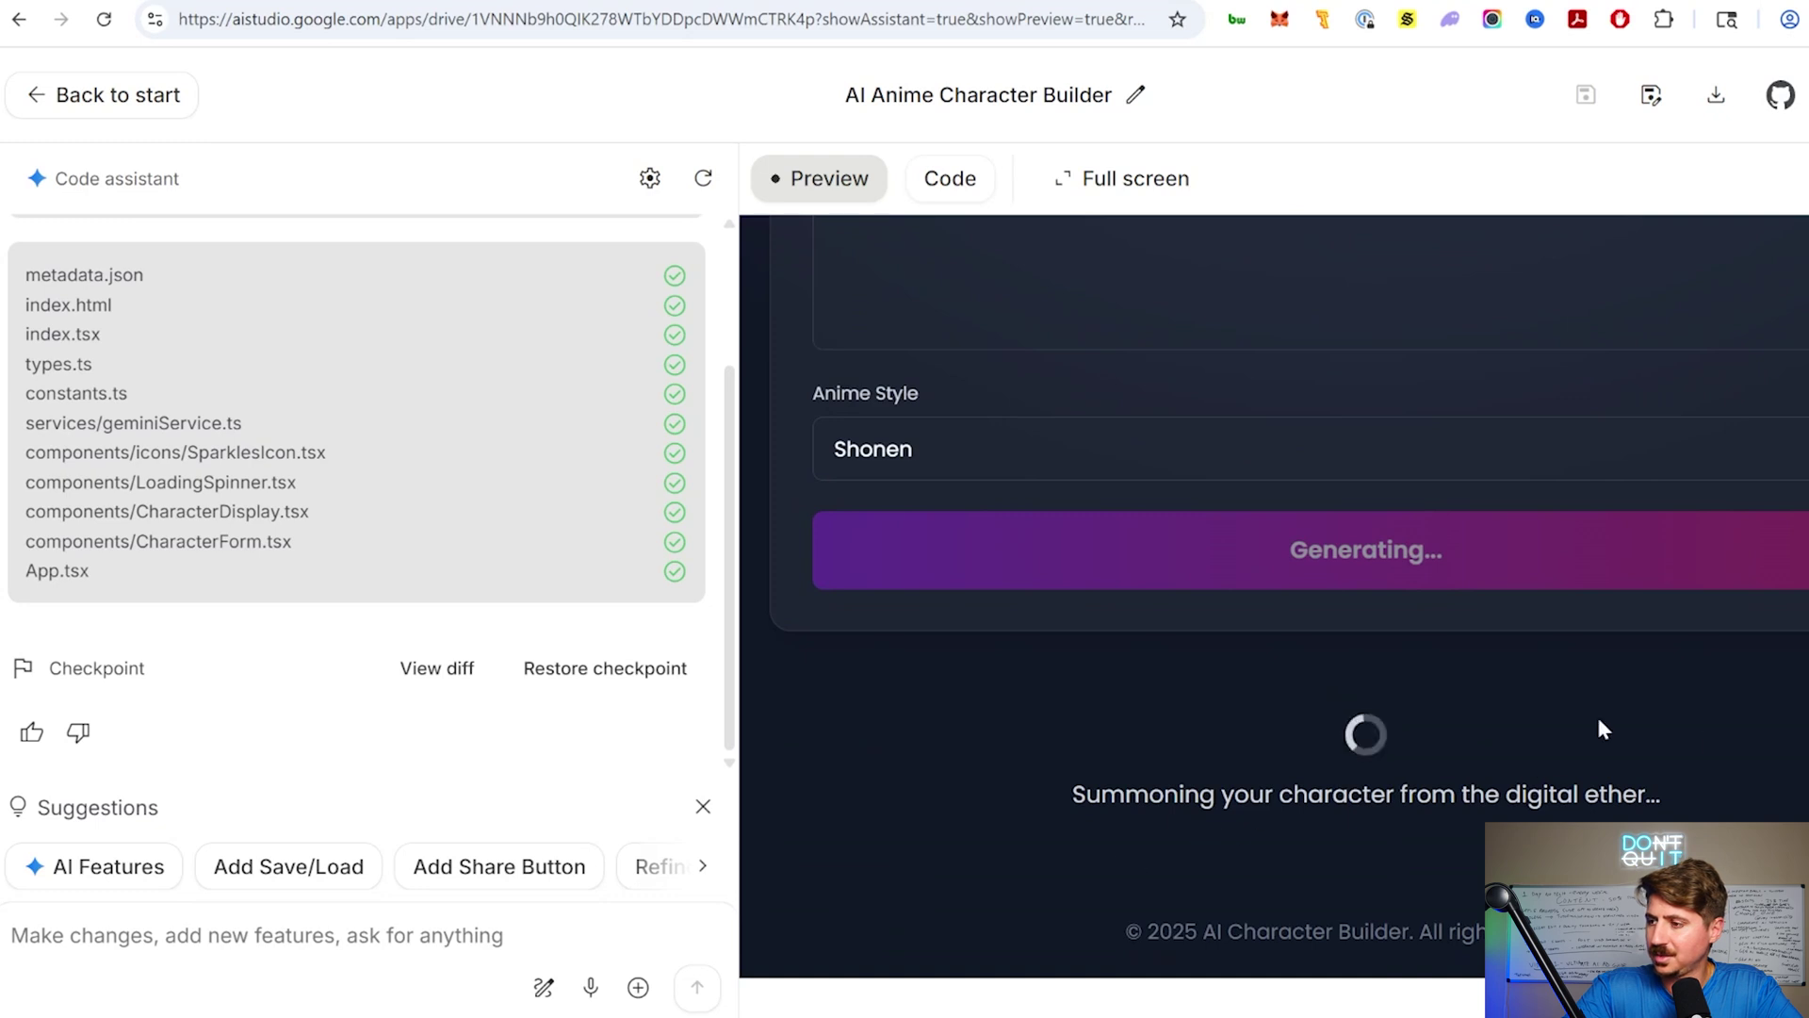
scroll(1546, 731, "up", 3)
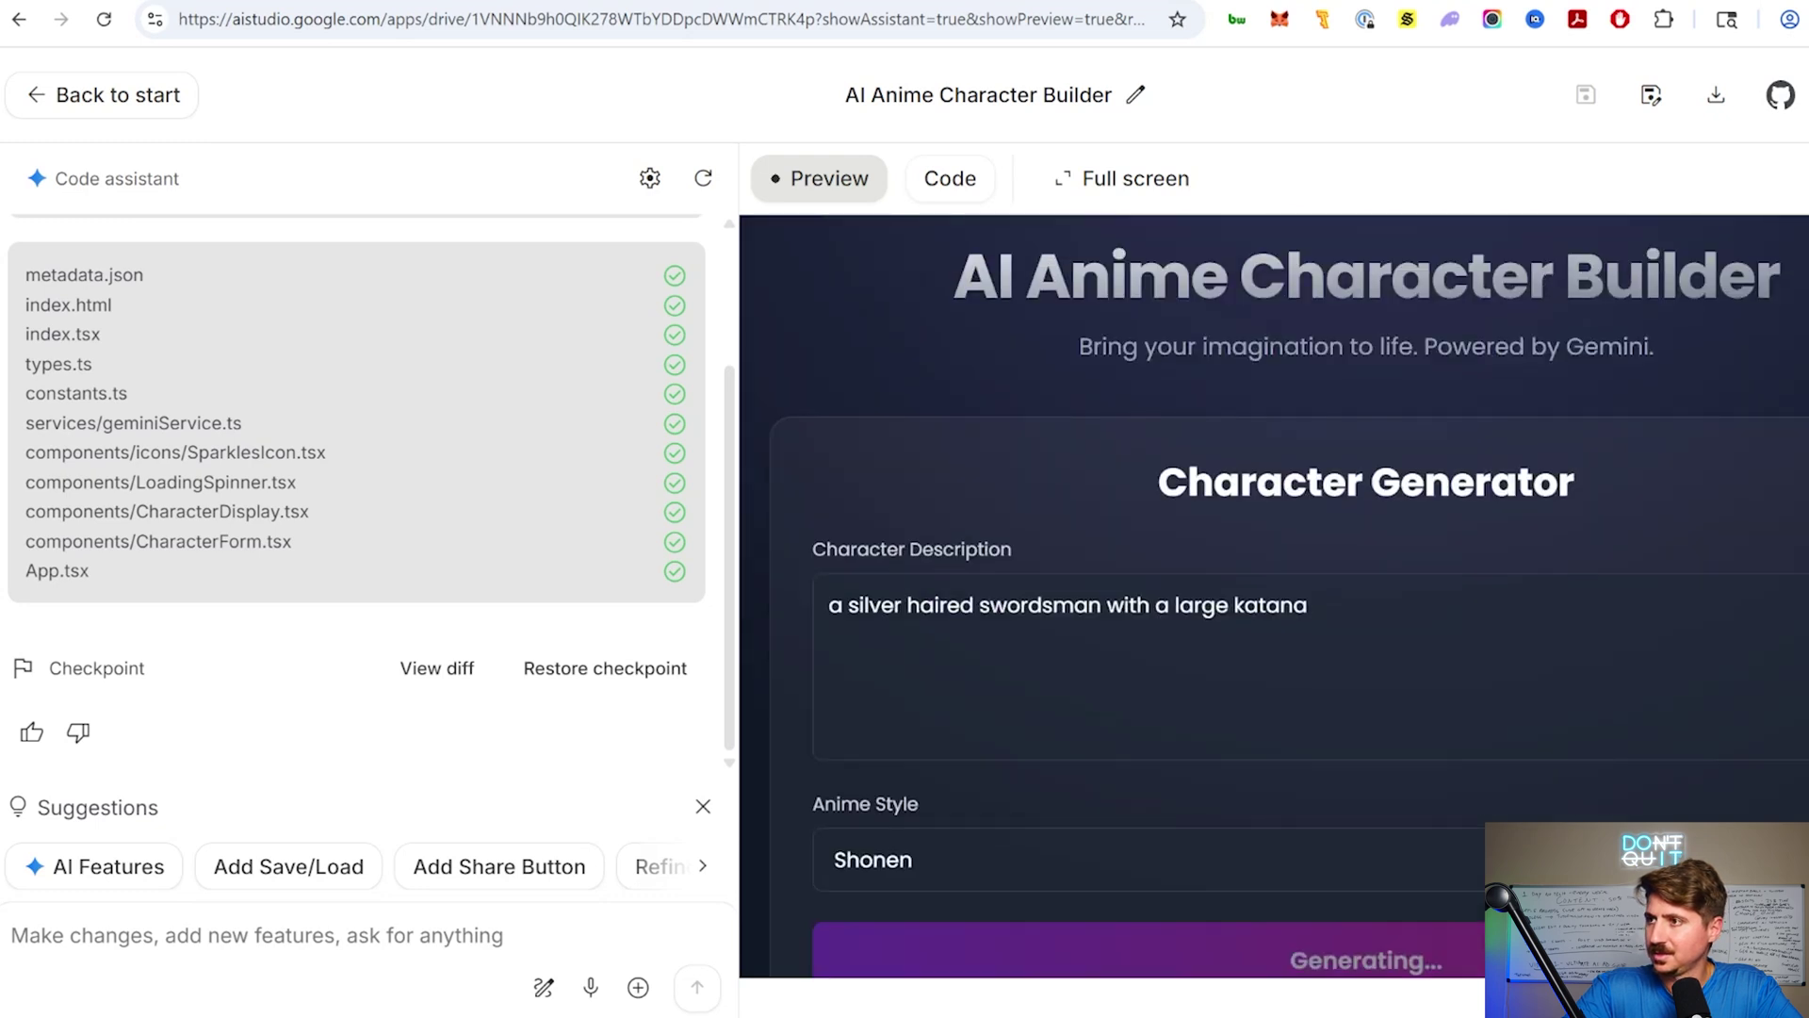
scroll(1500, 704, "down", 3)
scroll(1468, 733, "down", 4)
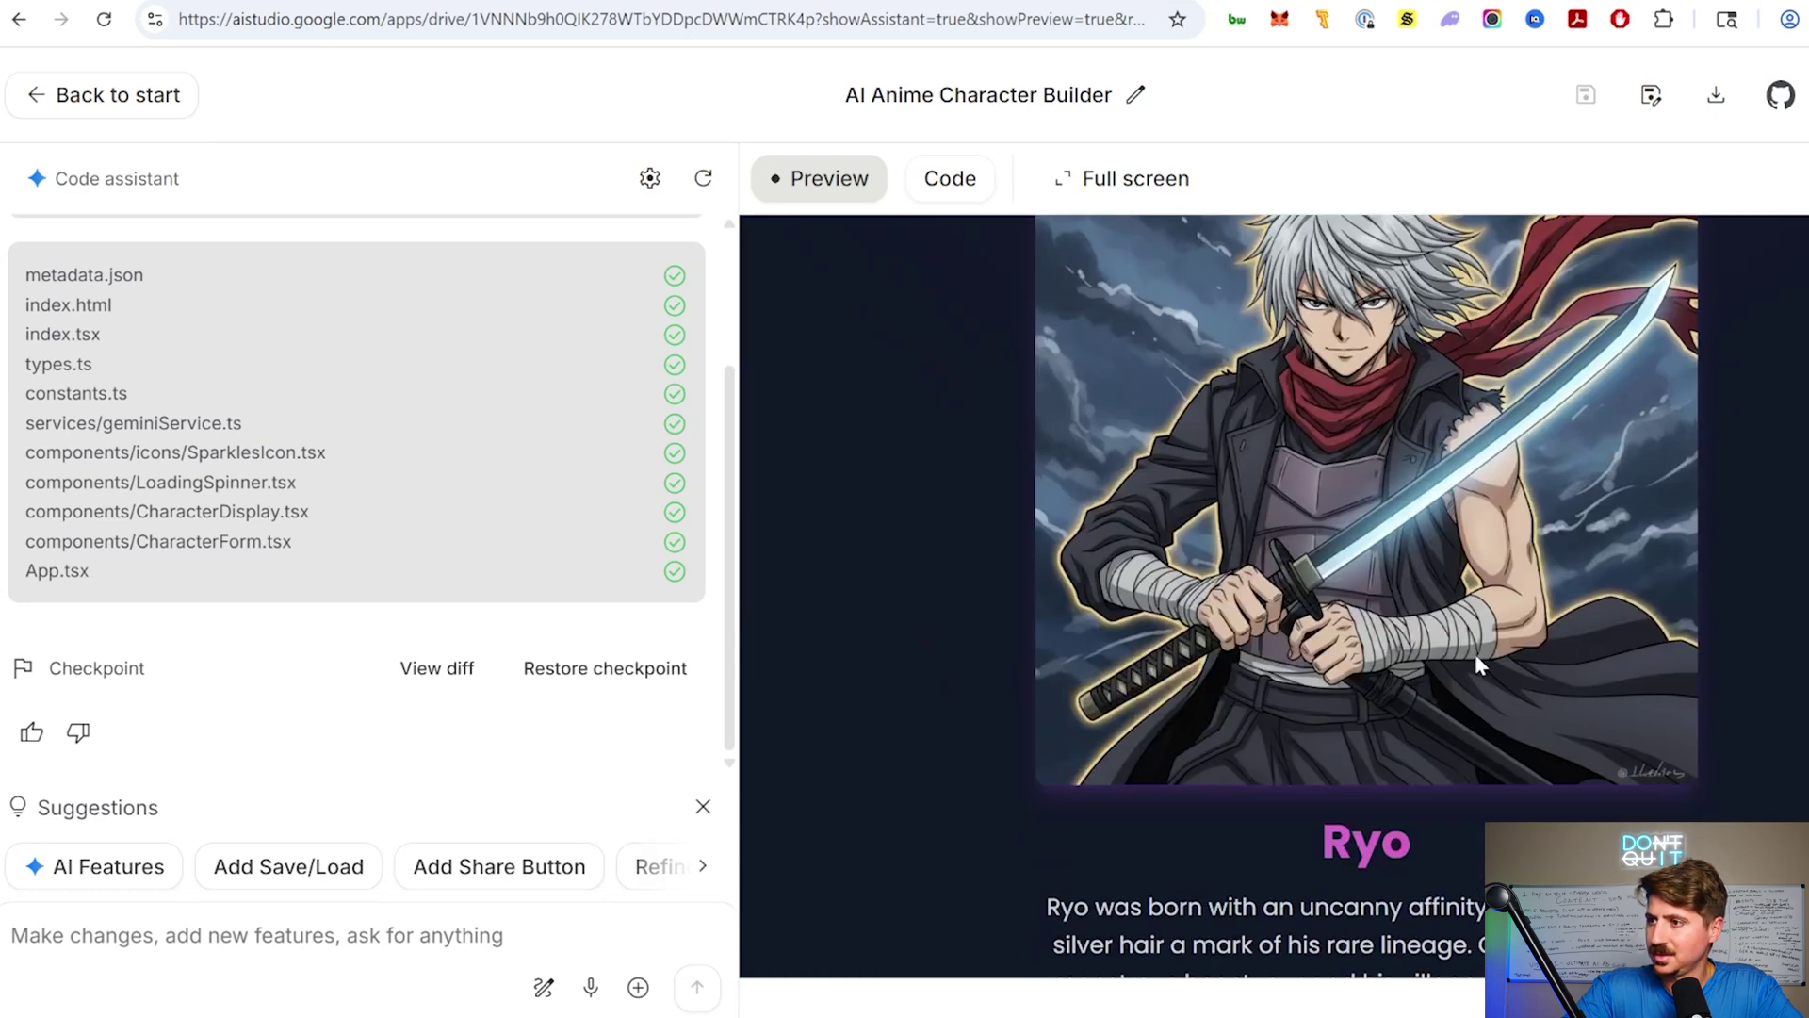
scroll(1475, 653, "up", 1)
scroll(1413, 707, "down", 2)
scroll(1346, 751, "up", 2)
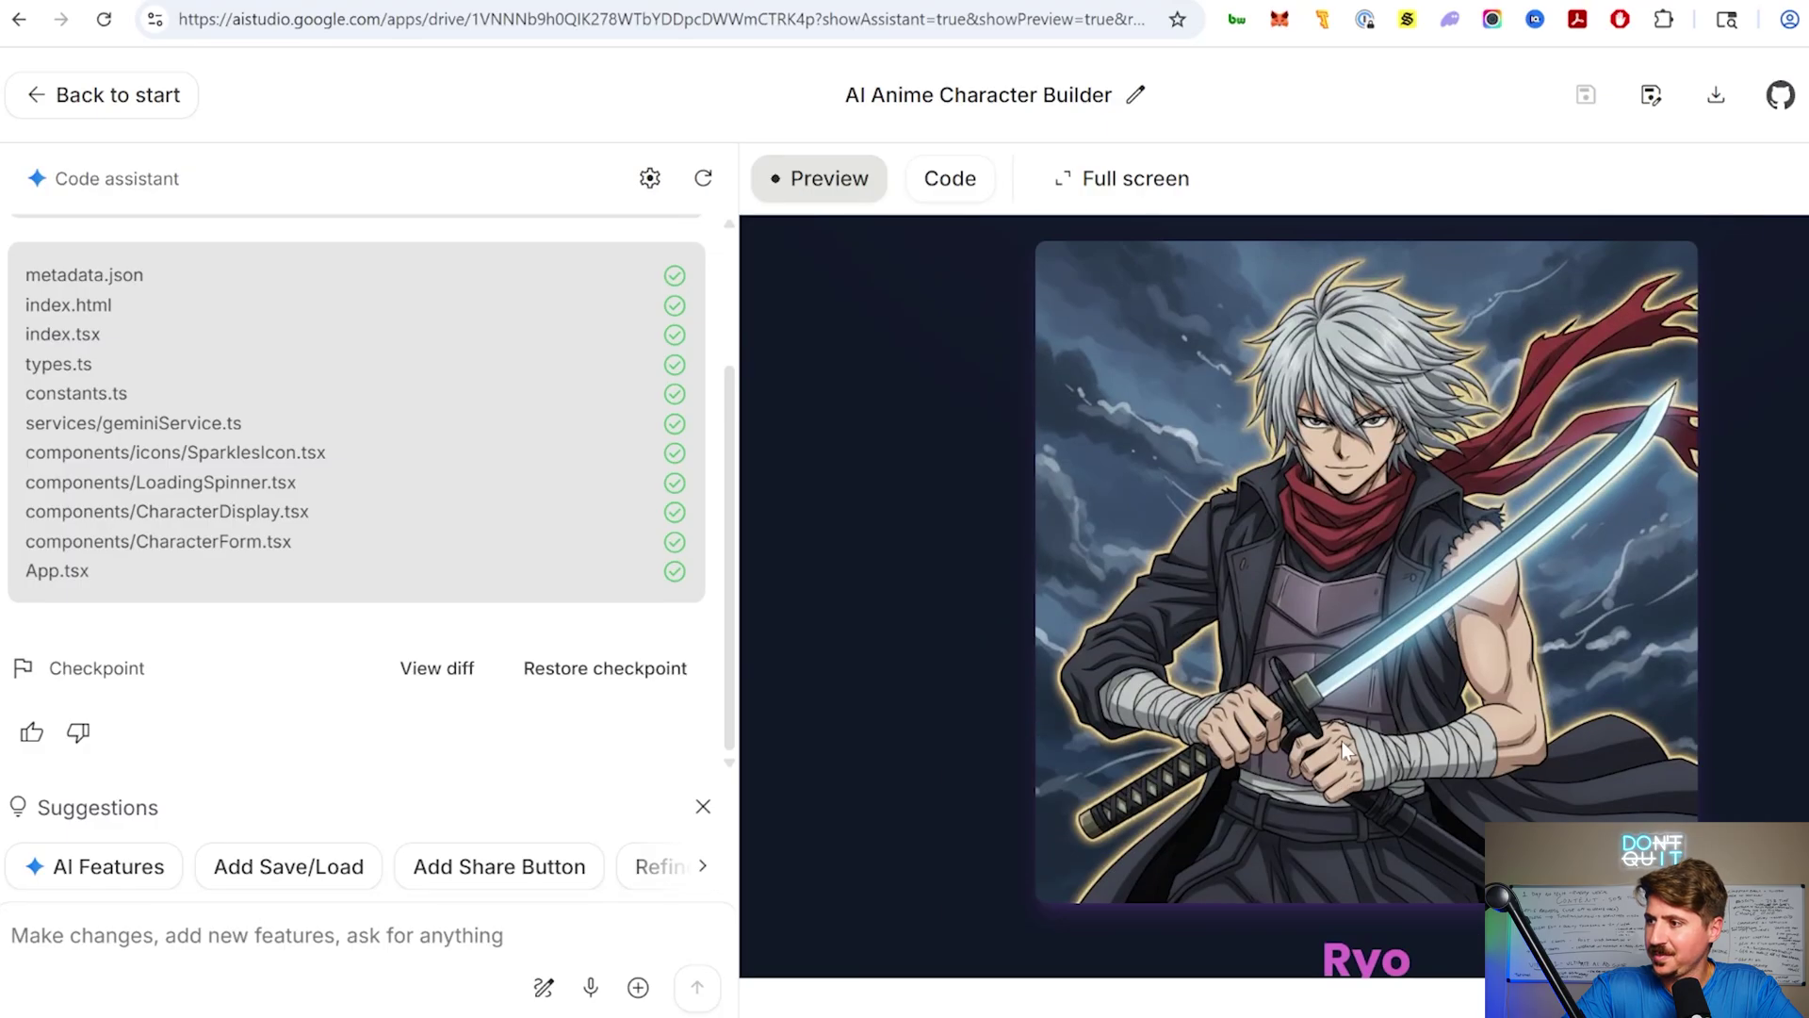
scroll(1342, 751, "down", 1)
scroll(1342, 751, "down", 2)
left_click_drag(1096, 604, 1470, 682)
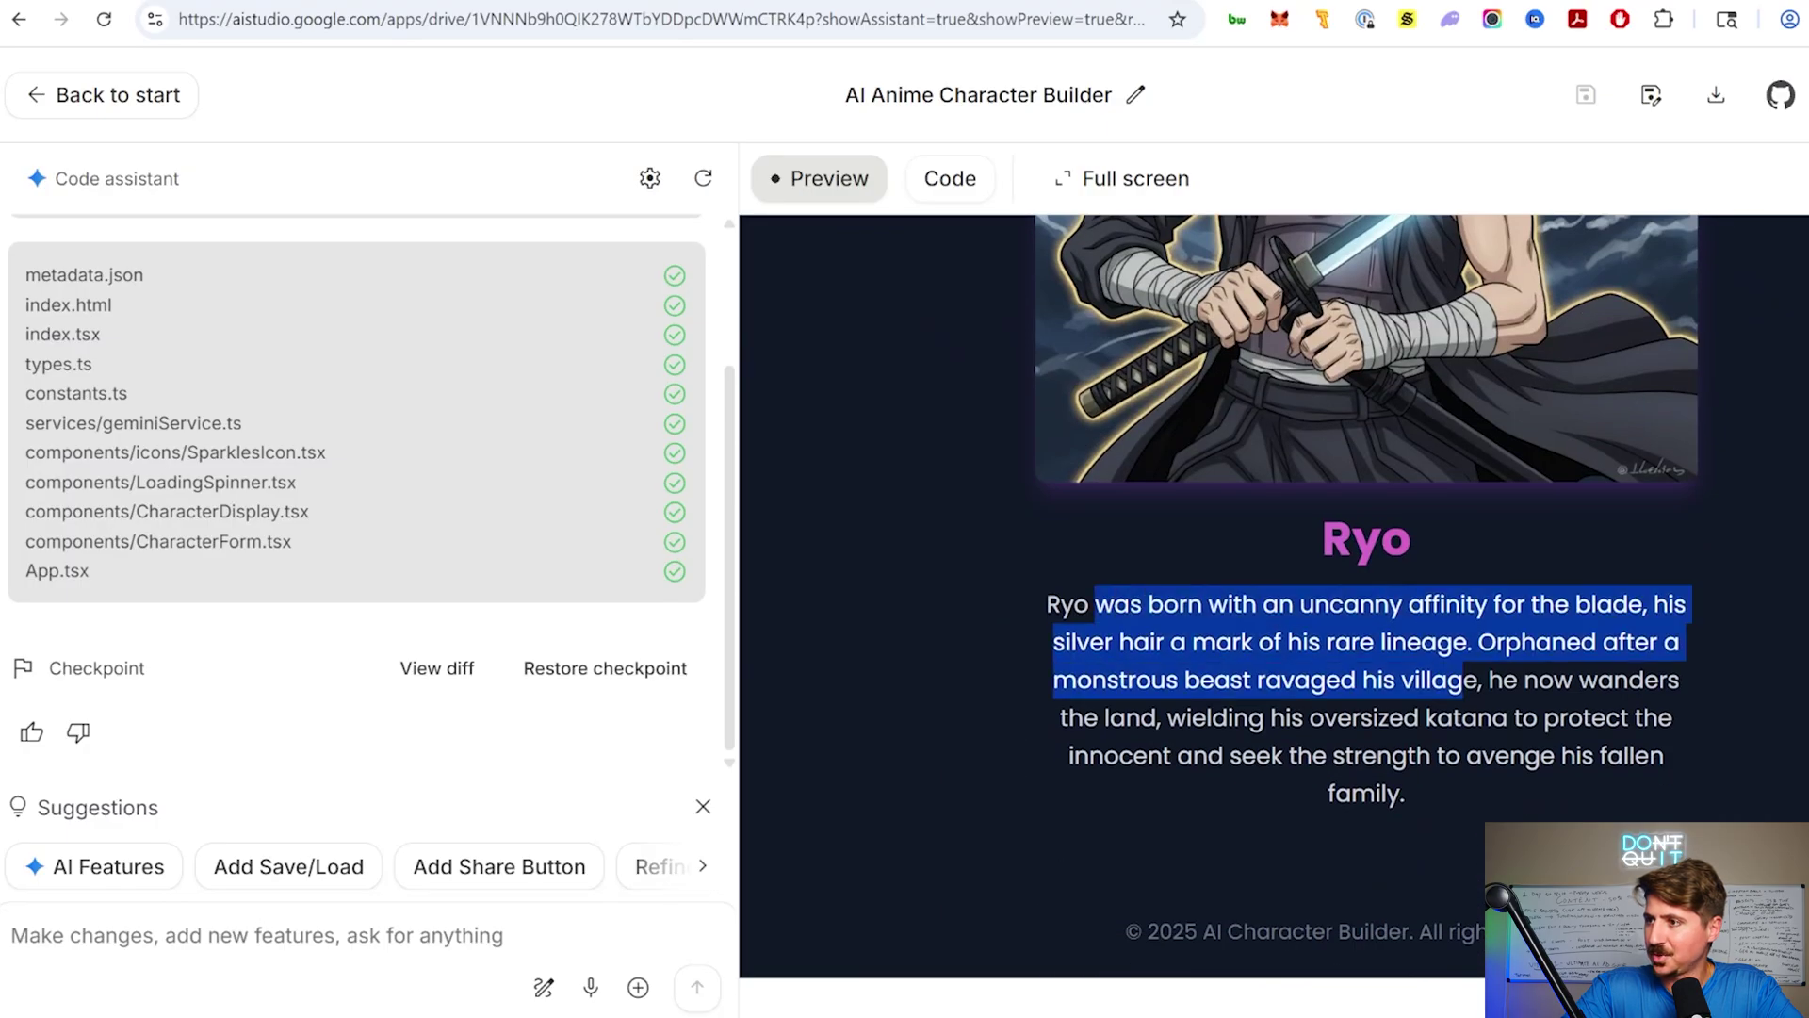
- Highlight passages of Ryo's backstory, including the oversized-katana line, then clear each highlight
left_click(1528, 771)
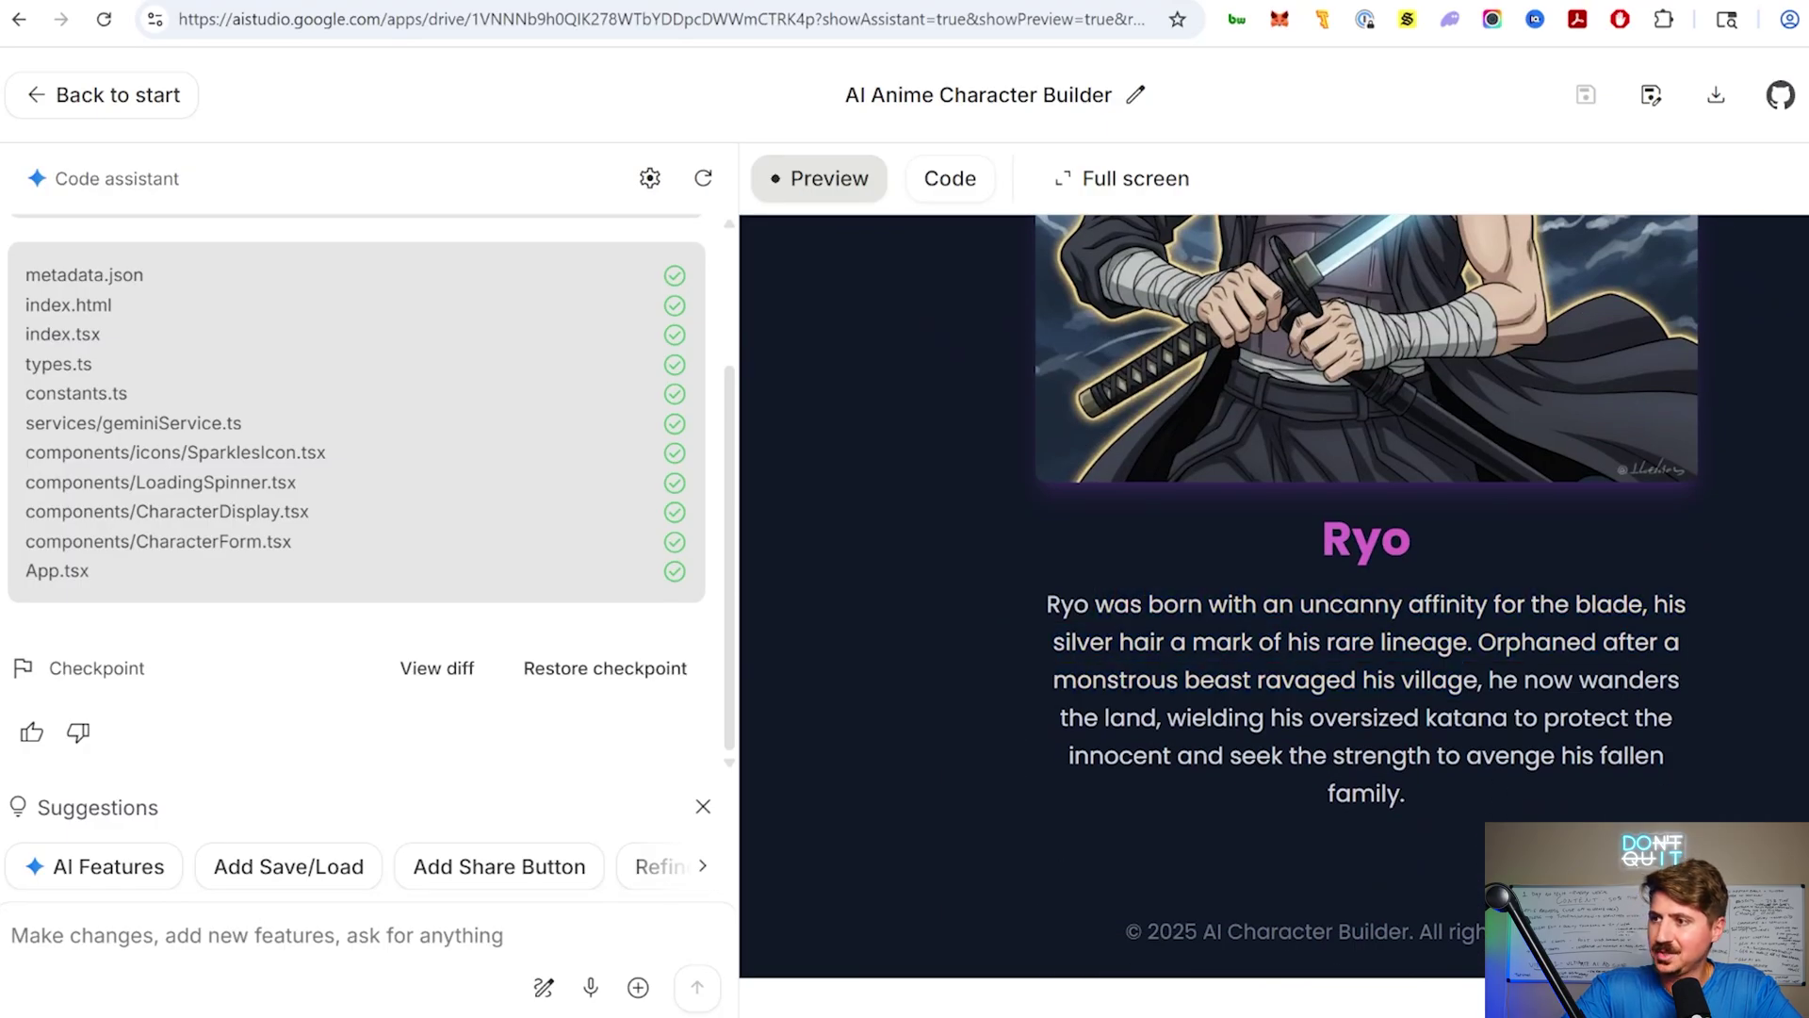
left_click_drag(1359, 604, 1597, 642)
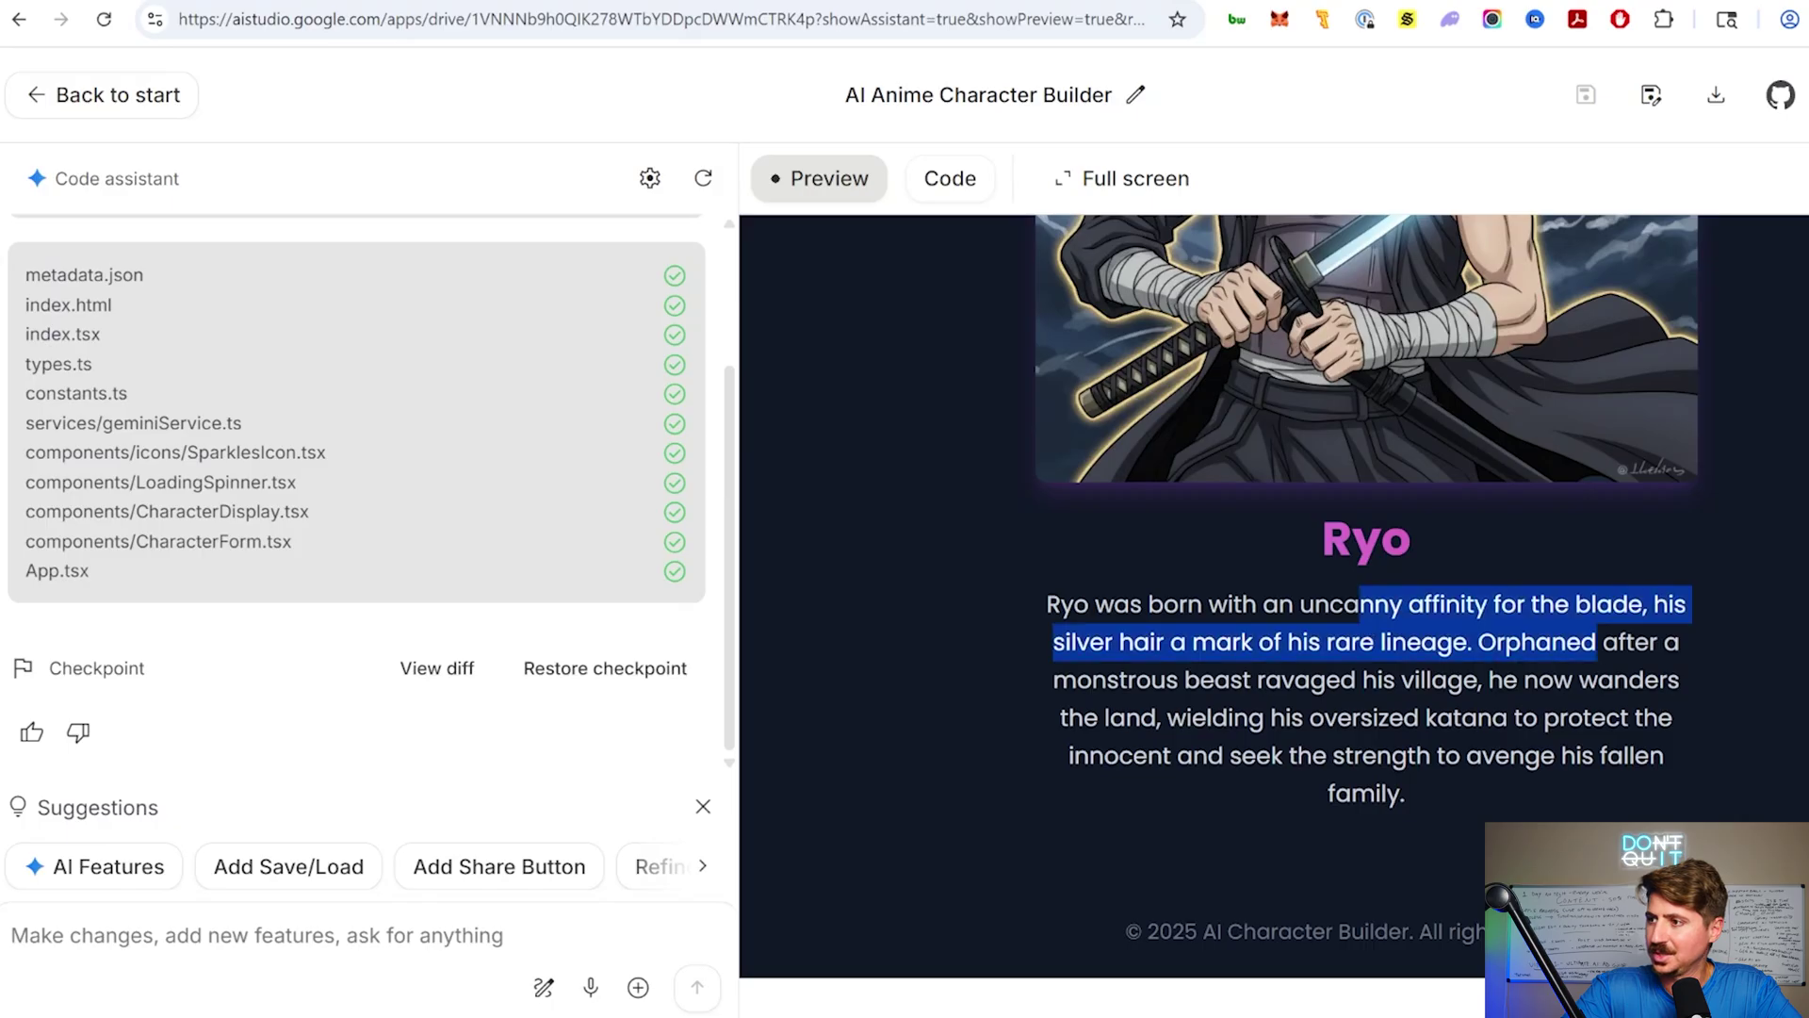
left_click(1547, 823)
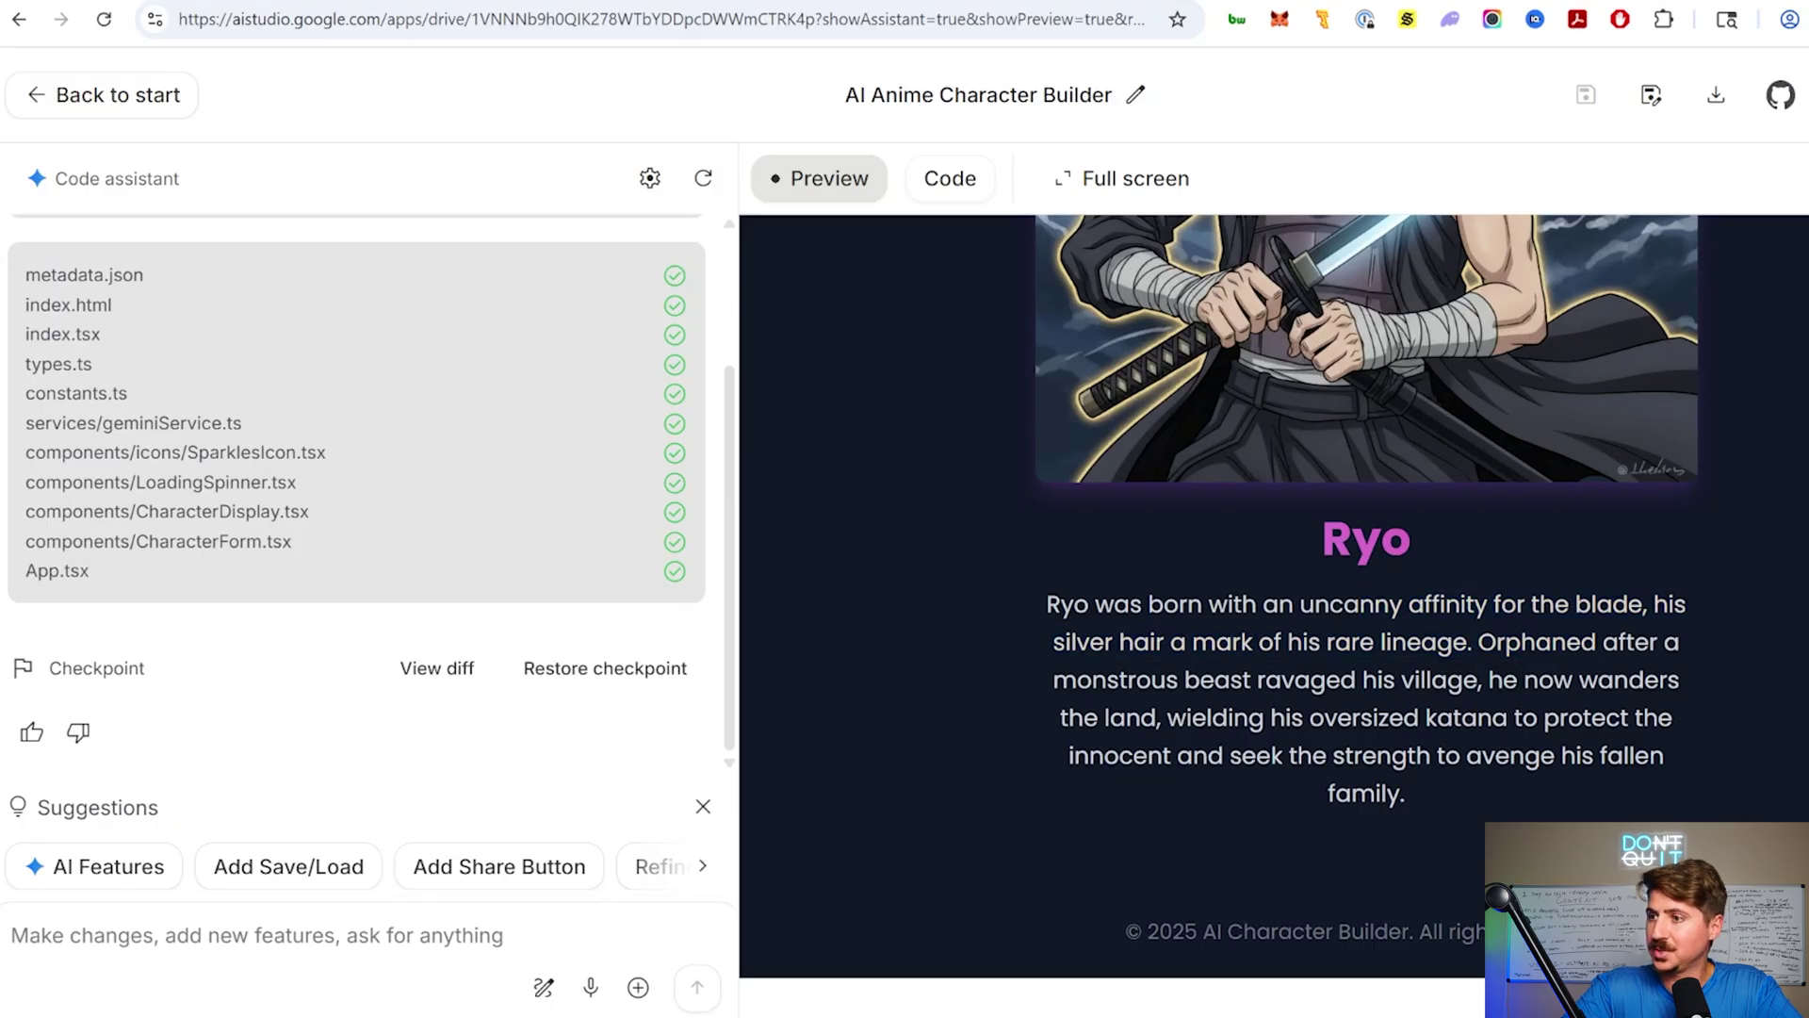
left_click_drag(1182, 679, 1633, 718)
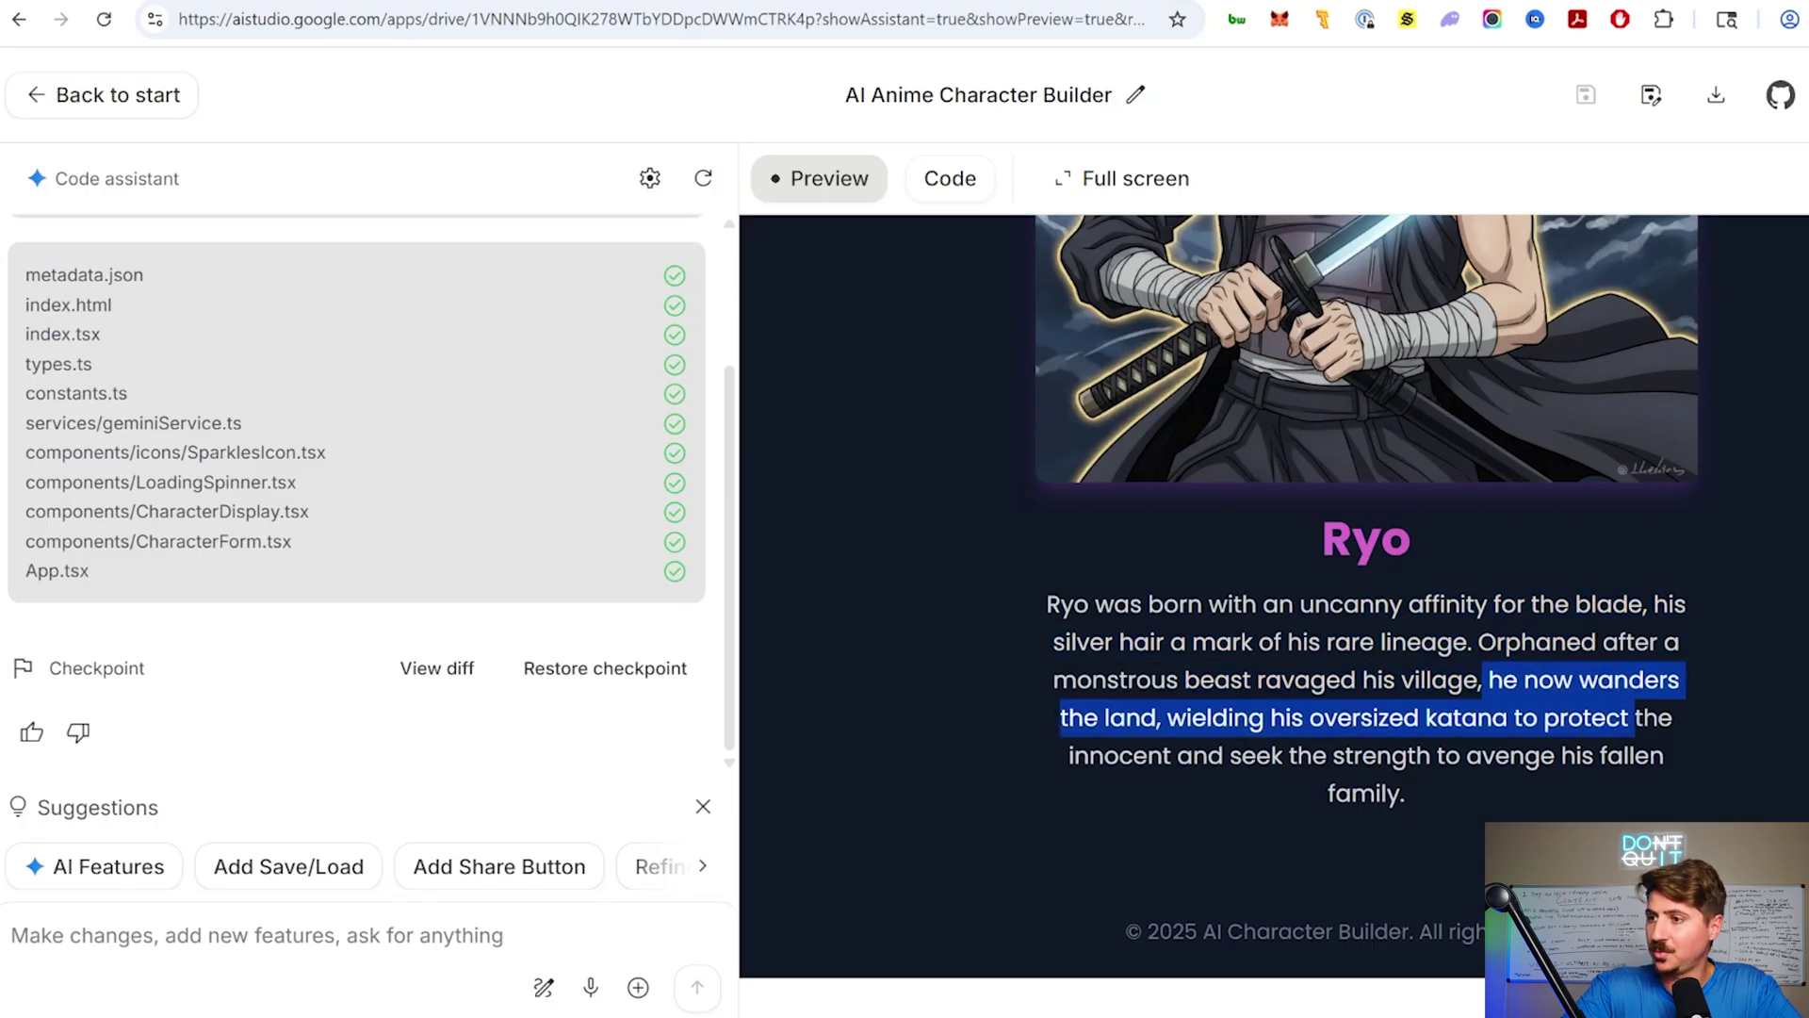
left_click(1633, 718)
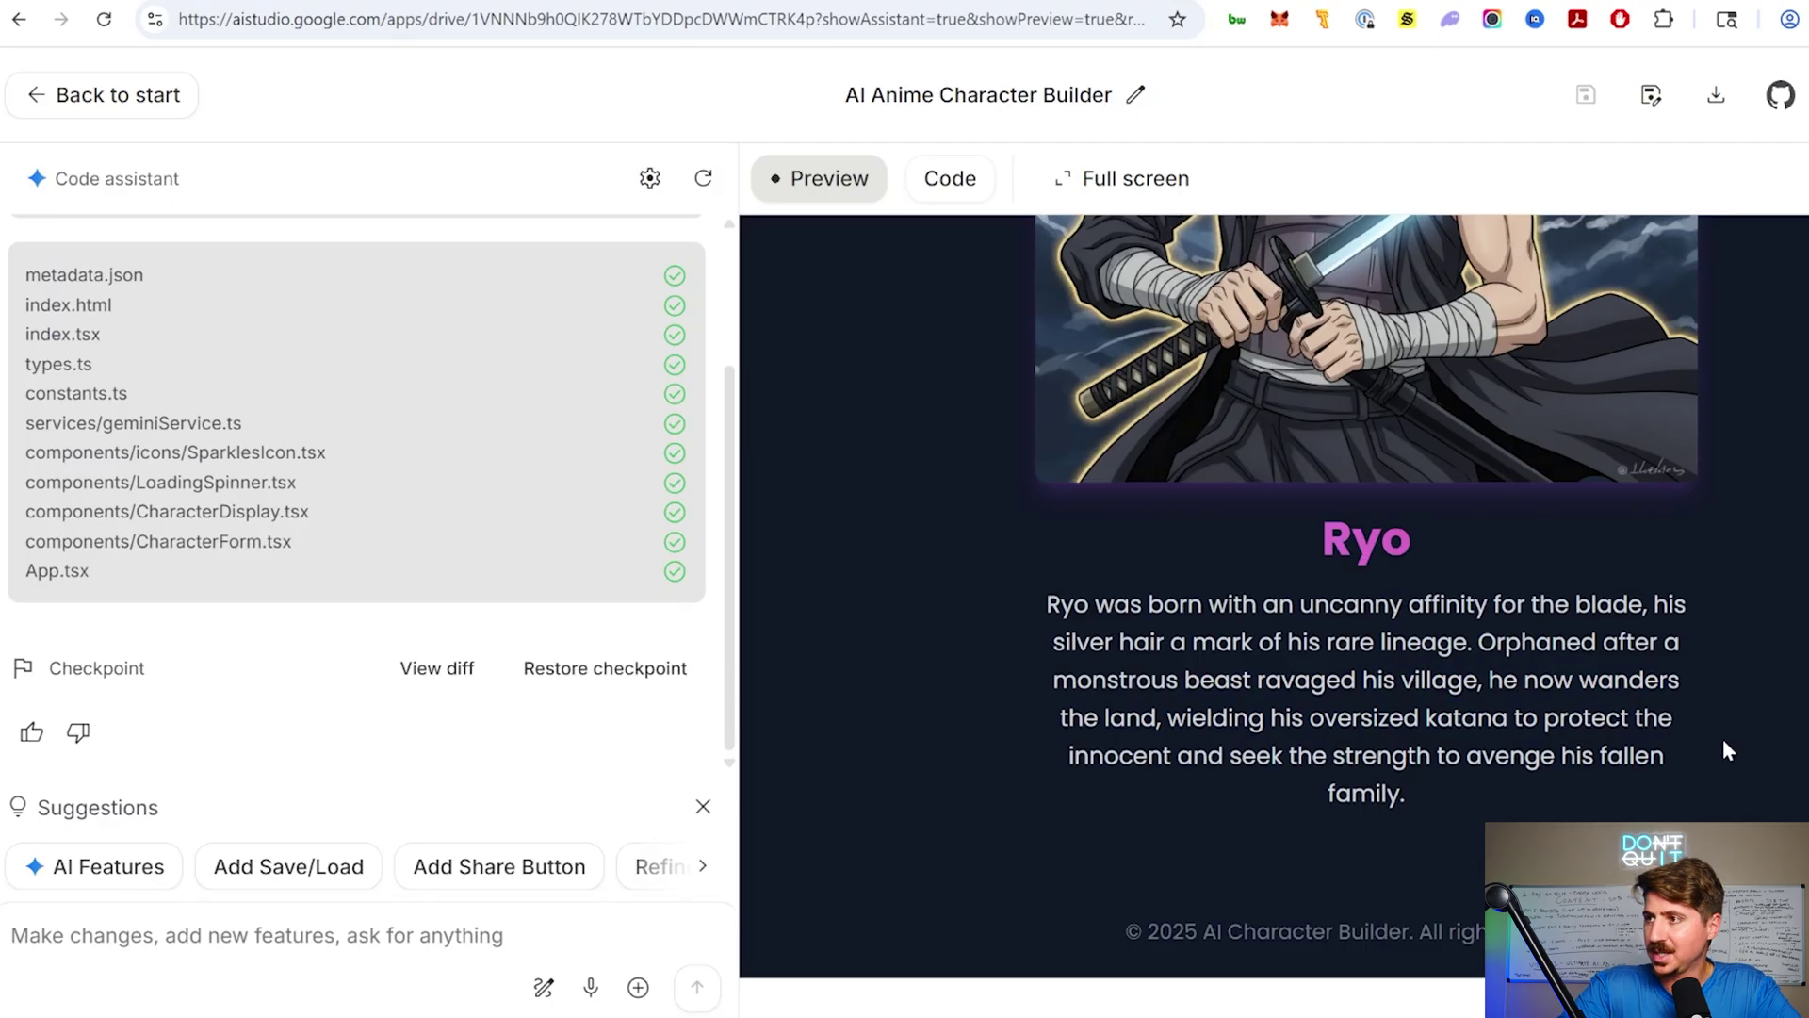
scroll(1763, 735, "up", 2)
scroll(1688, 723, "down", 1)
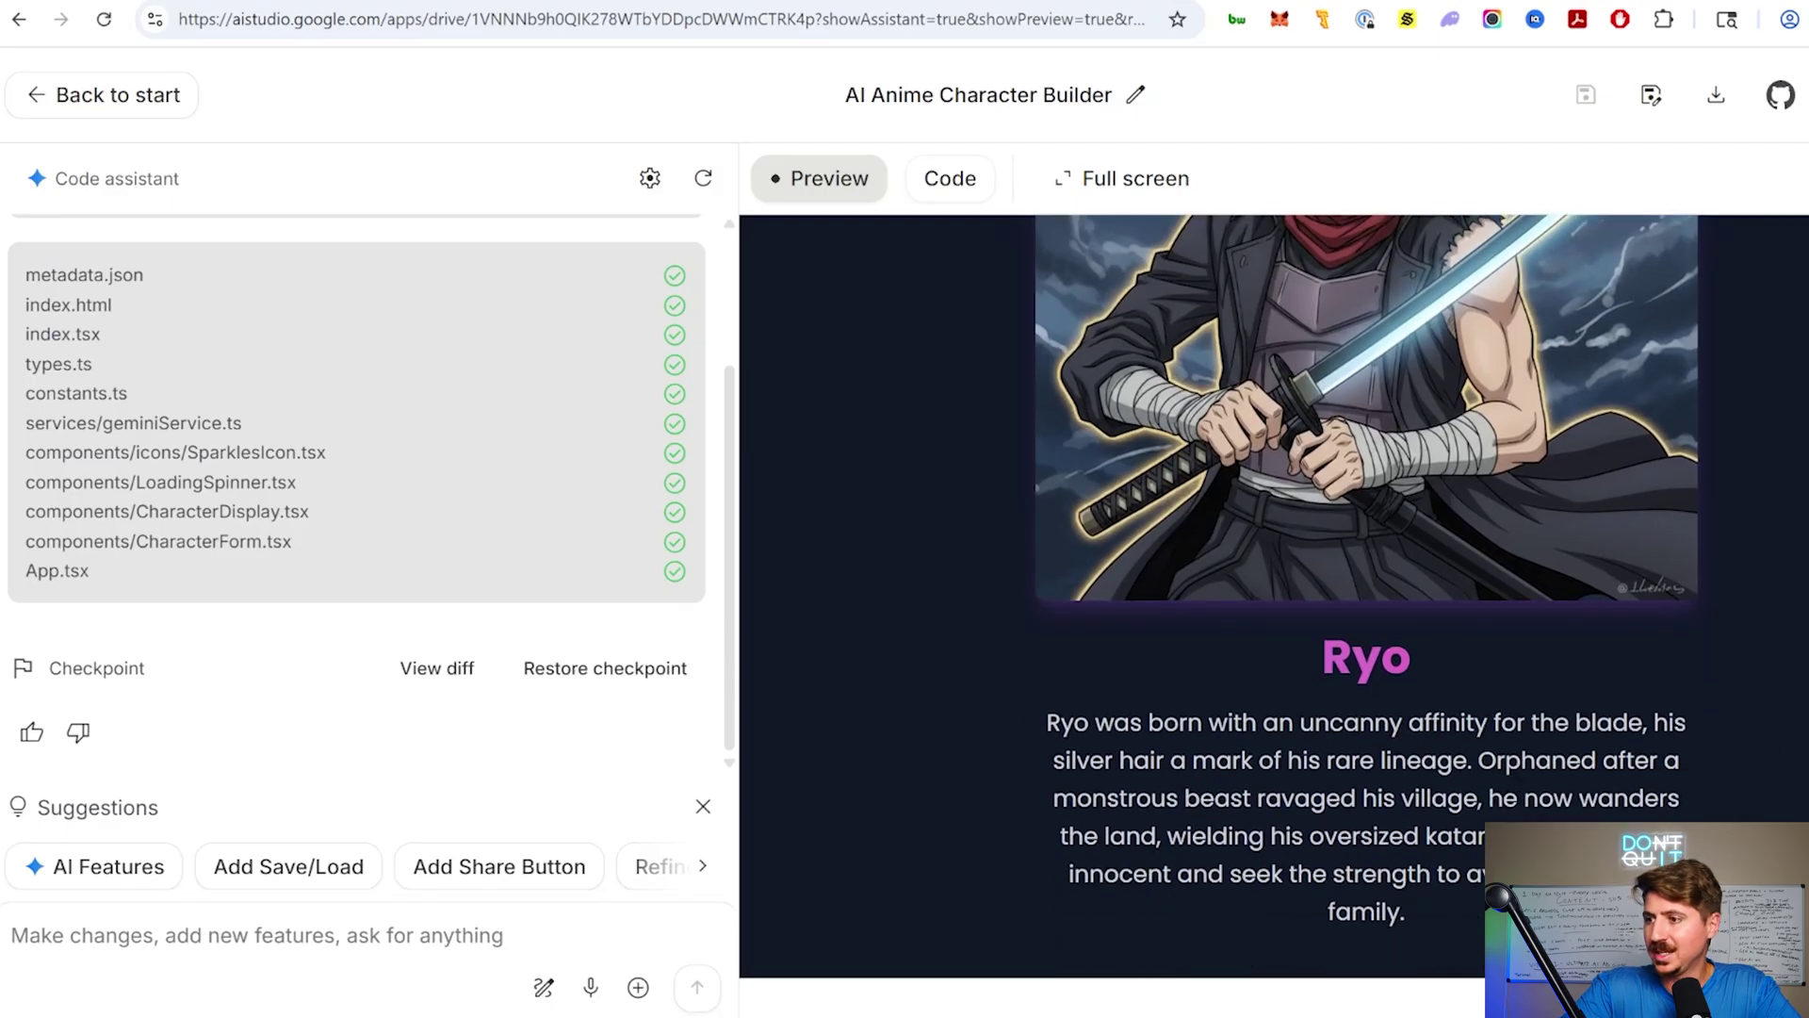
scroll(1753, 693, "up", 3)
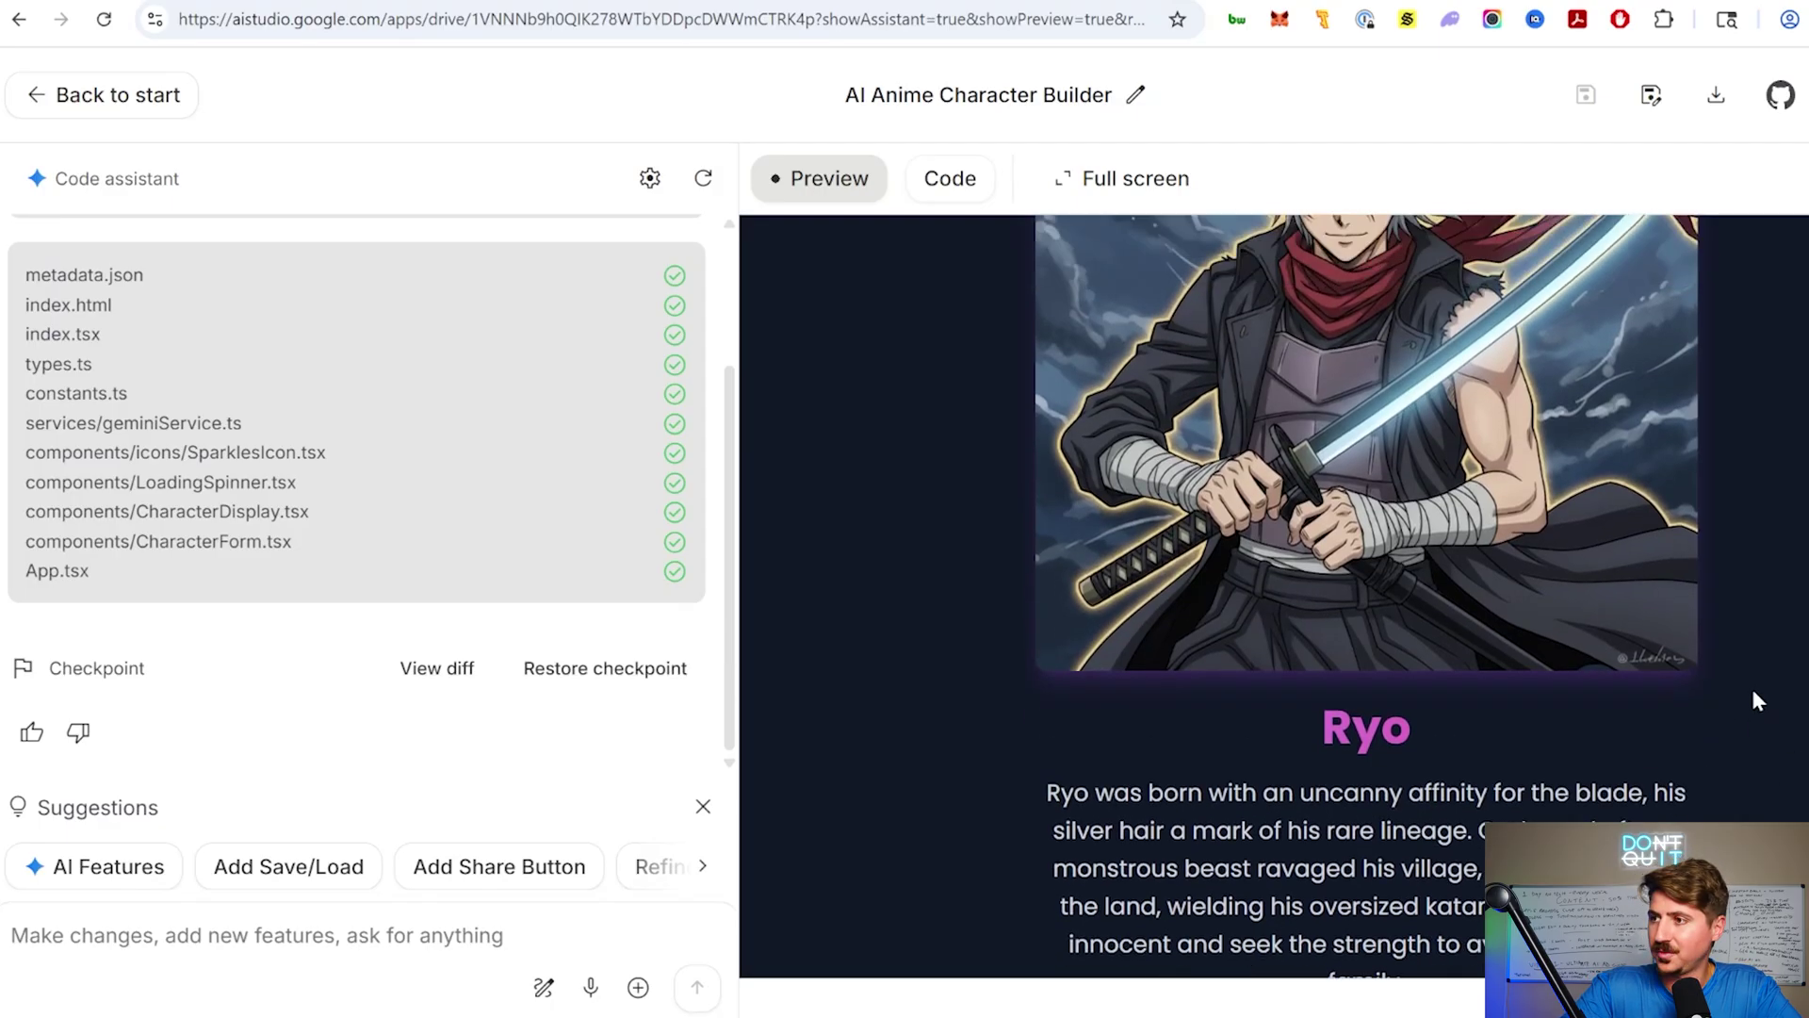
scroll(1751, 697, "down", 1)
scroll(1749, 699, "up", 1)
scroll(1755, 693, "up", 3)
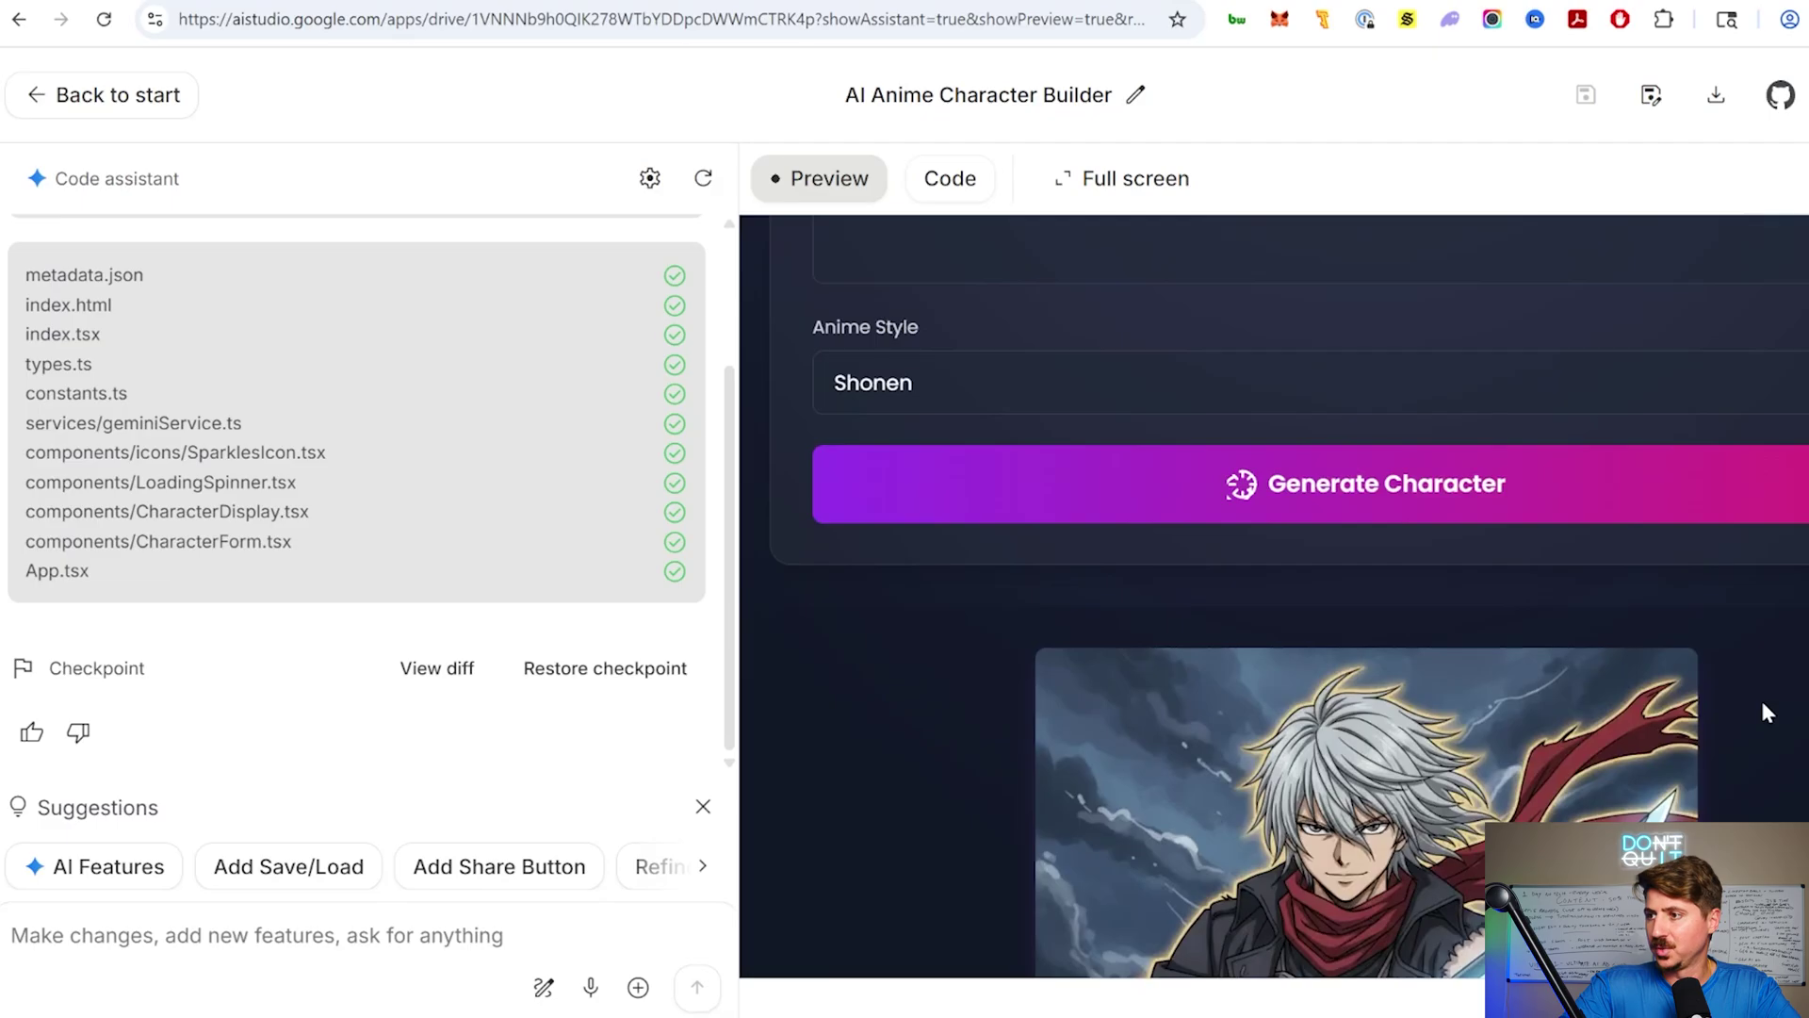
scroll(1765, 700, "up", 2)
scroll(1739, 622, "up", 2)
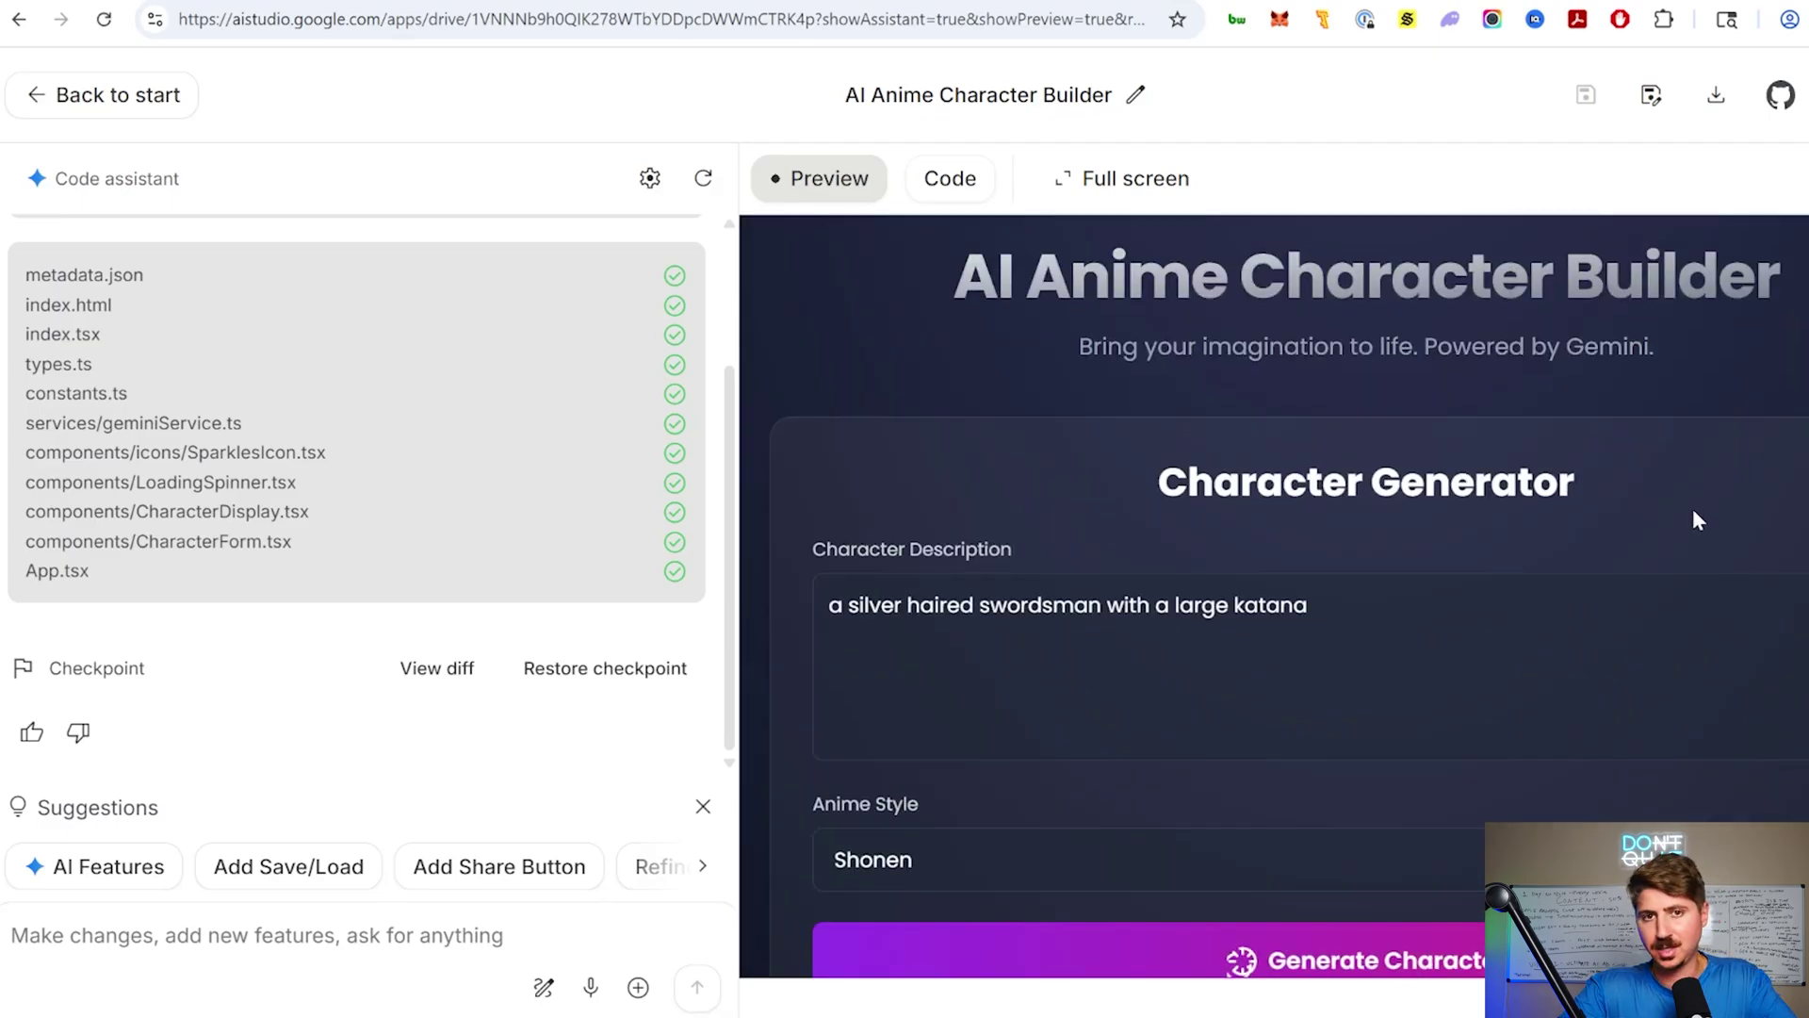